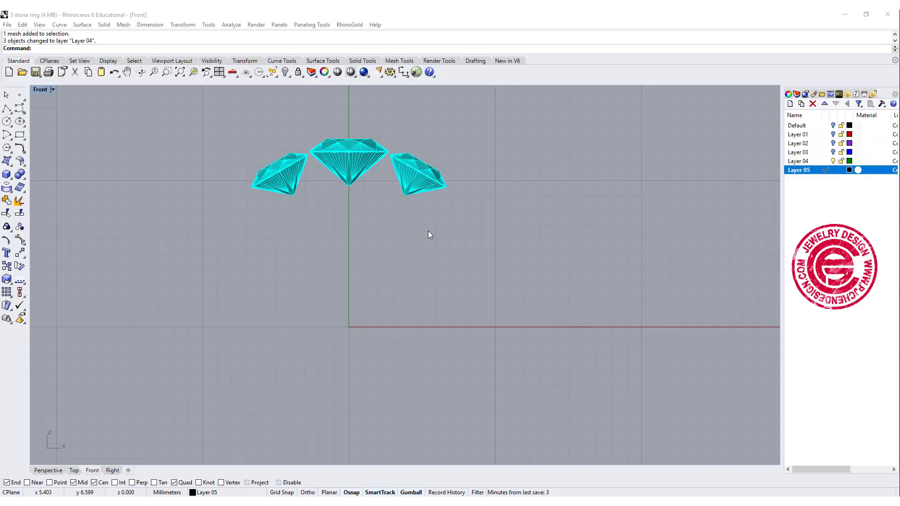
# Examine the placement of the center stone and the two tilted side stones in the front view.
pyautogui.moveTo(428, 230); pyautogui.dragTo(387, 228, button='right')
pyautogui.click(356, 176)
pyautogui.scroll(3, 361, 193)
pyautogui.click(457, 207)
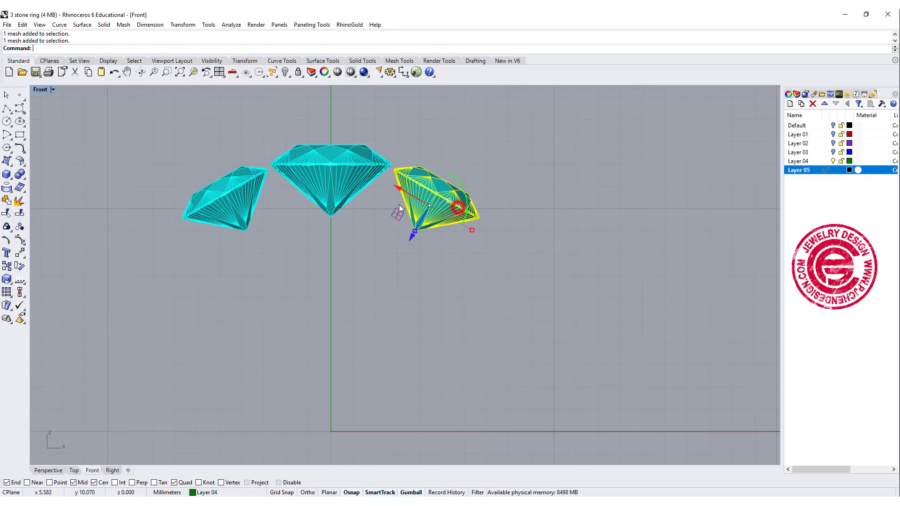
pyautogui.click(214, 197)
pyautogui.scroll(-2, 282, 254)
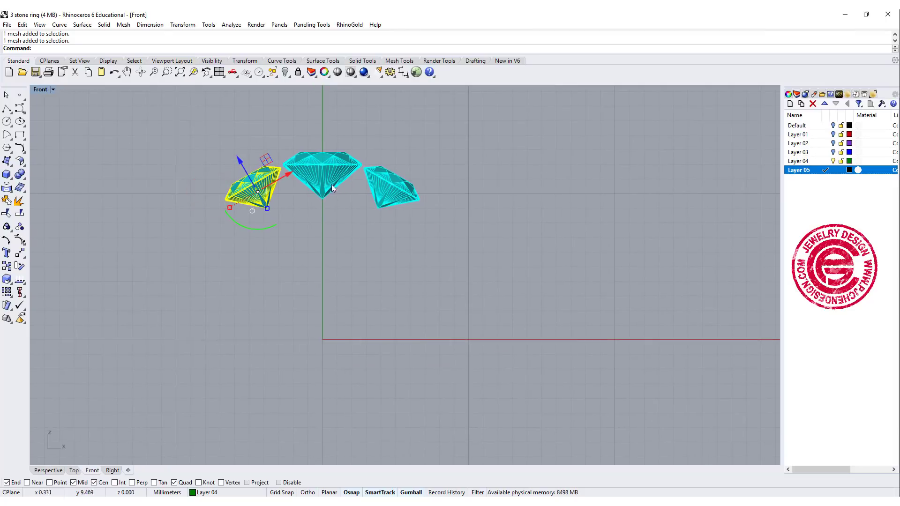
pyautogui.moveTo(356, 259)
pyautogui.mouseDown(button='right')
pyautogui.moveTo(354, 235)
pyautogui.moveTo(355, 255)
pyautogui.mouseUp(button='right')
pyautogui.click(354, 235)
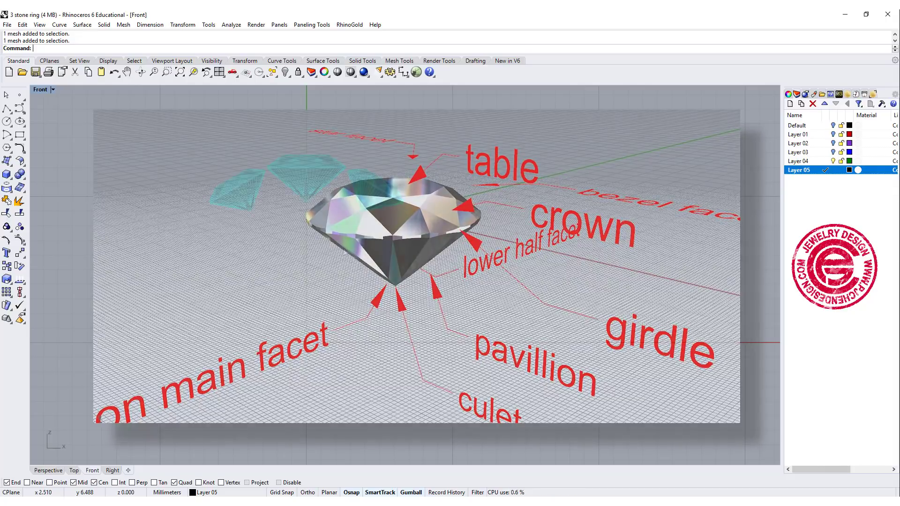
# Draw a reference circle centered on the origin with a diameter of 16 mm in the front view.
pyautogui.click(6, 121)
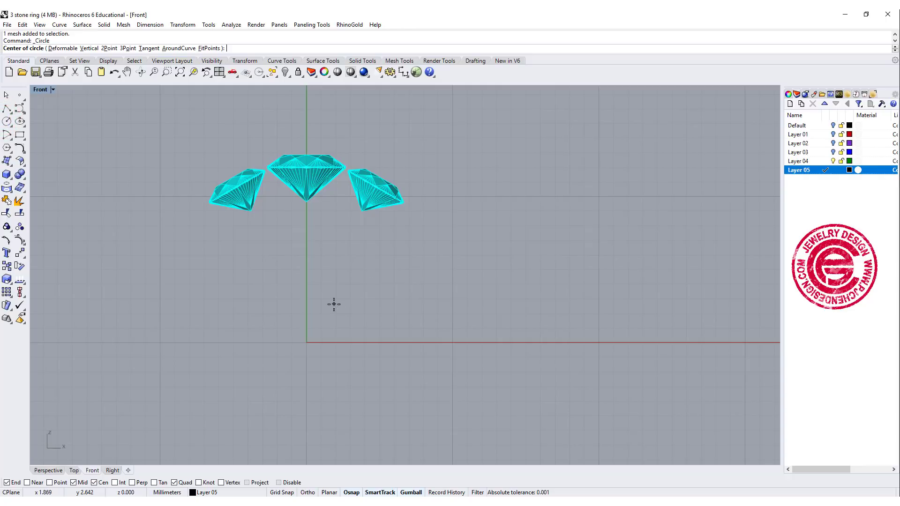
pyautogui.write('0')
pyautogui.press('Return')
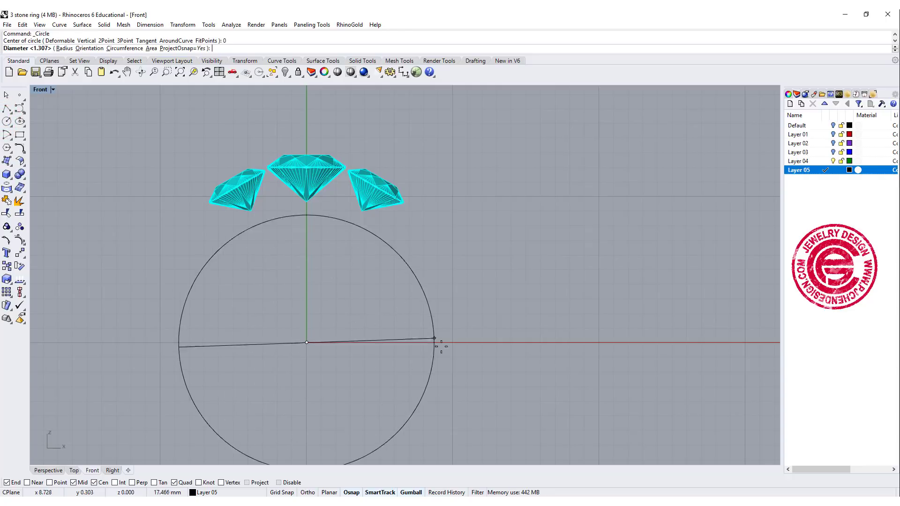
pyautogui.write('16')
pyautogui.press('Return')
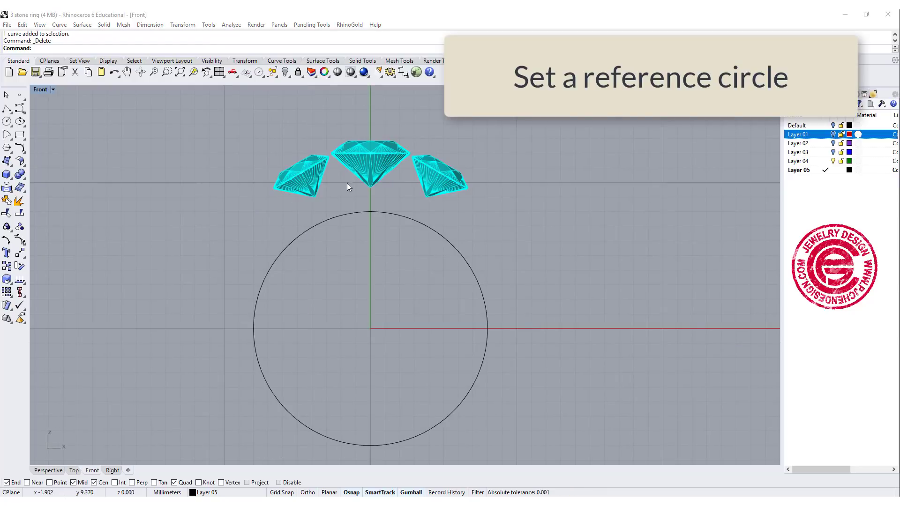
pyautogui.moveTo(390, 197); pyautogui.dragTo(385, 206, button='right')
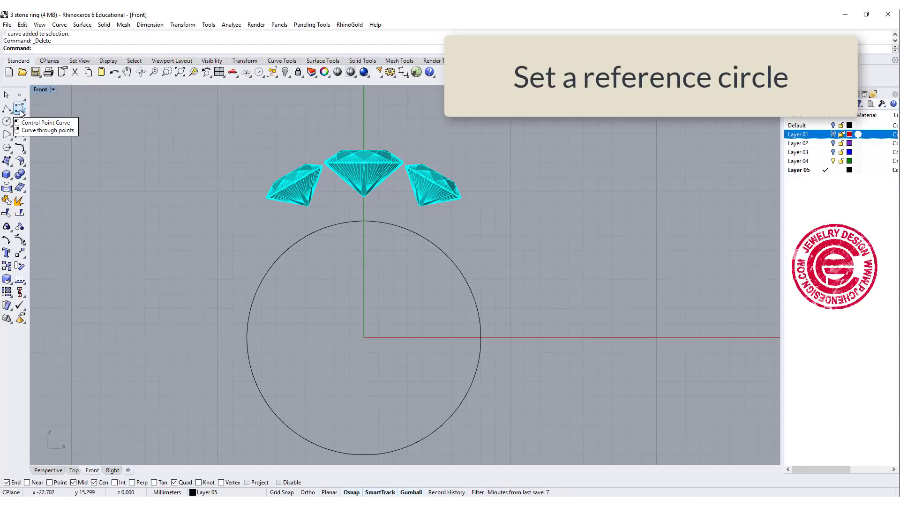
# Offset the reference circle outward by 0.6 mm.
pyautogui.click(352, 223)
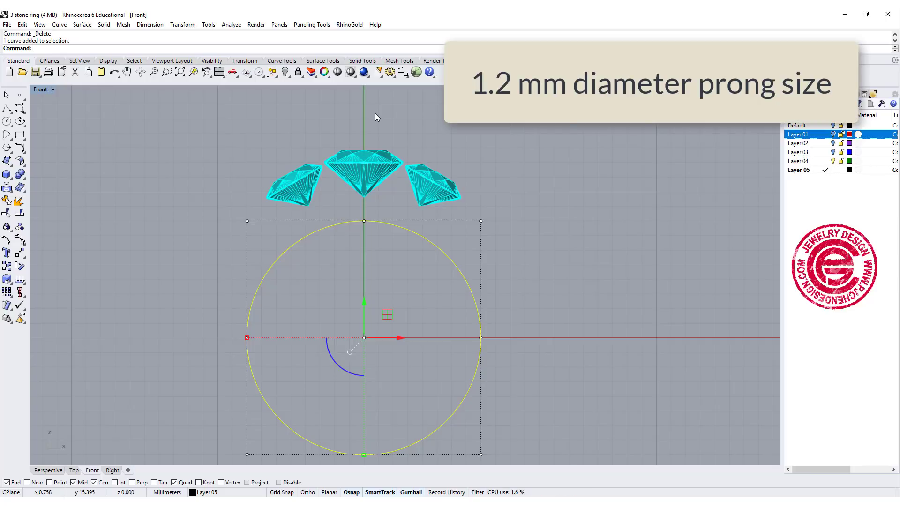
pyautogui.click(22, 146)
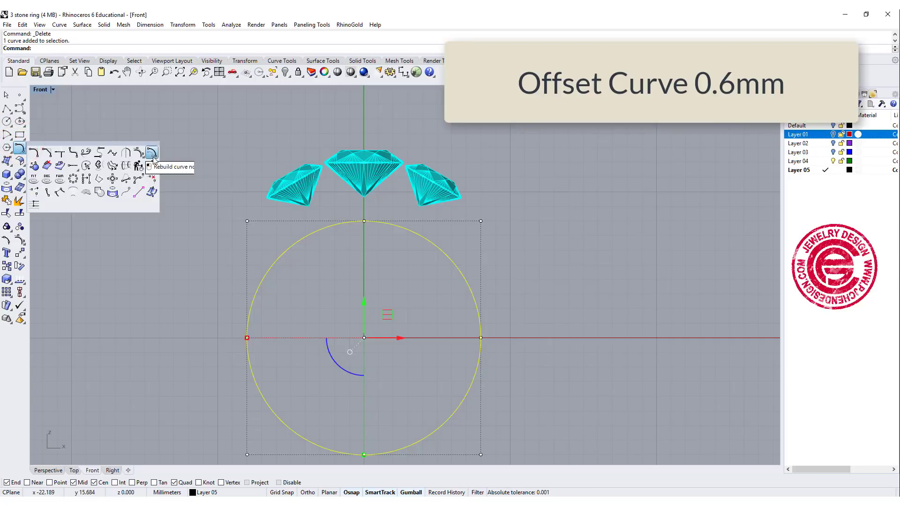
pyautogui.click(153, 155)
pyautogui.write('0.6')
pyautogui.press('Return')
pyautogui.click(416, 267)
pyautogui.scroll(2, 375, 201)
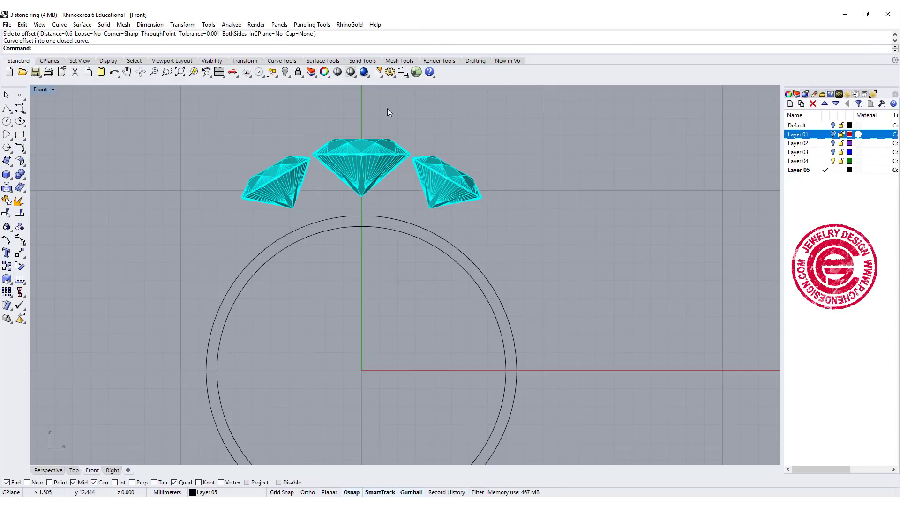
pyautogui.click(308, 222)
pyautogui.click(379, 297)
# Draw an arc from above the center stone's right edge to outside the left stone, enabling Near snap to touch the outer circle.
pyautogui.click(8, 135)
pyautogui.click(35, 139)
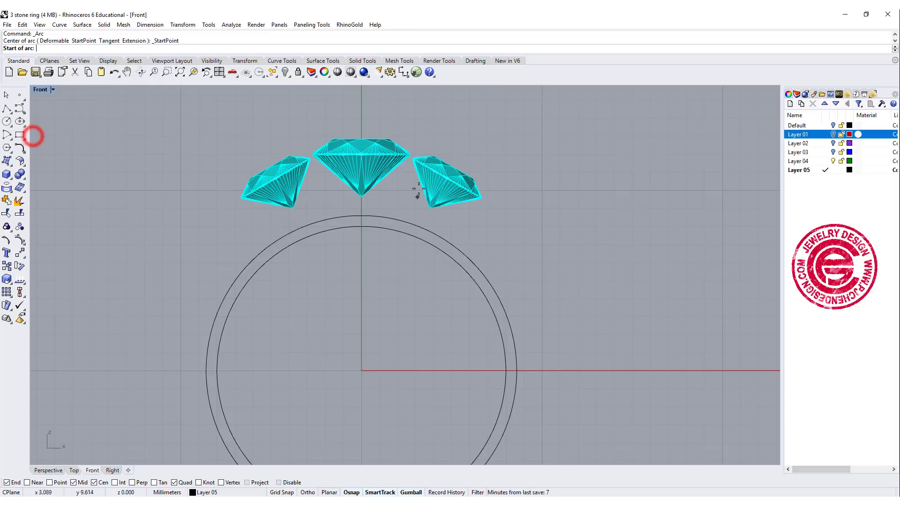
pyautogui.scroll(2, 413, 138)
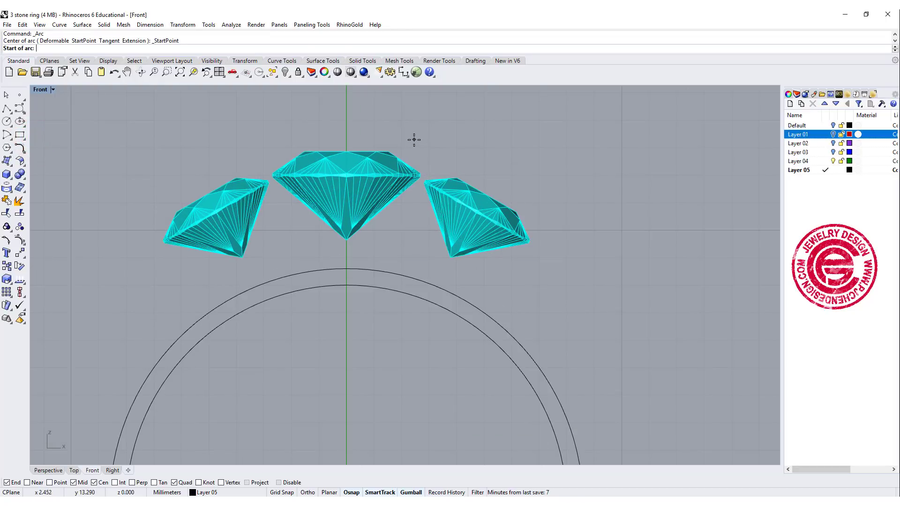
pyautogui.click(417, 128)
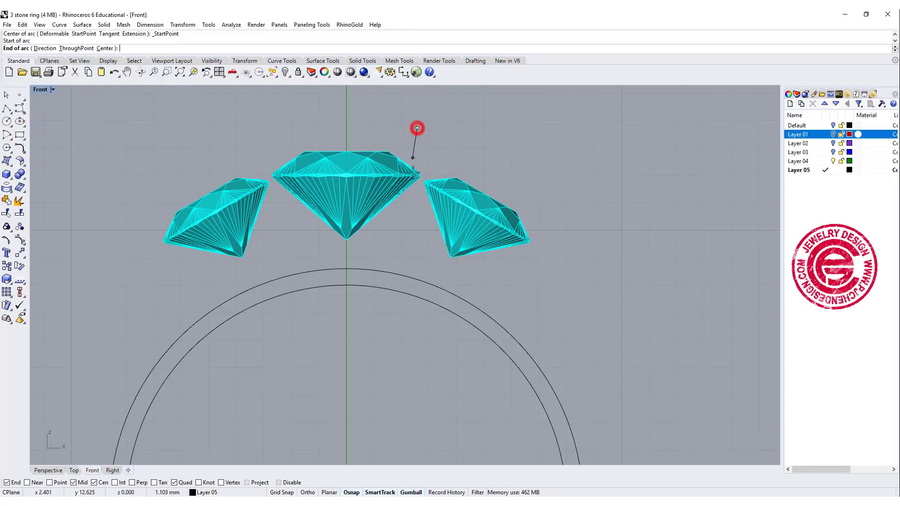
pyautogui.click(157, 188)
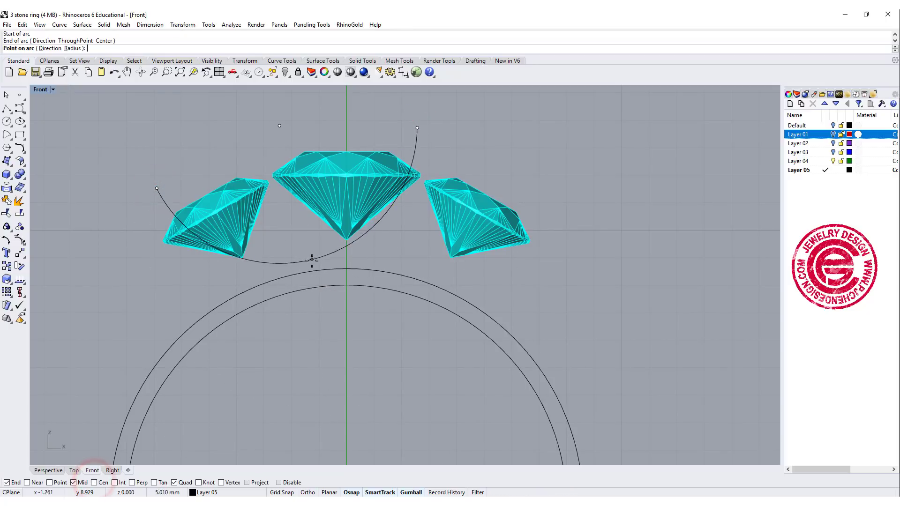
pyautogui.click(27, 482)
pyautogui.click(298, 273)
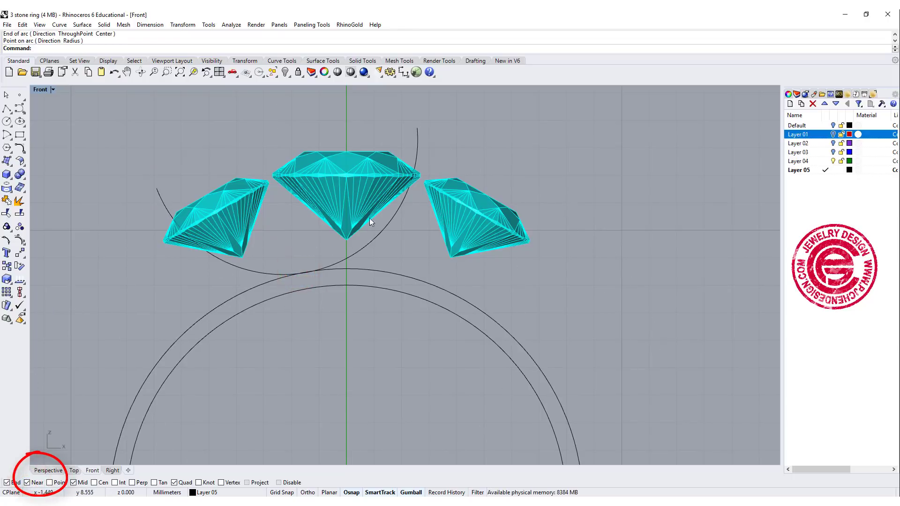
# In the right view, draw a three-point control point curve from level with the arc's upper end, down beside the stones and across the center axis.
pyautogui.hotkey('ctrl', 'm')
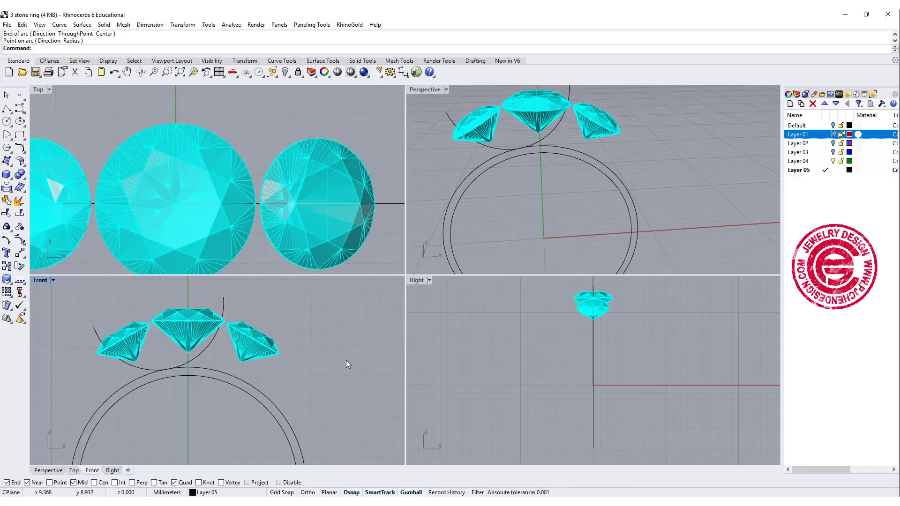
pyautogui.moveTo(543, 337); pyautogui.dragTo(525, 362, button='right')
pyautogui.scroll(6, 561, 341)
pyautogui.moveTo(565, 334); pyautogui.dragTo(487, 348, button='right')
pyautogui.click(20, 108)
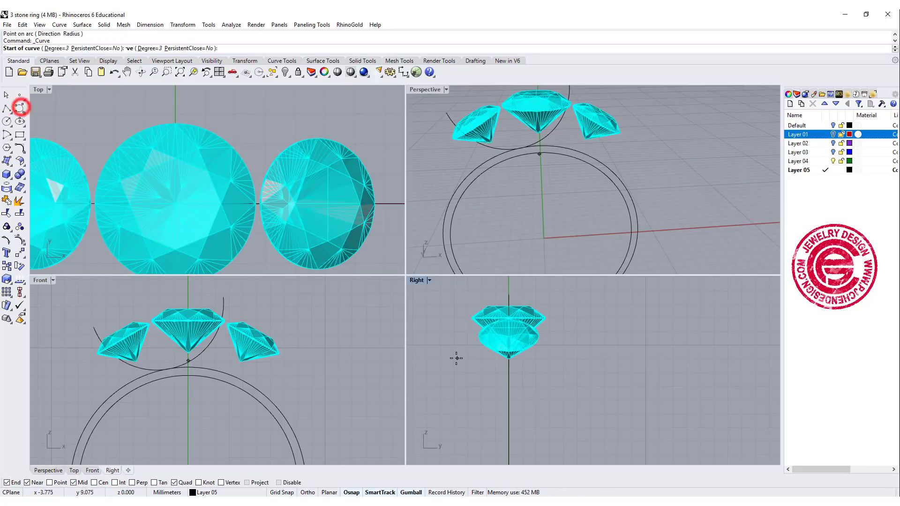
pyautogui.scroll(2, 489, 341)
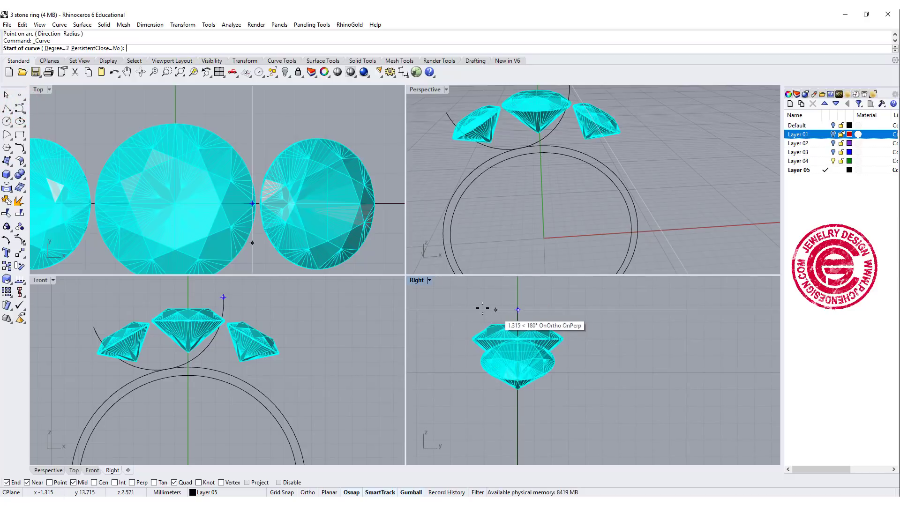
pyautogui.click(482, 310)
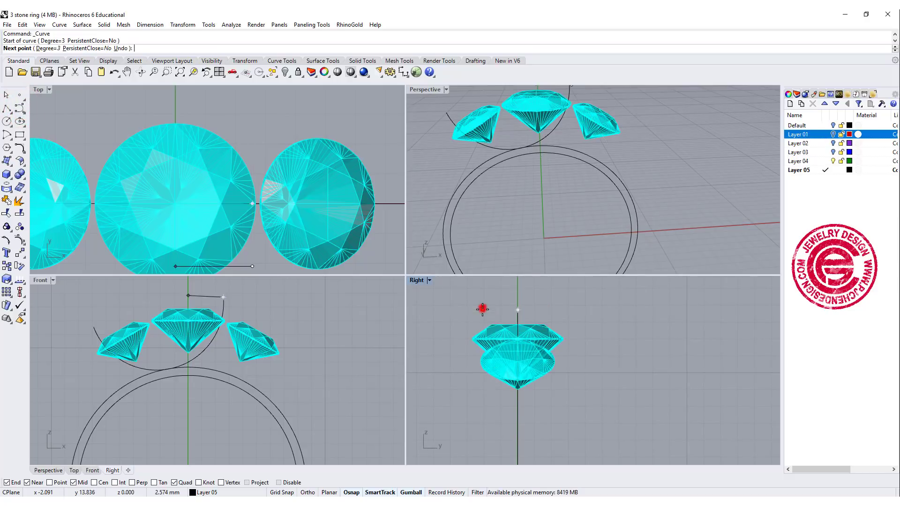
pyautogui.click(485, 372)
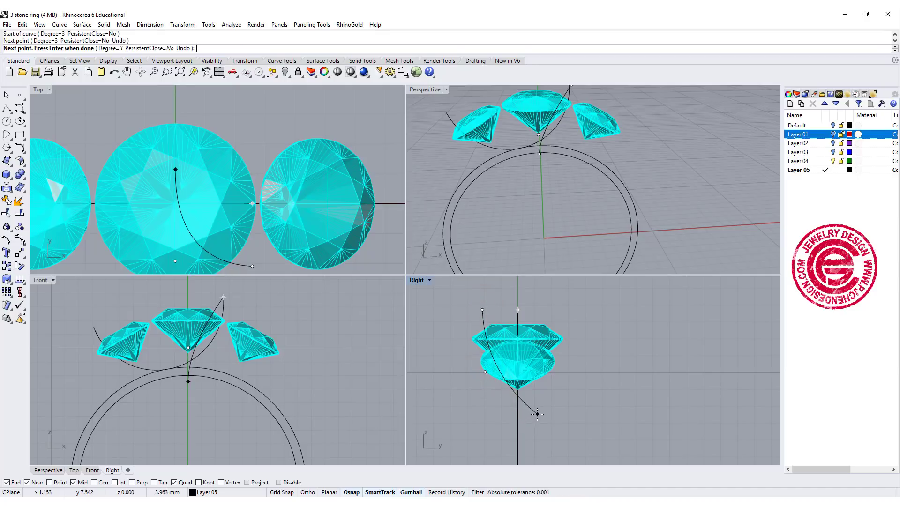
pyautogui.click(530, 411)
pyautogui.rightClick(531, 411)
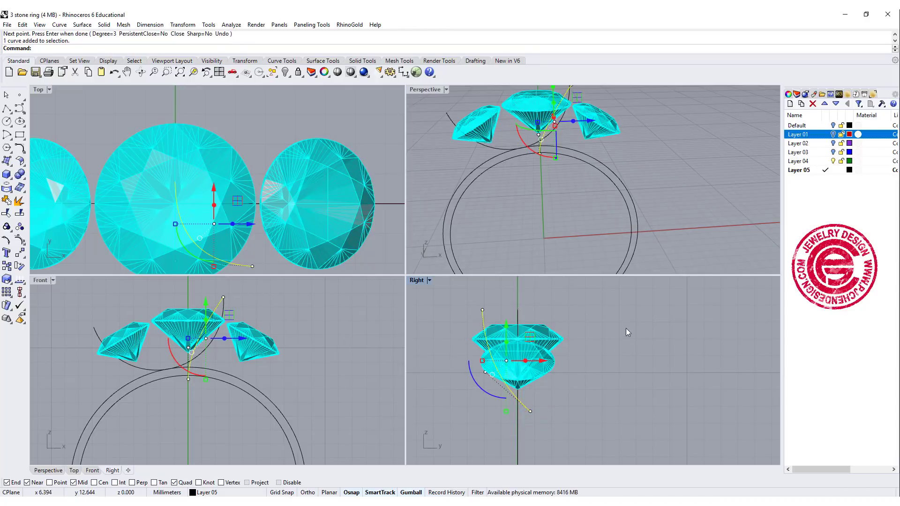
# Project the side-view curve onto the right view's construction plane with ProjectToCPlane, deleting the input object.
pyautogui.write('ProjectToCPlane')
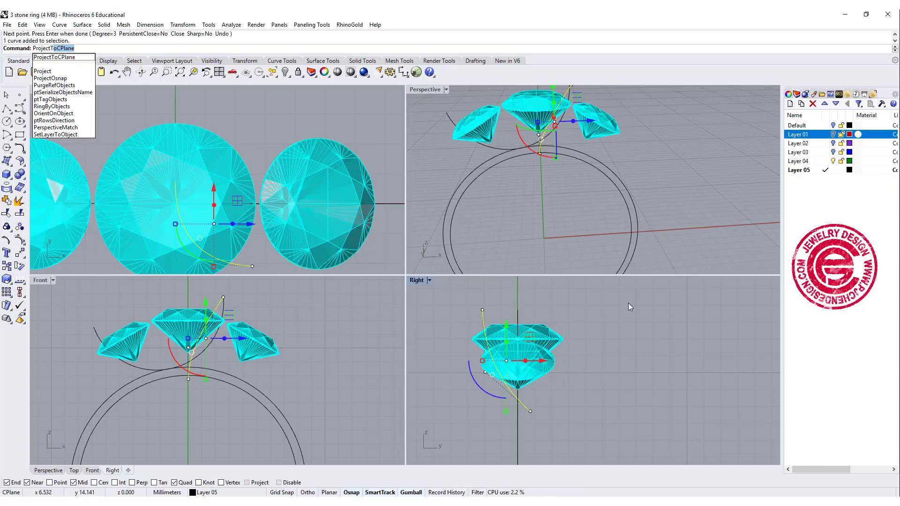
pyautogui.press('Return')
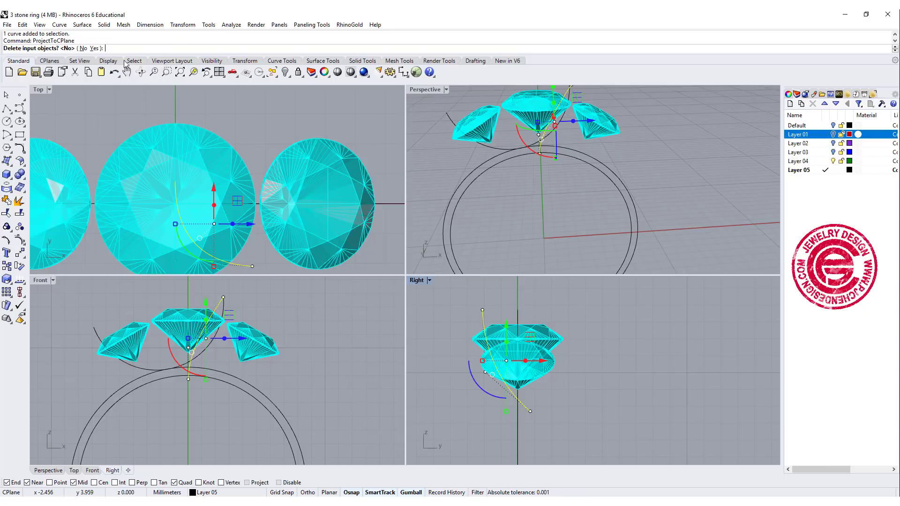
pyautogui.click(94, 48)
pyautogui.click(667, 378)
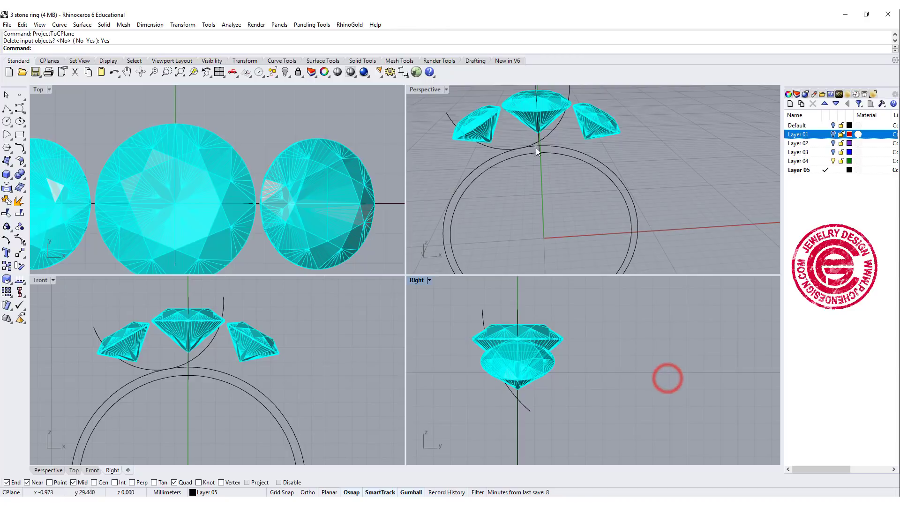
# Create a 3D prong curve from the front-view arc and the side-view curve with Curve from 2 Views in the maximized perspective view.
pyautogui.moveTo(537, 148); pyautogui.dragTo(521, 159, button='right')
pyautogui.click(577, 425)
pyautogui.scroll(2, 544, 404)
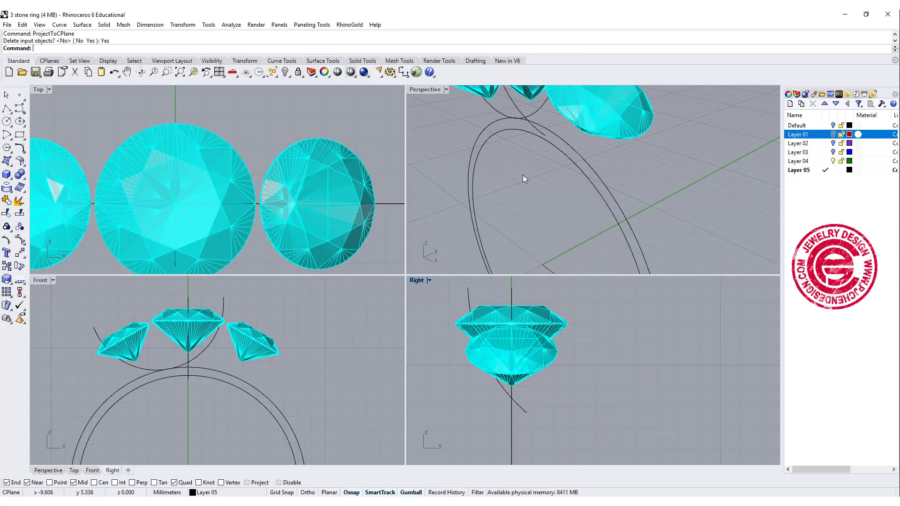
pyautogui.click(421, 93)
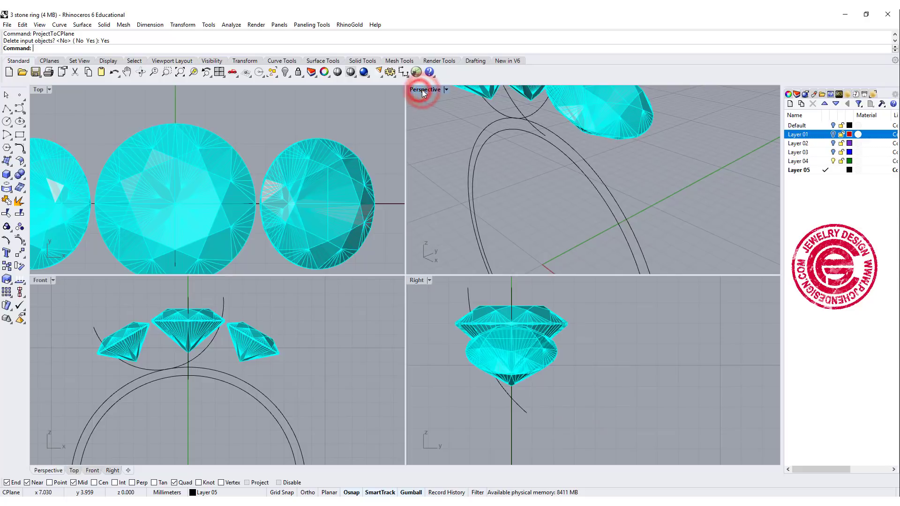
pyautogui.doubleClick(422, 90)
pyautogui.scroll(-3, 433, 135)
pyautogui.moveTo(462, 191); pyautogui.dragTo(527, 197, button='right')
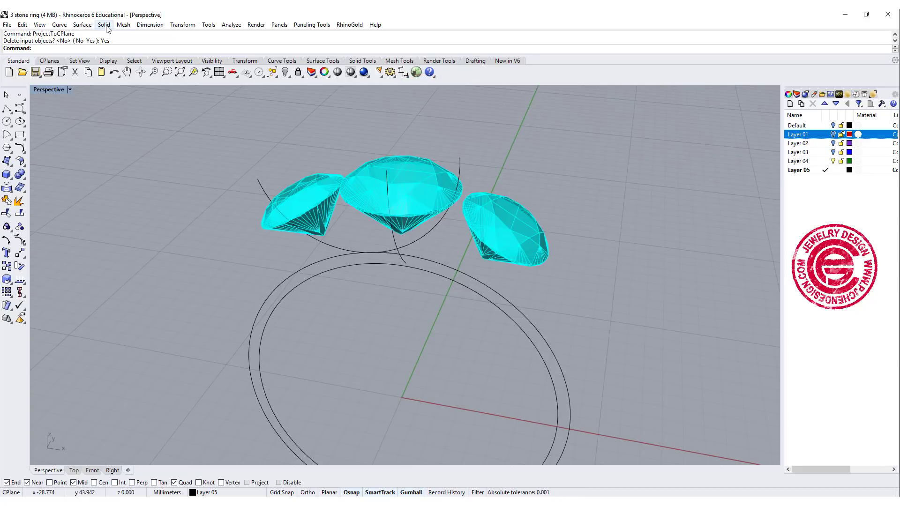
pyautogui.click(20, 148)
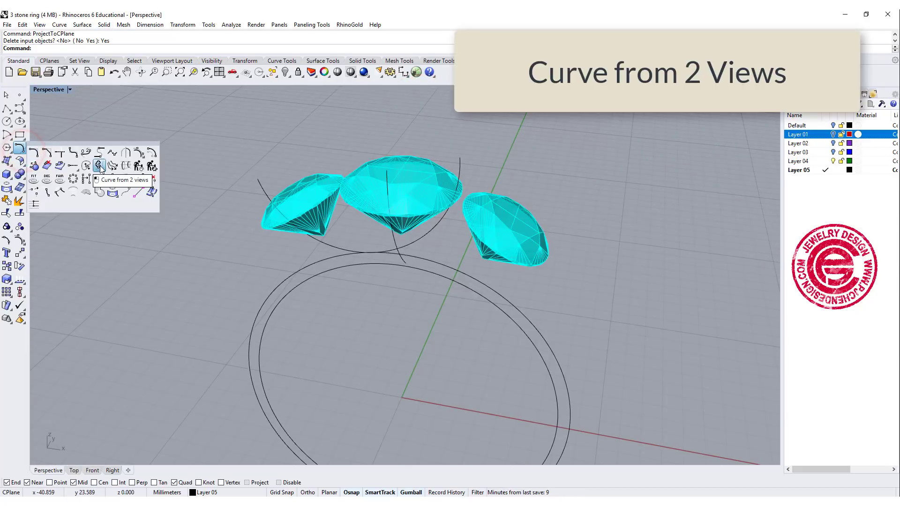
pyautogui.click(99, 166)
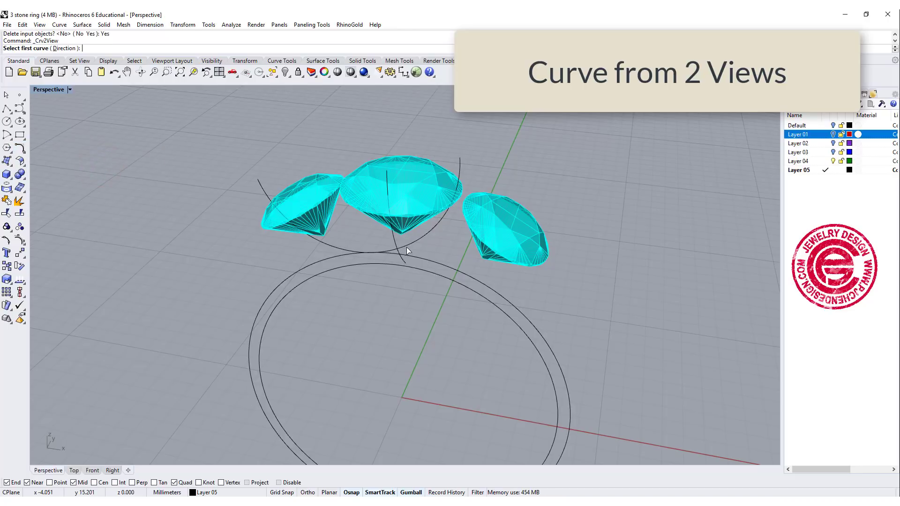
pyautogui.click(405, 247)
pyautogui.click(397, 246)
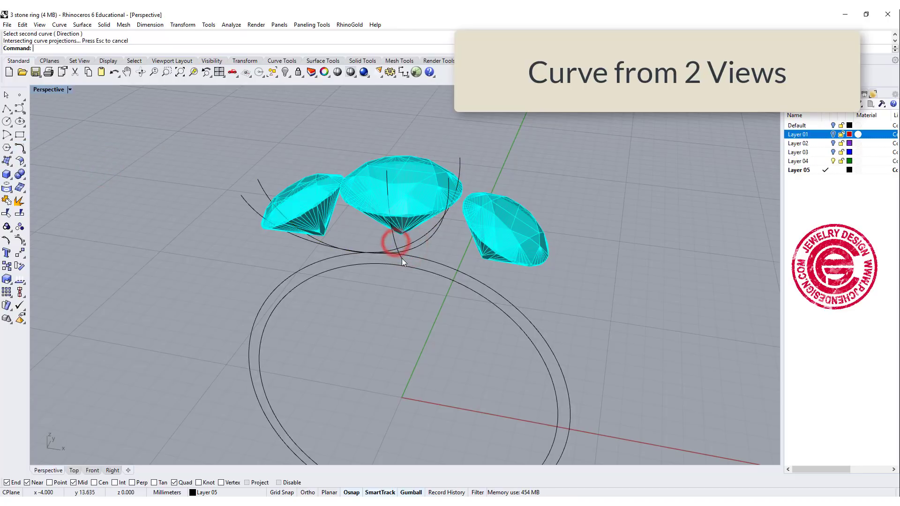
# Build a round-capped pipe along the new 3D curve with a radius of 0.6 mm at both ends.
pyautogui.moveTo(399, 248); pyautogui.dragTo(590, 301, button='right')
pyautogui.click(403, 147)
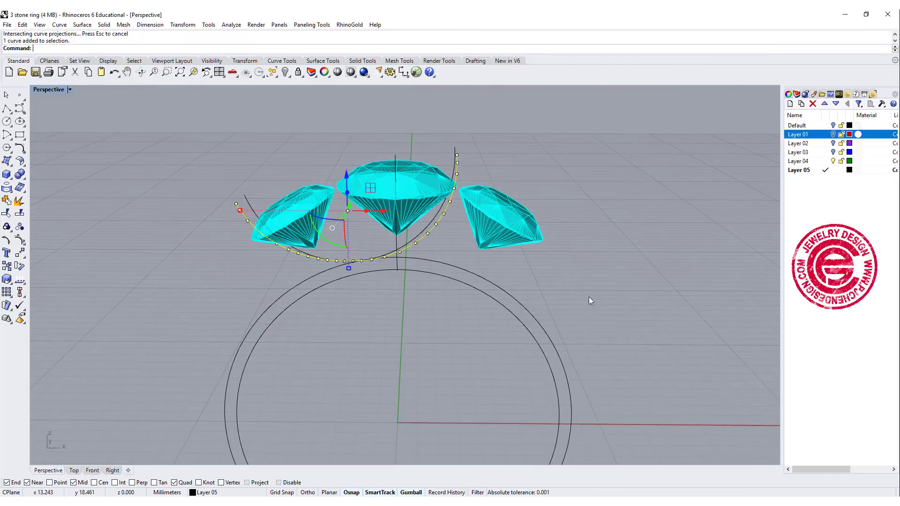
pyautogui.click(7, 176)
pyautogui.click(20, 200)
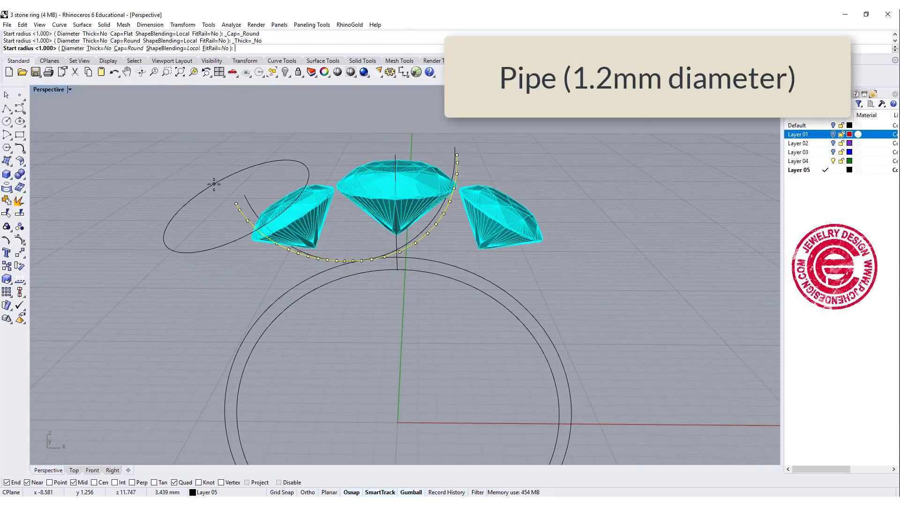
pyautogui.write('0.6')
pyautogui.press('Return')
pyautogui.press('Return')
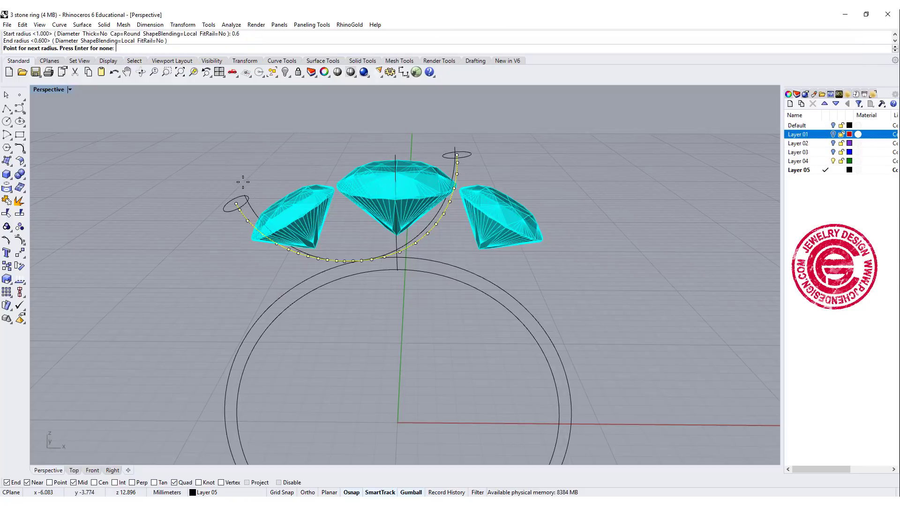
pyautogui.rightClick(242, 182)
pyautogui.moveTo(376, 300); pyautogui.dragTo(376, 276, button='right')
pyautogui.scroll(7, 375, 276)
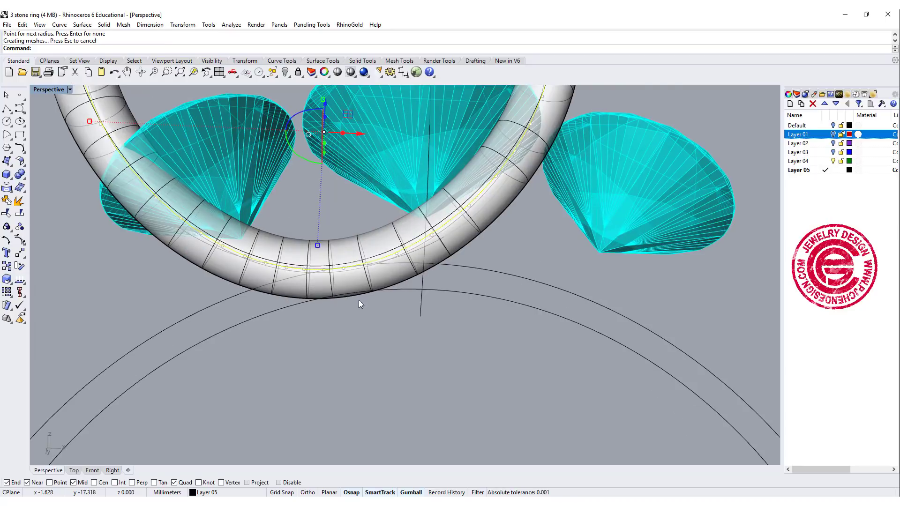
pyautogui.moveTo(331, 307); pyautogui.dragTo(422, 298, button='right')
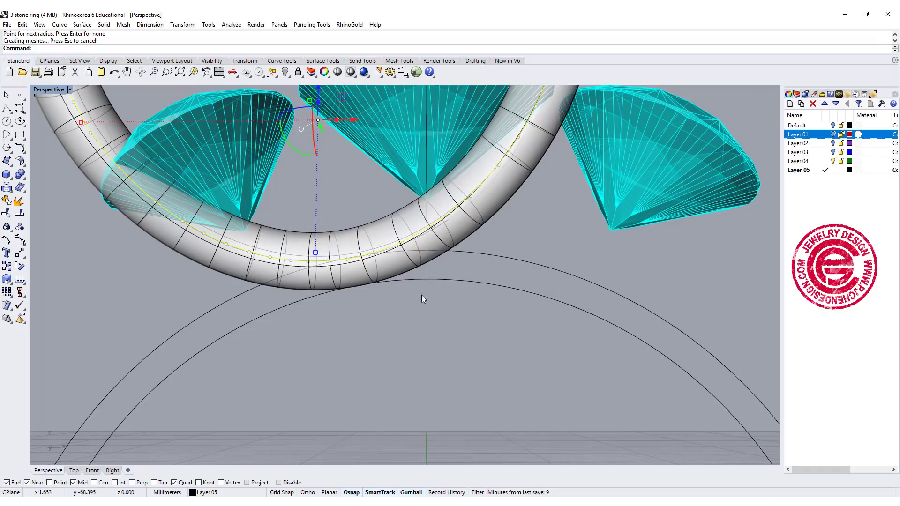
# Check the pipe's fit around the stones from several angles and delete it, keeping the 3D prong curve.
pyautogui.click(479, 254)
pyautogui.scroll(-4, 463, 299)
pyautogui.click(464, 308)
pyautogui.moveTo(461, 243)
pyautogui.mouseDown(button='right')
pyautogui.moveTo(462, 326)
pyautogui.moveTo(373, 354)
pyautogui.moveTo(450, 304)
pyautogui.moveTo(449, 345)
pyautogui.moveTo(478, 342)
pyautogui.moveTo(450, 381)
pyautogui.mouseUp(button='right')
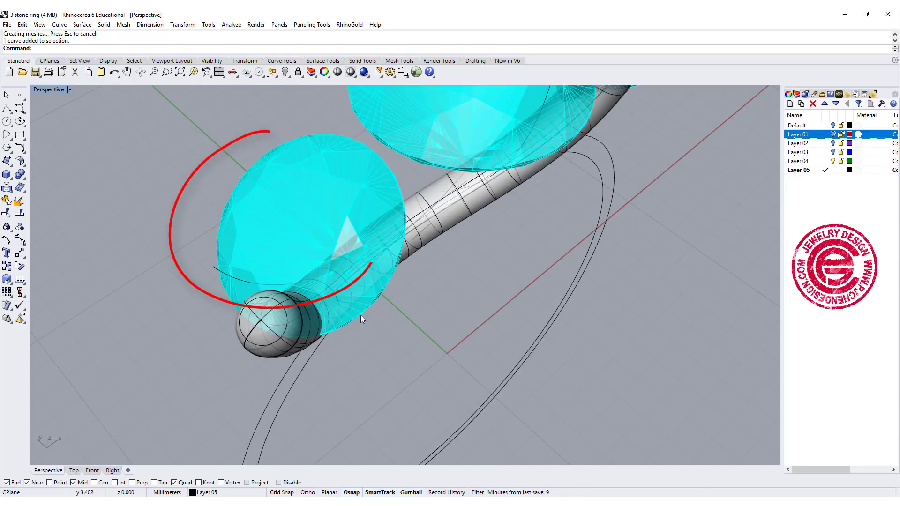
pyautogui.moveTo(361, 315)
pyautogui.mouseDown(button='right')
pyautogui.moveTo(347, 281)
pyautogui.moveTo(328, 311)
pyautogui.moveTo(323, 296)
pyautogui.moveTo(322, 304)
pyautogui.mouseUp(button='right')
pyautogui.scroll(-3, 588, 218)
pyautogui.moveTo(619, 215); pyautogui.dragTo(598, 263, button='right')
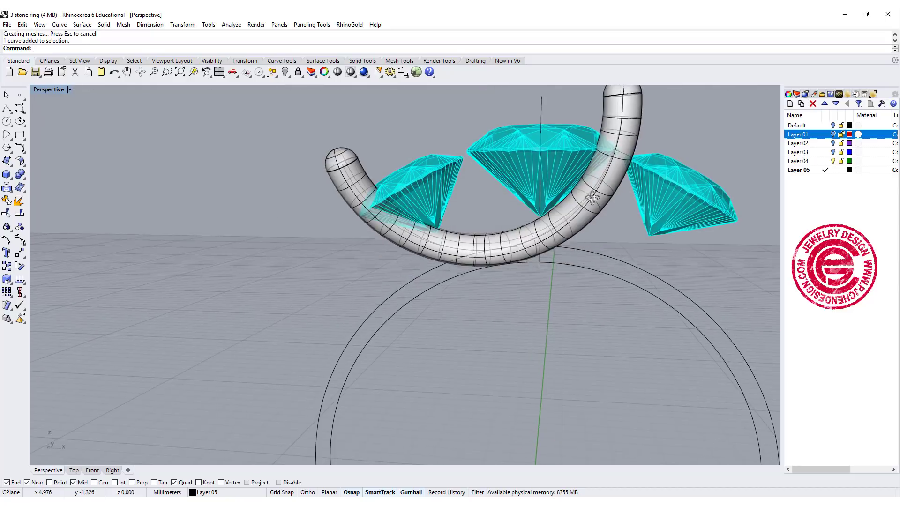
pyautogui.click(640, 125)
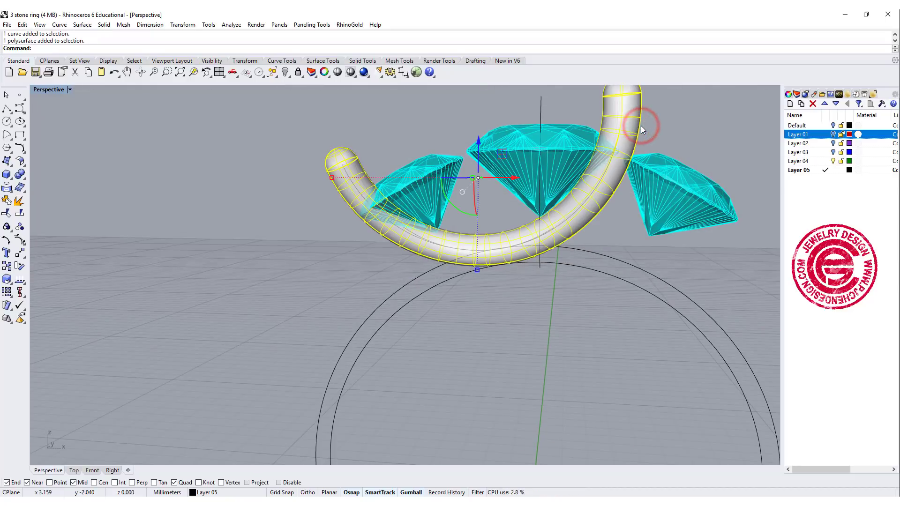
pyautogui.press('Delete')
pyautogui.moveTo(641, 125); pyautogui.dragTo(575, 157)
pyautogui.moveTo(574, 156); pyautogui.dragTo(596, 257, button='right')
pyautogui.press('Escape')
# Rebuild the 3D prong curve with 10 points at degree 3, deleting the input curve.
pyautogui.click(600, 263)
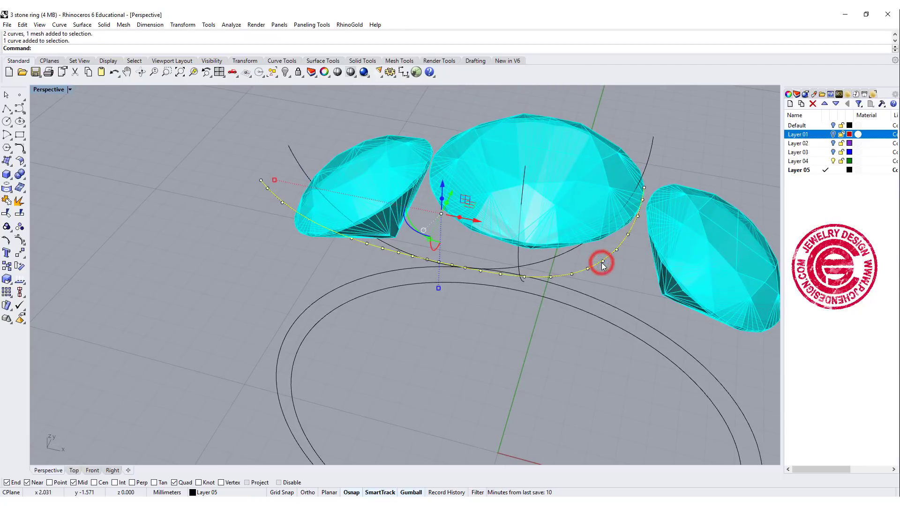
pyautogui.write('Rebuild')
pyautogui.press('Return')
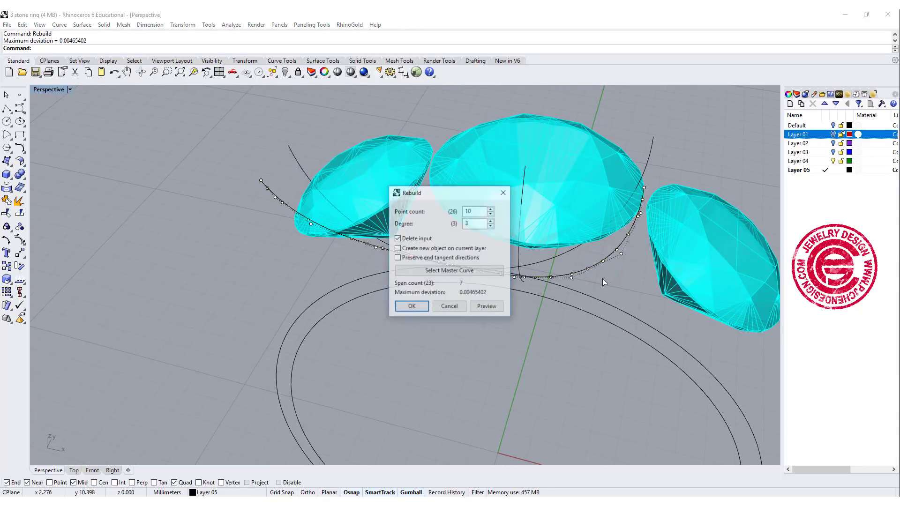
pyautogui.moveTo(482, 183); pyautogui.dragTo(196, 151)
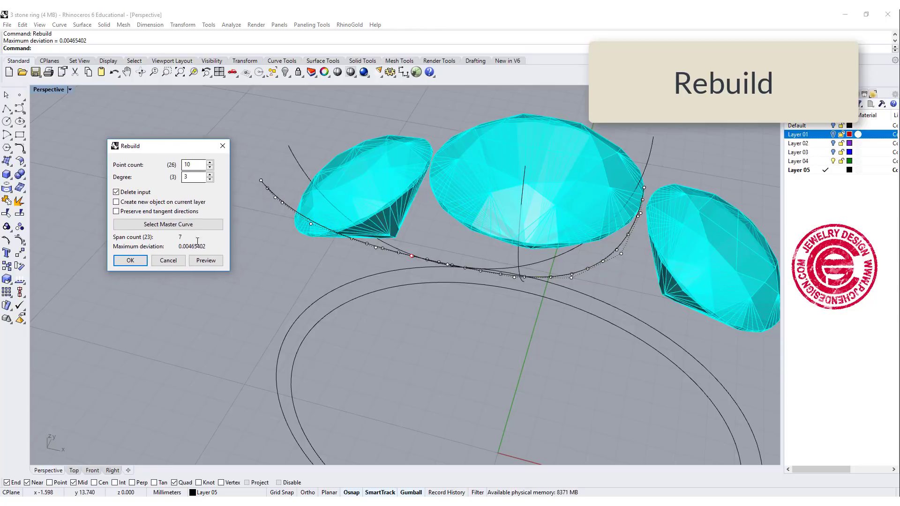
pyautogui.click(135, 260)
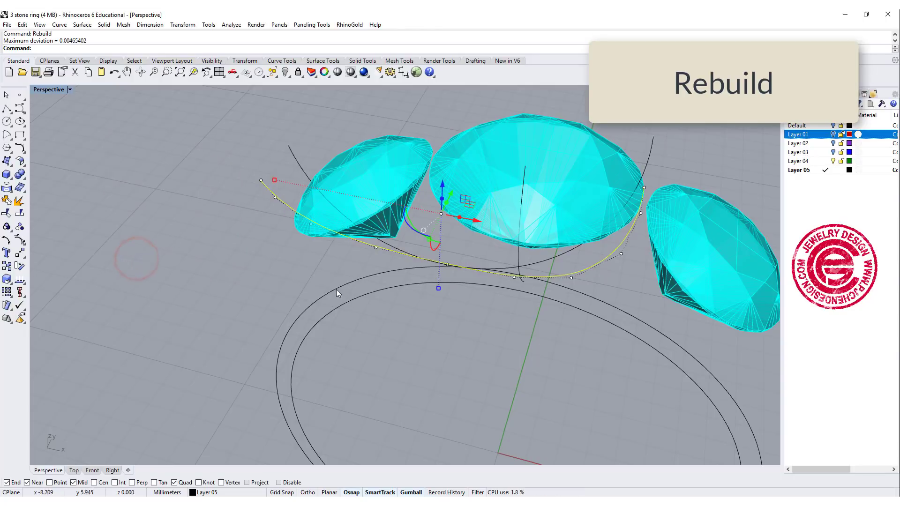
pyautogui.moveTo(340, 287)
pyautogui.mouseDown(button='right')
pyautogui.moveTo(378, 246)
pyautogui.moveTo(328, 286)
pyautogui.mouseUp(button='right')
pyautogui.click(241, 268)
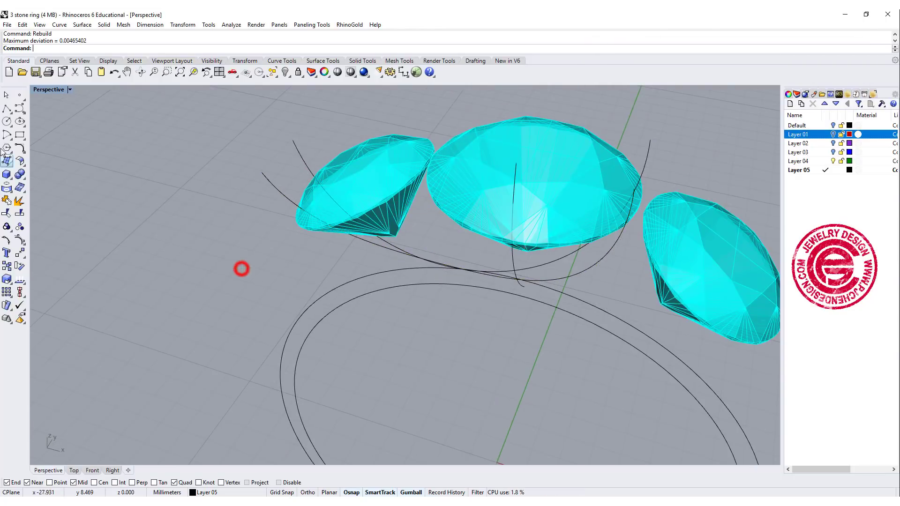
# Build a round-capped pipe along the rebuilt curve with 0.6 mm radius at both ends and history recording on.
pyautogui.click(10, 178)
pyautogui.click(34, 205)
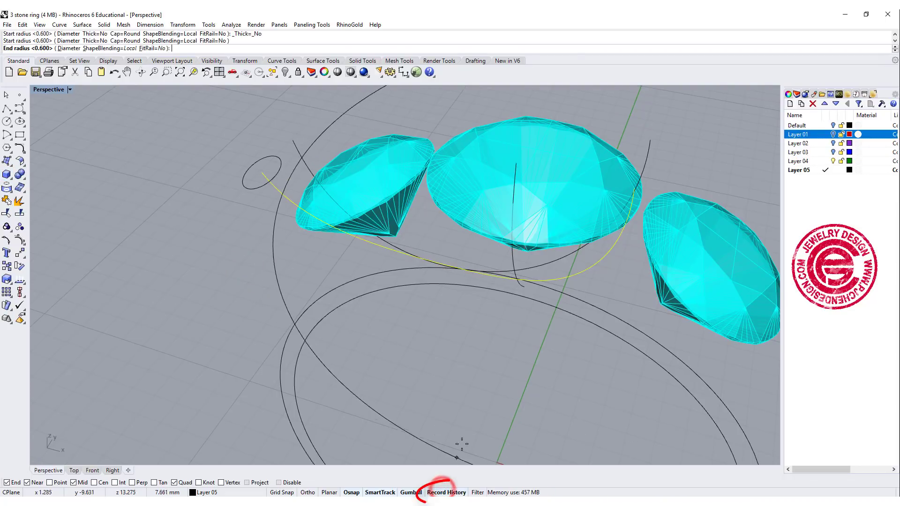
pyautogui.click(520, 295)
pyautogui.press('Return')
pyautogui.moveTo(524, 361); pyautogui.dragTo(544, 291, button='right')
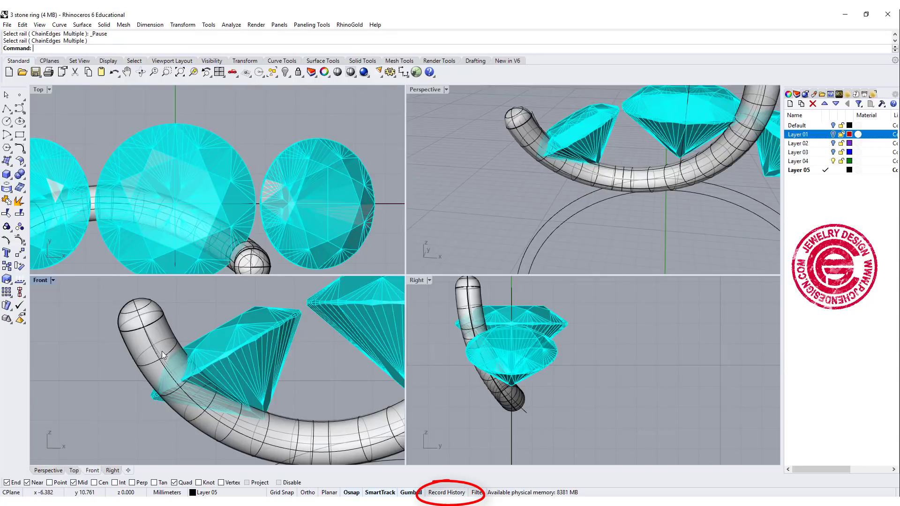
# Show the pipe's rail curve control points and move those at its outer end slightly away from the left stone in the front view.
pyautogui.click(162, 356)
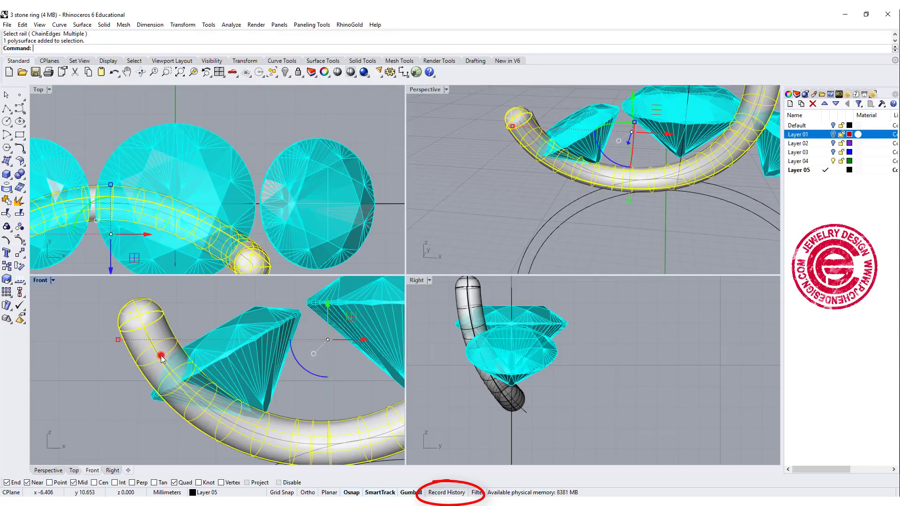
pyautogui.click(160, 358)
pyautogui.click(159, 357)
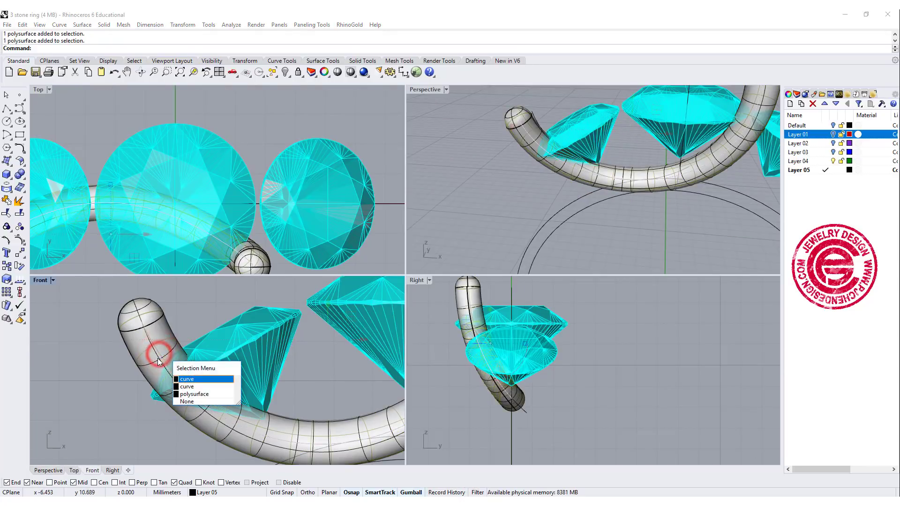
pyautogui.click(187, 379)
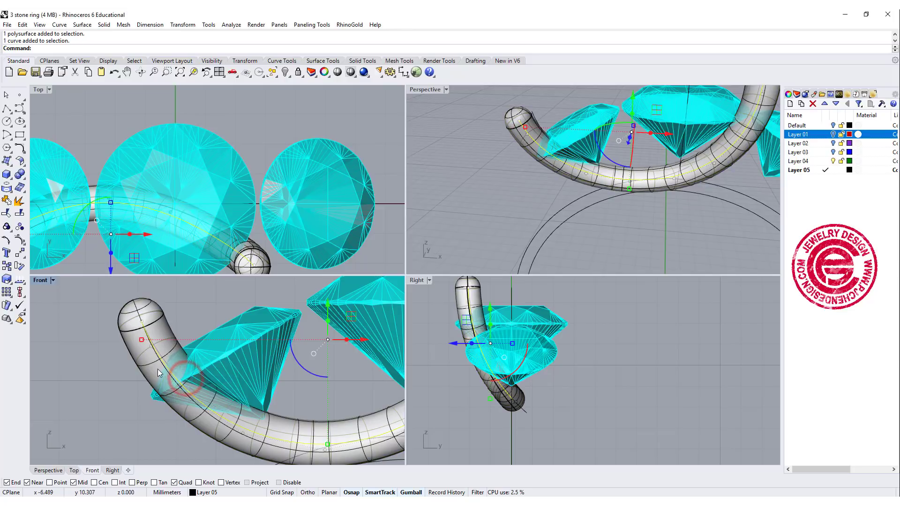
pyautogui.click(22, 242)
pyautogui.moveTo(77, 305); pyautogui.dragTo(147, 377)
pyautogui.moveTo(175, 312); pyautogui.dragTo(163, 320)
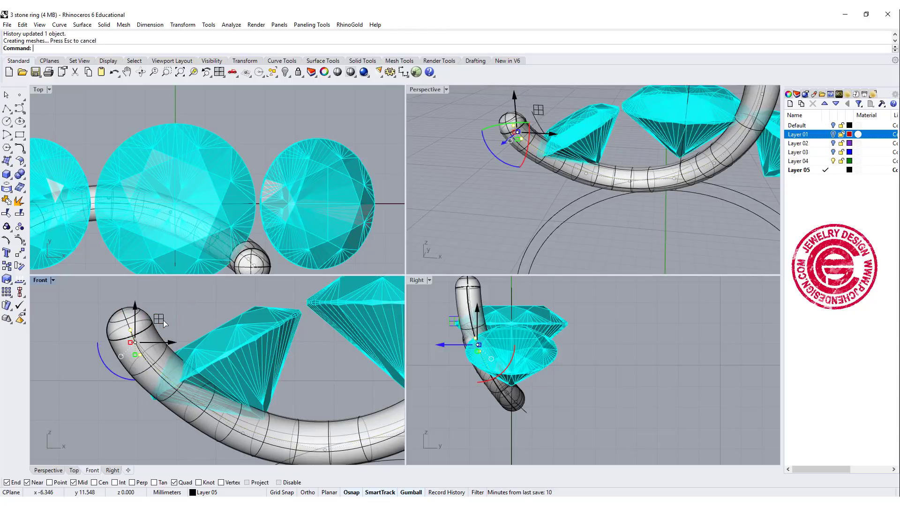
# Select the three control points at the prong's upper end beside the center stone and move them closer to that stone in the top view.
pyautogui.moveTo(714, 235); pyautogui.dragTo(576, 175, button='right')
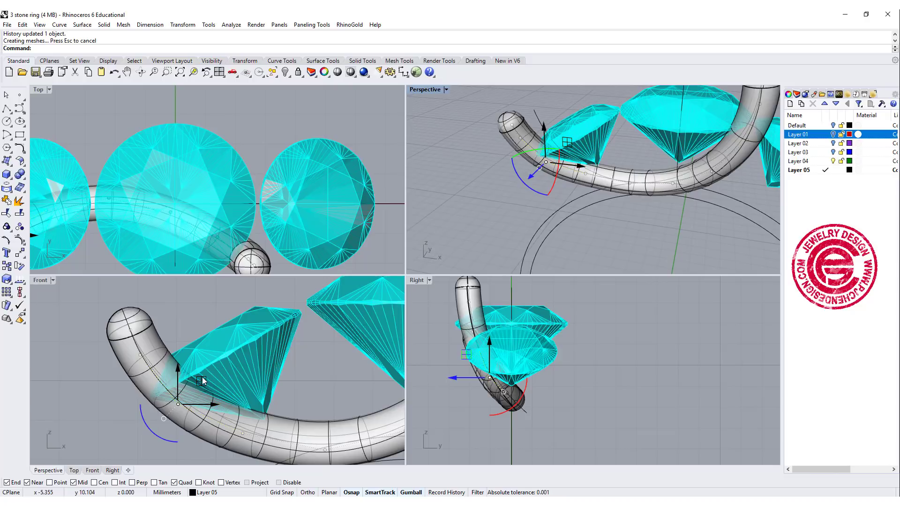
pyautogui.scroll(-5, 314, 335)
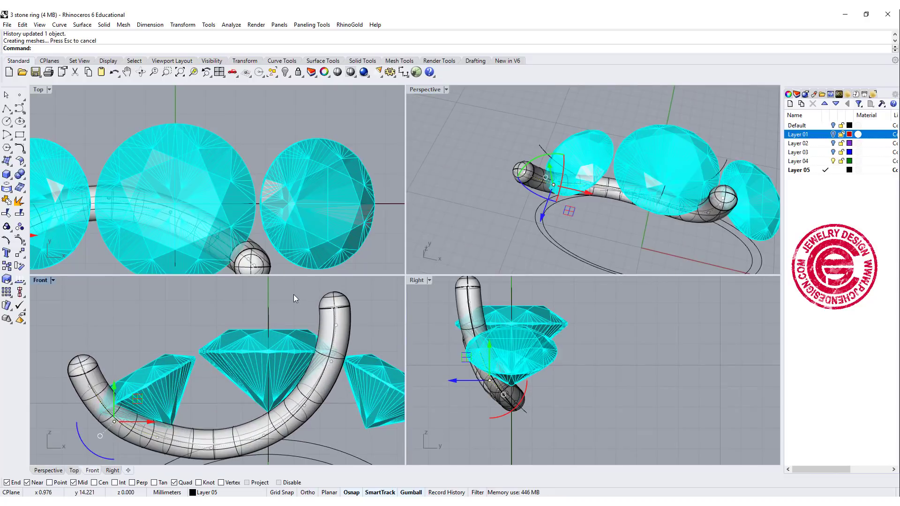
pyautogui.moveTo(295, 296); pyautogui.dragTo(279, 312, button='right')
pyautogui.moveTo(360, 394); pyautogui.dragTo(358, 392)
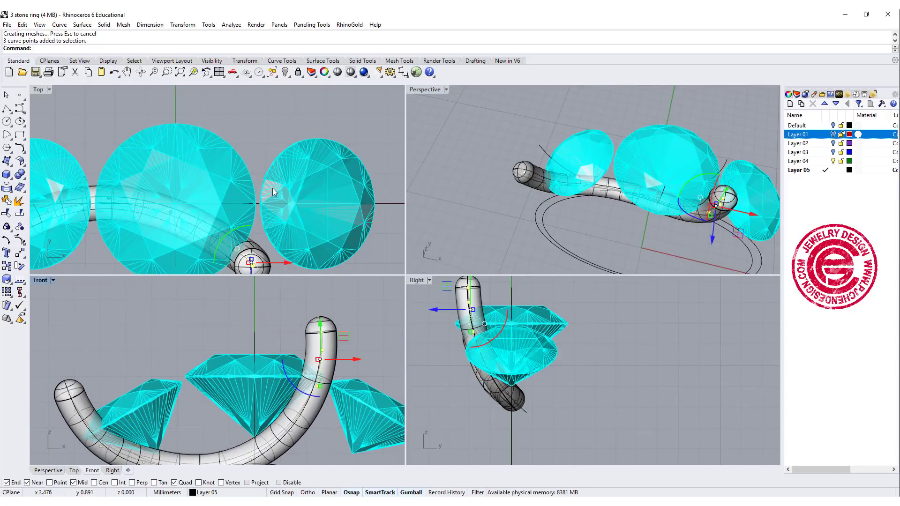
pyautogui.moveTo(274, 202); pyautogui.dragTo(277, 180, button='right')
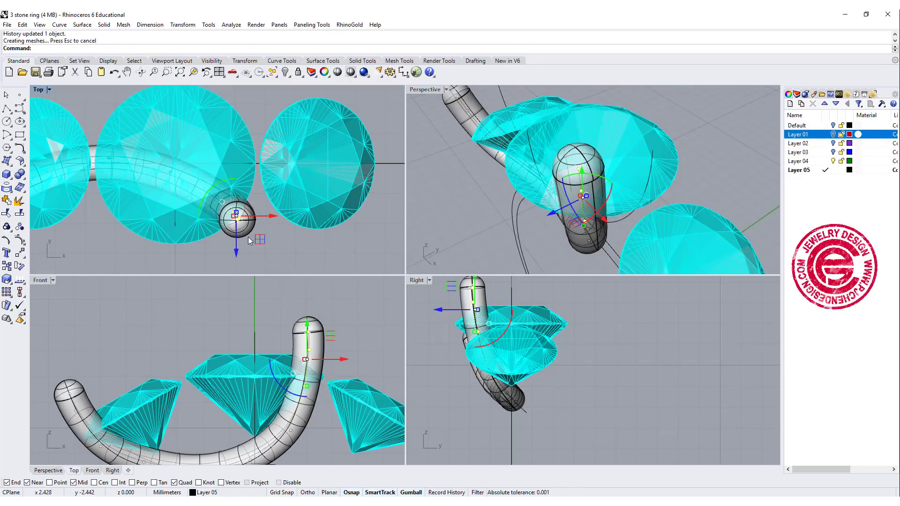
pyautogui.moveTo(255, 239); pyautogui.dragTo(263, 235)
pyautogui.click(283, 238)
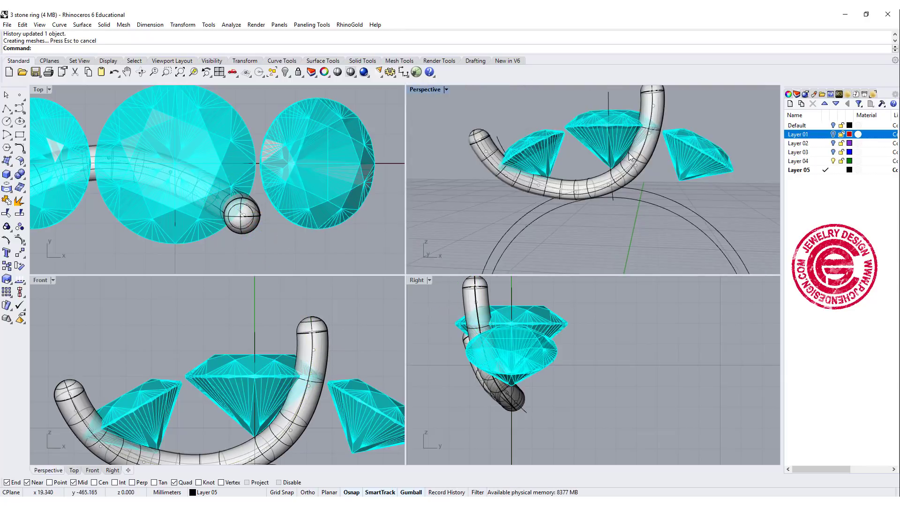
# In the front view, lower the control point beneath the left stone's tip and slightly adjust the neighboring point toward the outer end.
pyautogui.moveTo(630, 157); pyautogui.dragTo(619, 186, button='right')
pyautogui.click(157, 402)
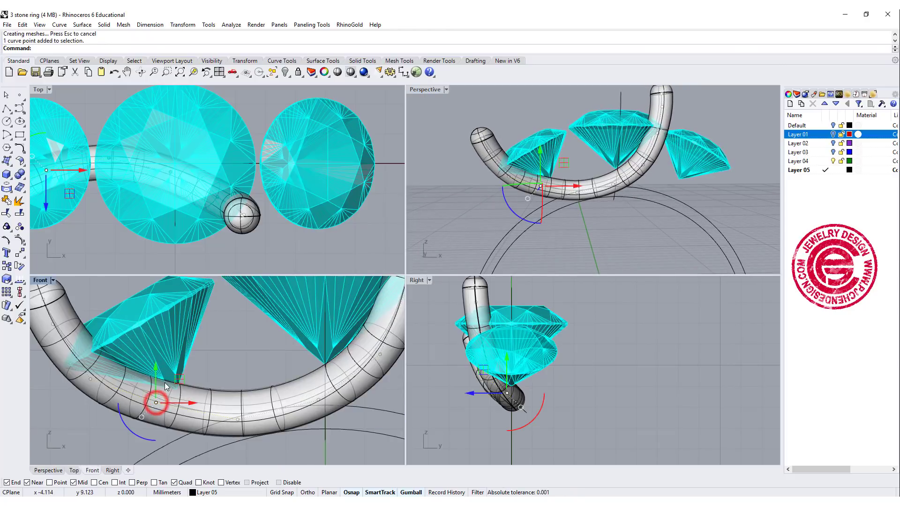
pyautogui.moveTo(178, 377); pyautogui.dragTo(178, 402)
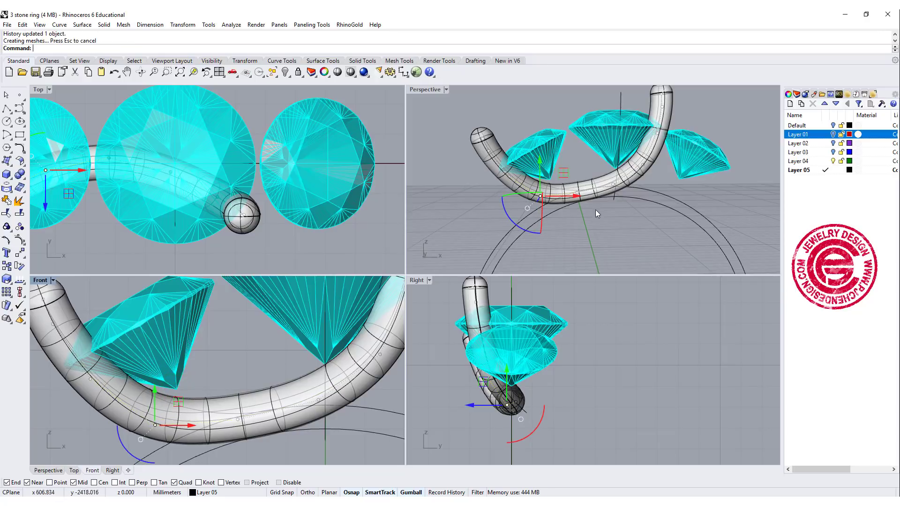
pyautogui.moveTo(551, 210); pyautogui.dragTo(534, 173, button='right')
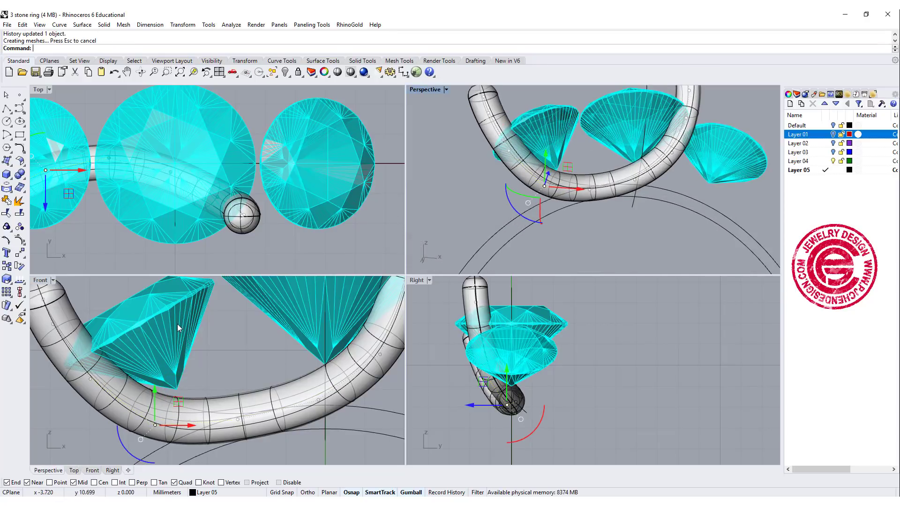
pyautogui.moveTo(177, 325); pyautogui.dragTo(203, 307, button='right')
pyautogui.click(116, 362)
pyautogui.moveTo(136, 344); pyautogui.dragTo(138, 353)
# Mirror a copy of the prong pipe across the vertical axis through origin 0 in the front view.
pyautogui.click(264, 186)
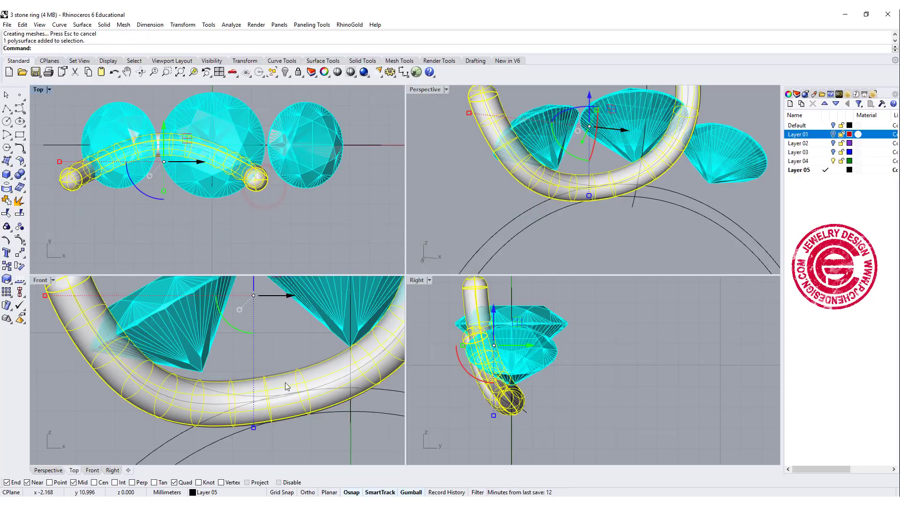
pyautogui.scroll(-6, 285, 382)
pyautogui.moveTo(289, 349); pyautogui.dragTo(184, 368, button='right')
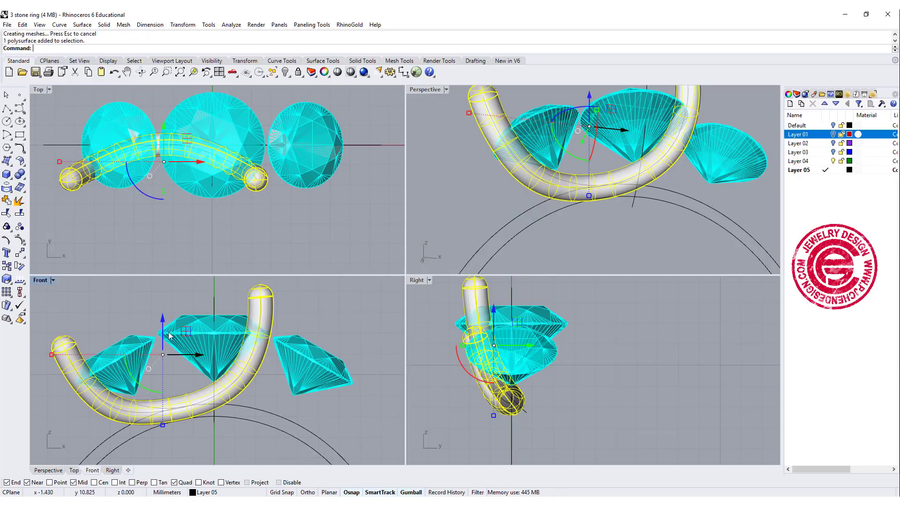
pyautogui.click(22, 254)
pyautogui.click(99, 258)
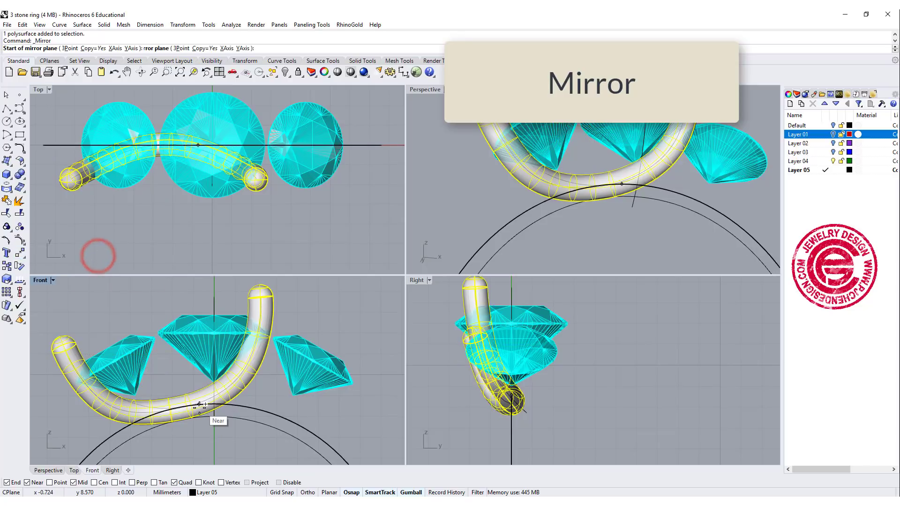
pyautogui.write('0')
pyautogui.press('Return')
pyautogui.click(261, 451)
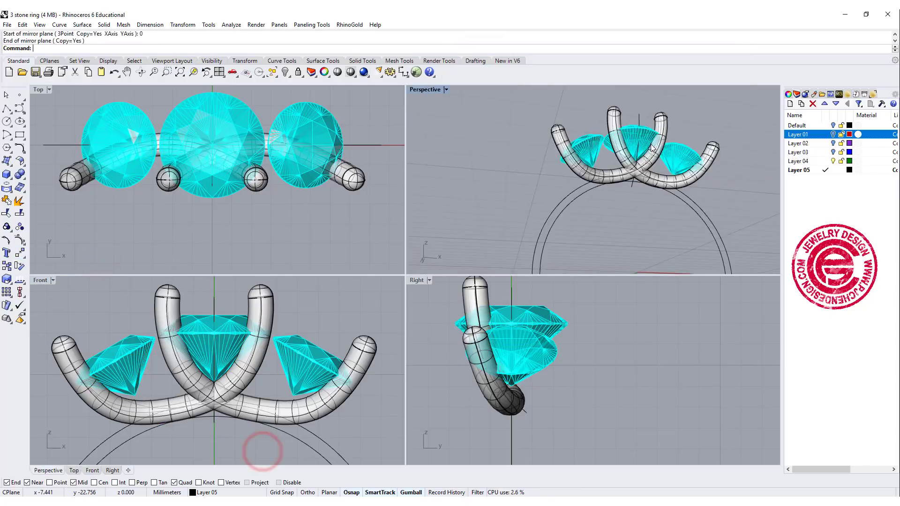
pyautogui.moveTo(595, 190); pyautogui.dragTo(718, 179, button='right')
pyautogui.scroll(4, 642, 193)
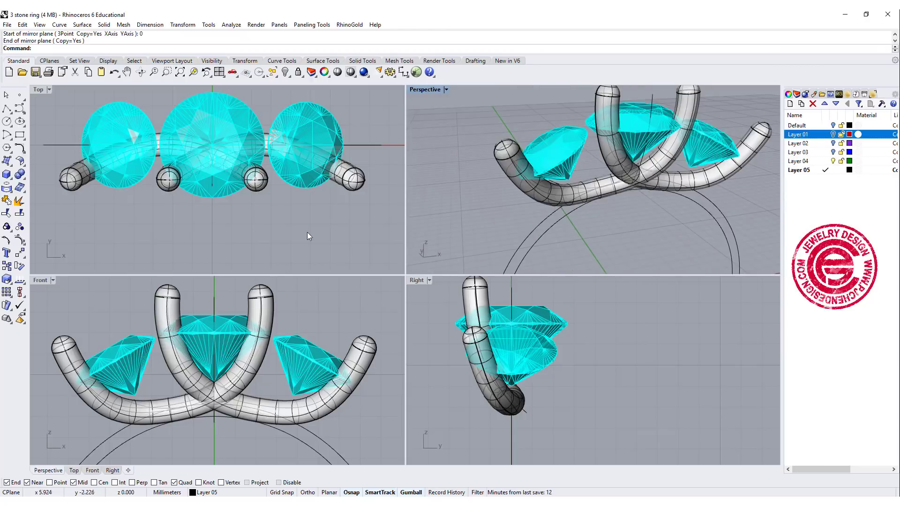
# Hide both prong pipes, leaving the stones and the construction curves displayed.
pyautogui.click(274, 298)
pyautogui.keyDown('shift'); pyautogui.click(173, 291); pyautogui.keyUp('shift')
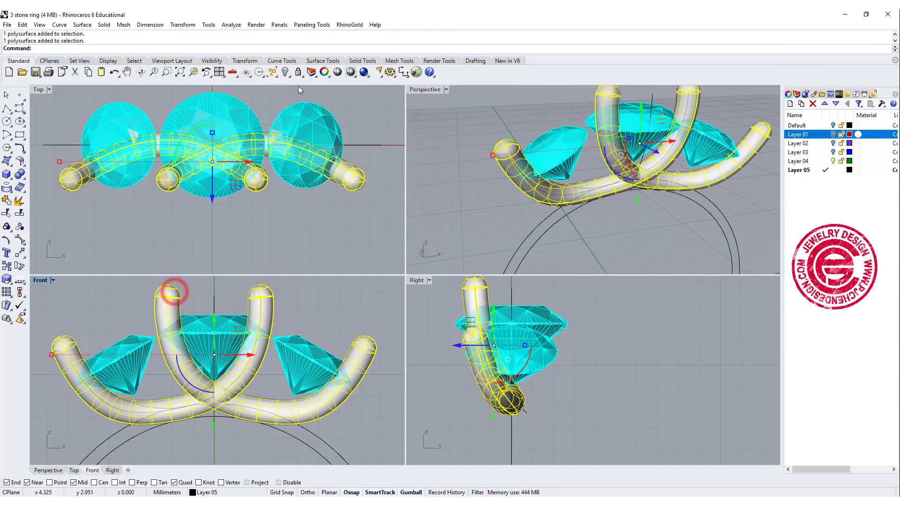
pyautogui.click(285, 72)
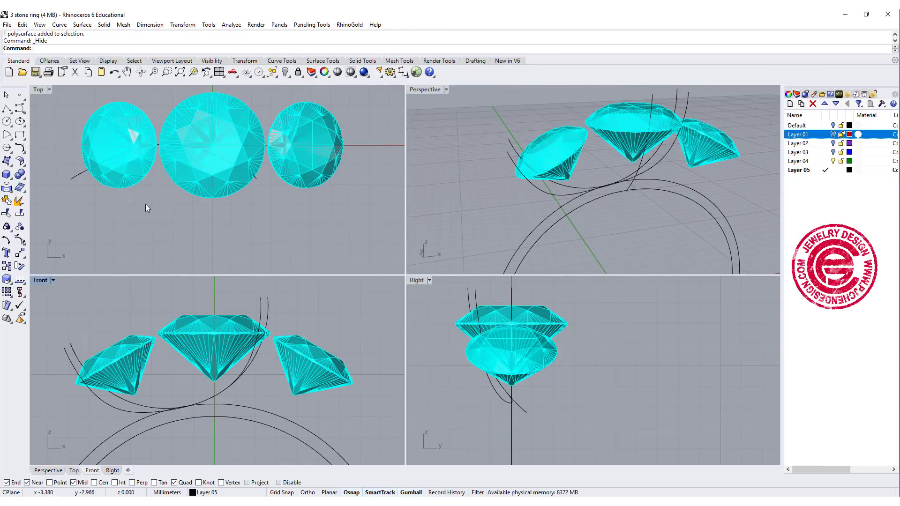
# In the maximized front view, draw a six-point degree 3 curve from above the left stone, between the stones, down along the ring's outer circle.
pyautogui.click(20, 109)
pyautogui.doubleClick(41, 280)
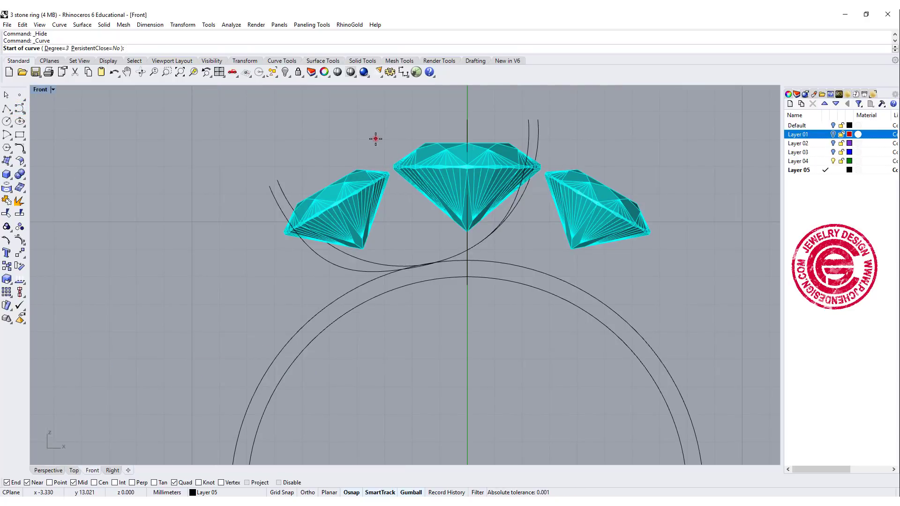
pyautogui.click(368, 149)
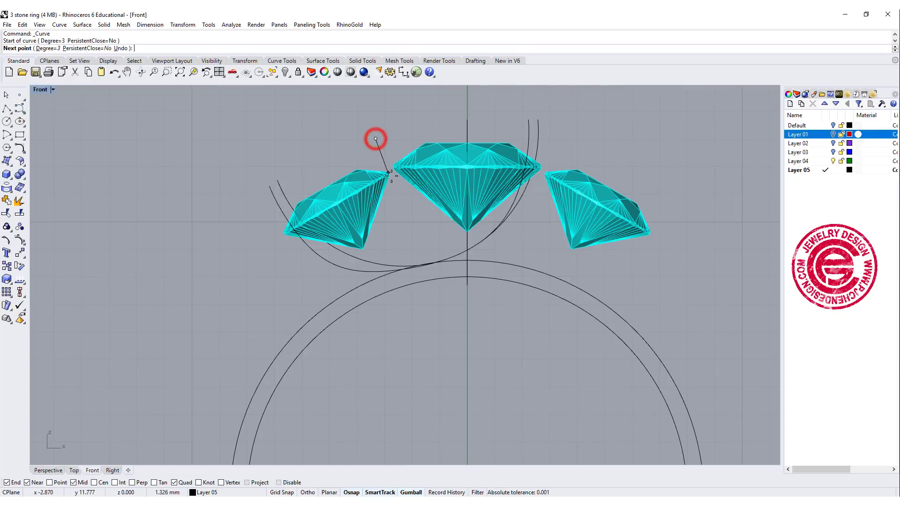
pyautogui.click(400, 208)
pyautogui.click(397, 243)
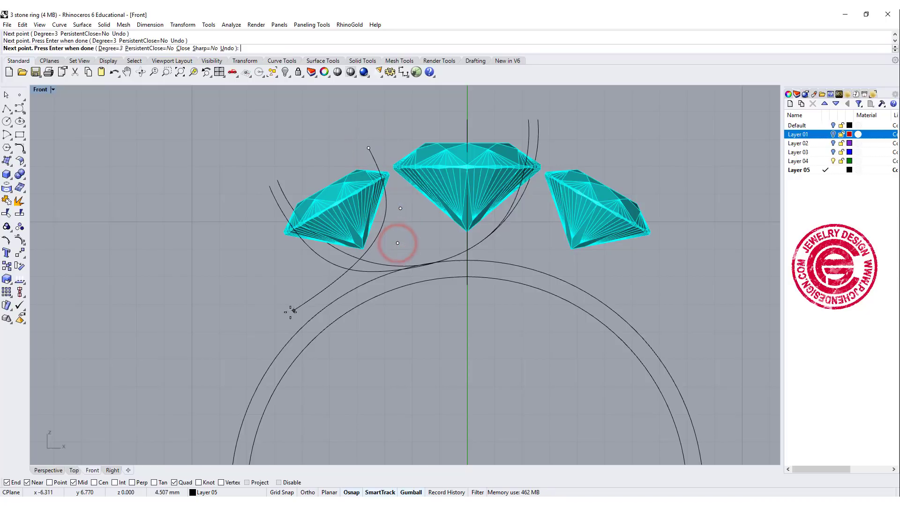
pyautogui.click(284, 317)
pyautogui.click(241, 391)
pyautogui.click(230, 453)
pyautogui.press('Return')
# Move the upper end control point of the new front-view curve slightly up and outward above the left stone.
pyautogui.scroll(1, 337, 285)
pyautogui.click(403, 217)
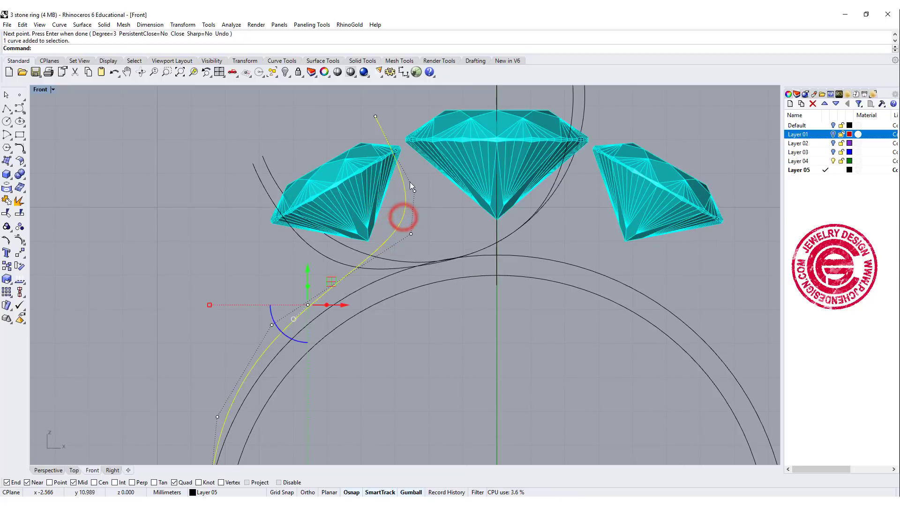
pyautogui.moveTo(365, 100); pyautogui.dragTo(393, 87)
pyautogui.press('Escape')
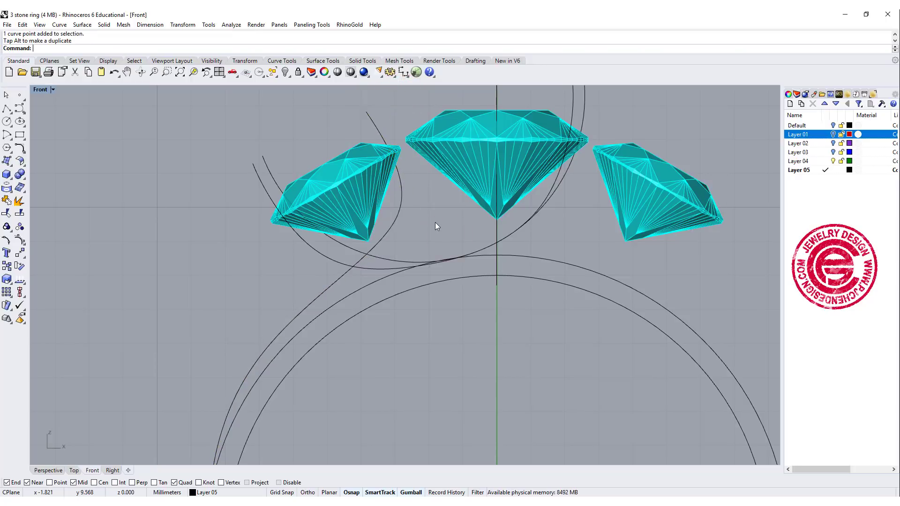
pyautogui.scroll(-2, 435, 223)
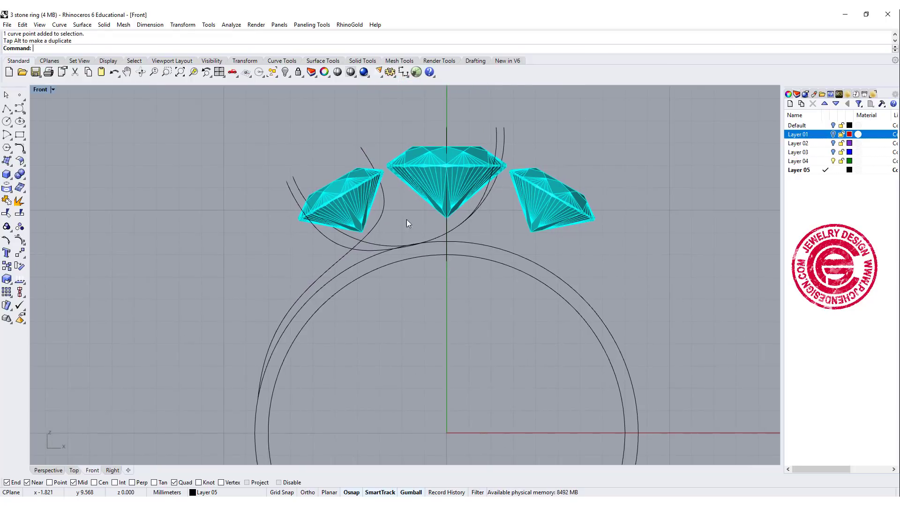
# Draw a degree 3 control-point curve in the right view, from above the stones down one side to below the center stone's tip.
pyautogui.doubleClick(41, 91)
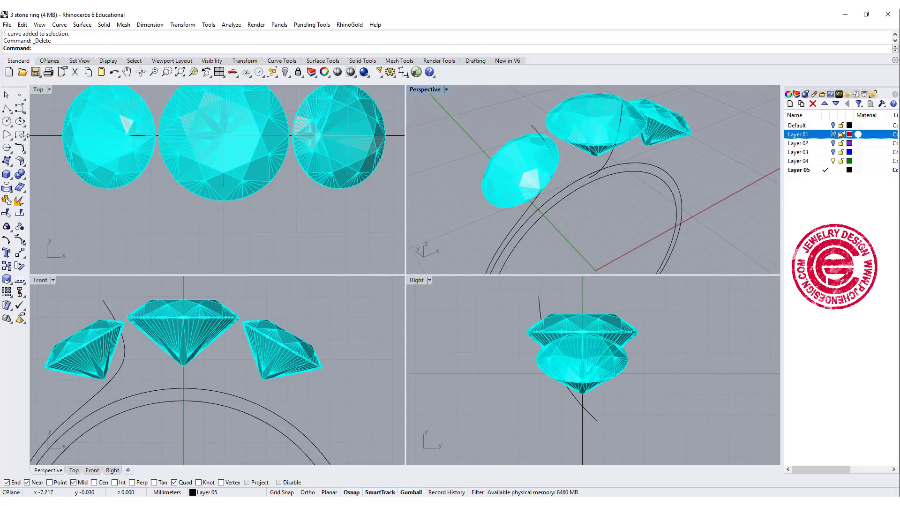
pyautogui.click(21, 149)
pyautogui.click(19, 108)
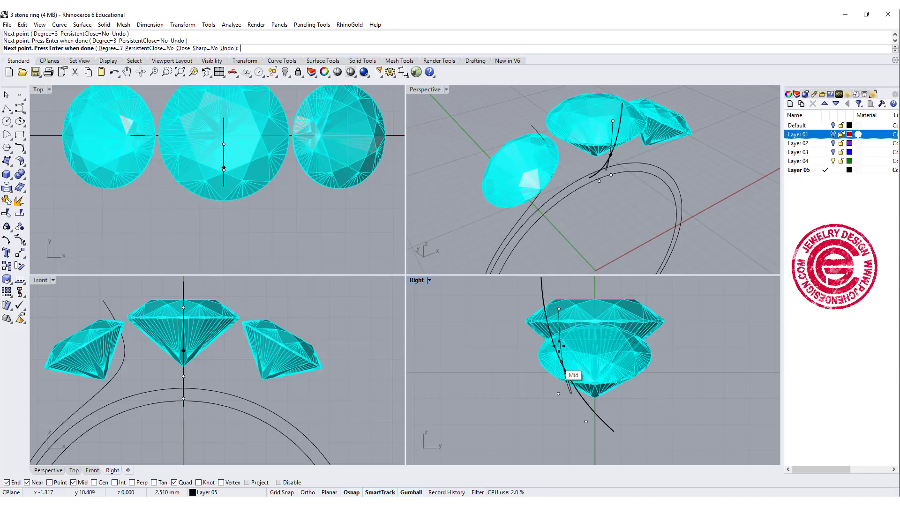
pyautogui.click(622, 434)
pyautogui.rightClick(622, 433)
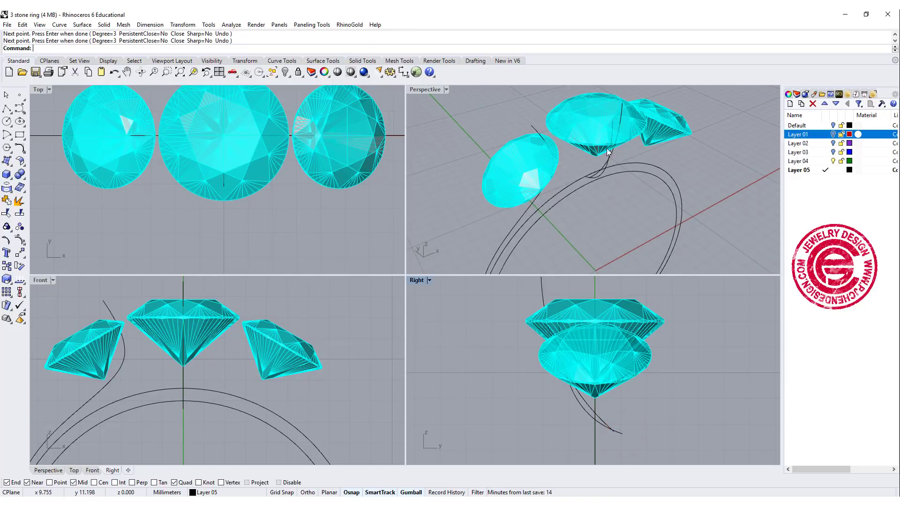
# Create a 3D curve from the front-view prong curve and the right-view curve with Curve from 2 Views.
pyautogui.click(577, 401)
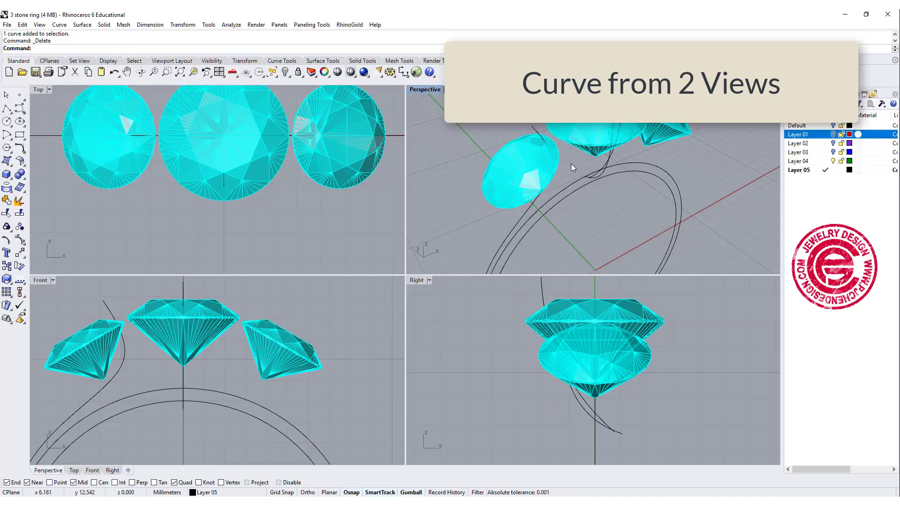
pyautogui.rightClick(568, 165)
pyautogui.click(534, 128)
pyautogui.click(612, 130)
pyautogui.scroll(3, 571, 199)
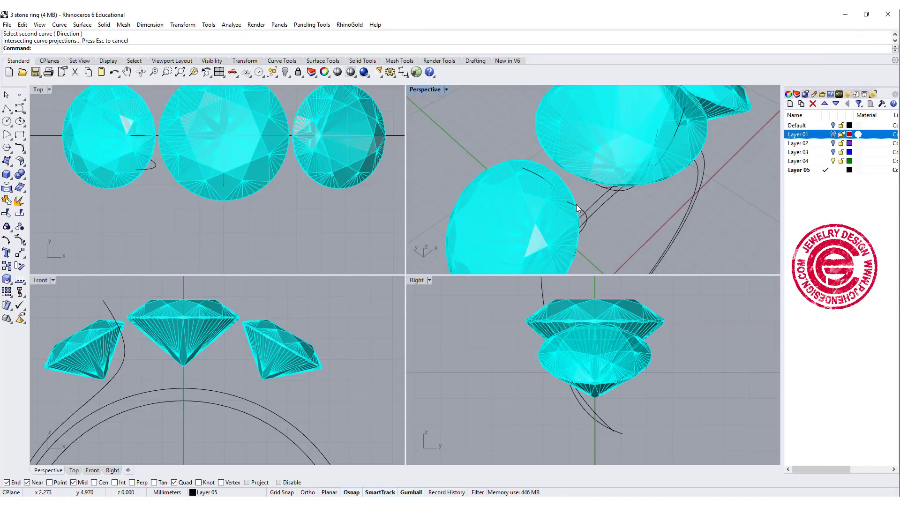
pyautogui.click(577, 209)
pyautogui.moveTo(577, 204); pyautogui.dragTo(598, 187, button='right')
pyautogui.doubleClick(428, 90)
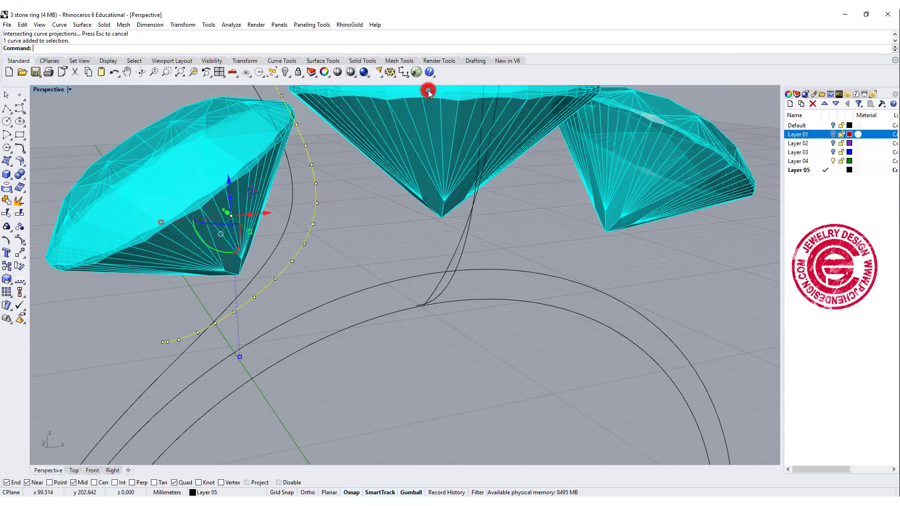
pyautogui.moveTo(427, 88); pyautogui.dragTo(311, 257, button='right')
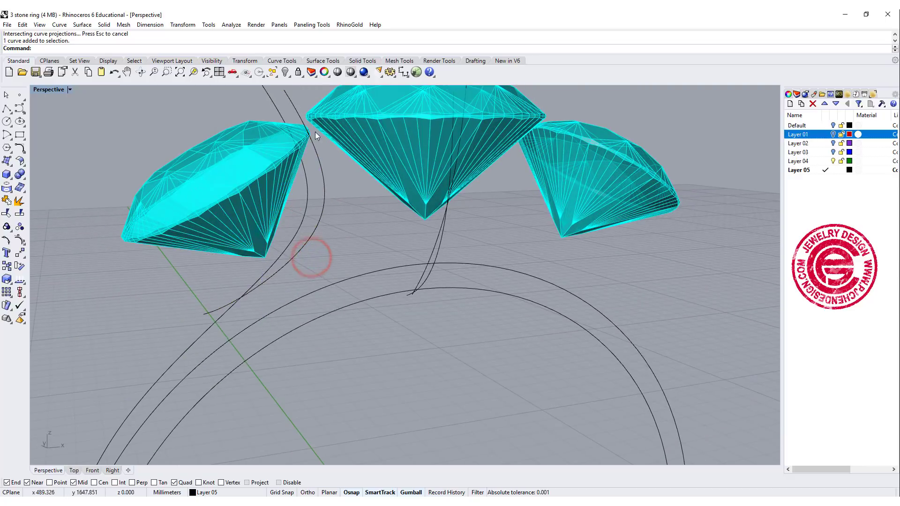
pyautogui.click(324, 221)
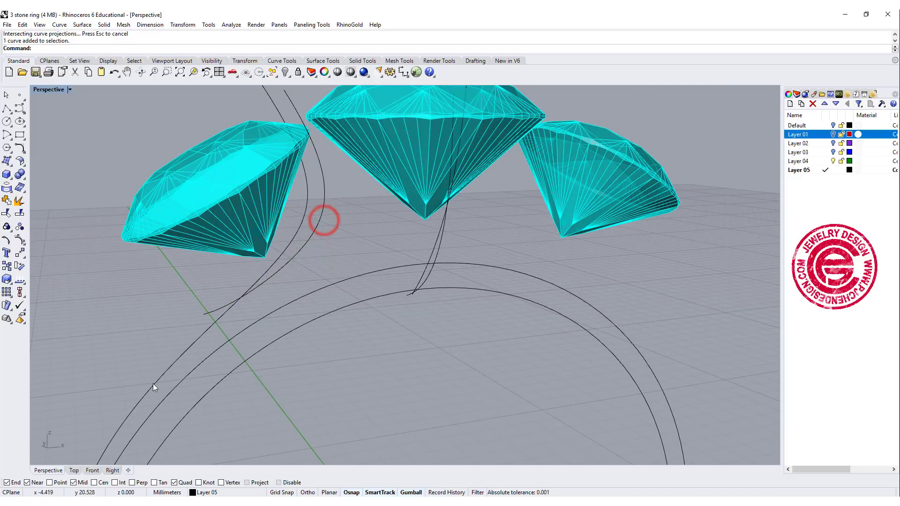
# Split the new 3D curve at a point on its bend between the left and center stones.
pyautogui.keyDown('shift'); pyautogui.moveTo(290, 291); pyautogui.dragTo(341, 261, button='right'); pyautogui.keyUp('shift')
pyautogui.click(7, 214)
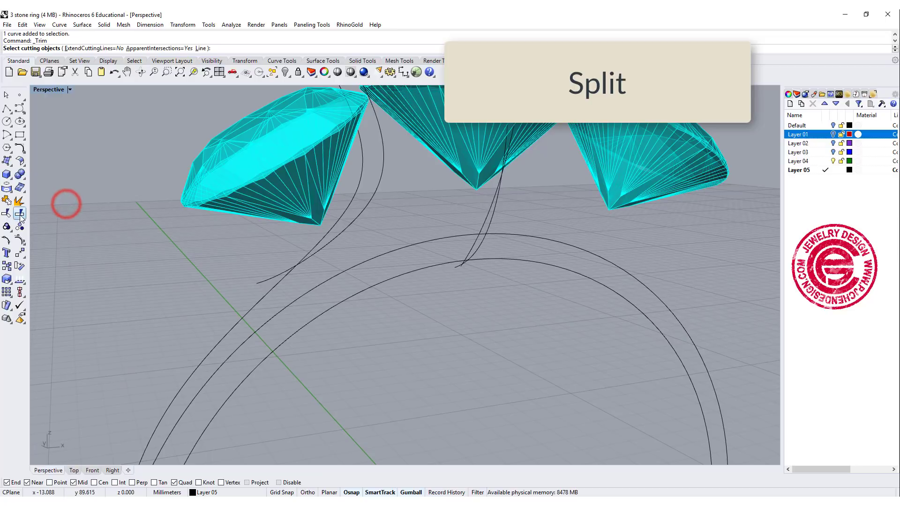
pyautogui.rightClick(20, 214)
pyautogui.click(72, 49)
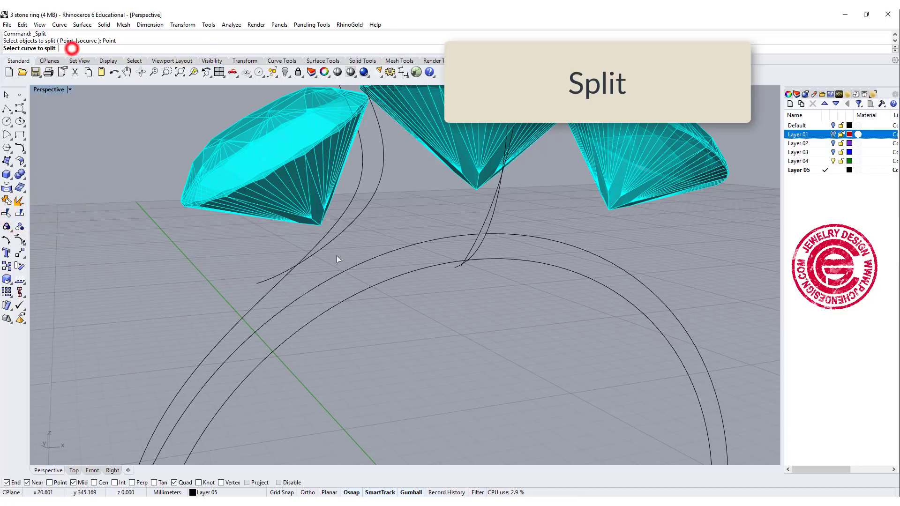
pyautogui.click(358, 217)
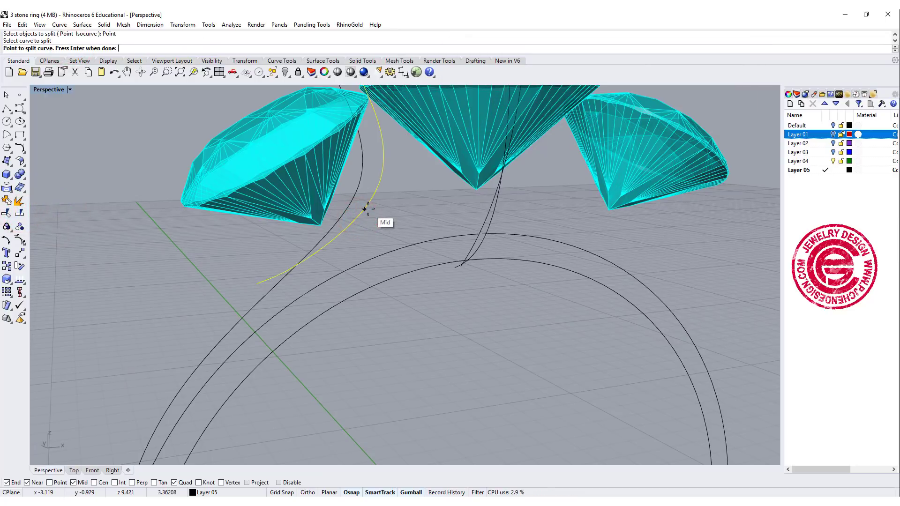
pyautogui.click(368, 208)
pyautogui.press('Return')
# Split the front-view curve at a point near the ring's outer circle, and delete its upper piece and the 3D curve's lower piece.
pyautogui.click(259, 308)
pyautogui.press('Return')
pyautogui.press('Return')
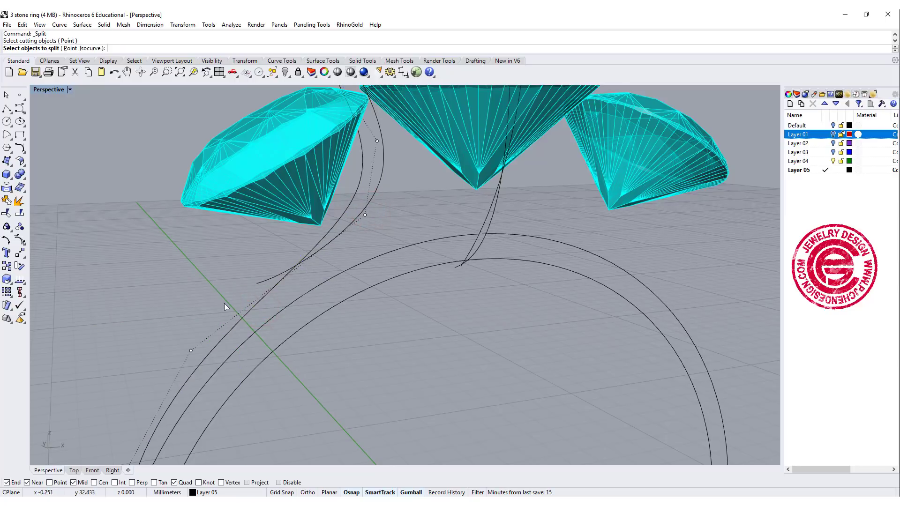
pyautogui.click(69, 48)
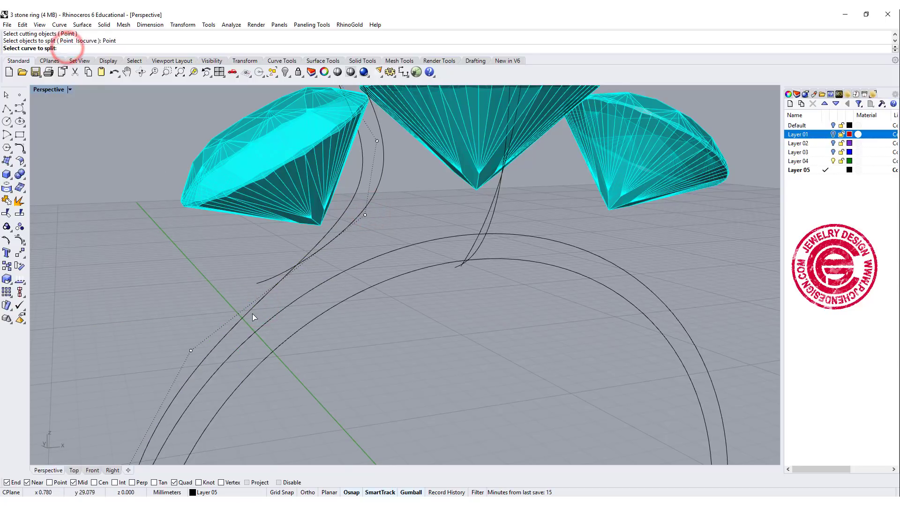
pyautogui.click(249, 313)
pyautogui.click(239, 321)
pyautogui.press('Return')
pyautogui.click(265, 293)
pyautogui.press('Delete')
# Blend the lower end of the 3D prong curve to the upper end of the remaining curve along the ring circle.
pyautogui.moveTo(300, 260); pyautogui.dragTo(393, 231, button='right')
pyautogui.click(20, 149)
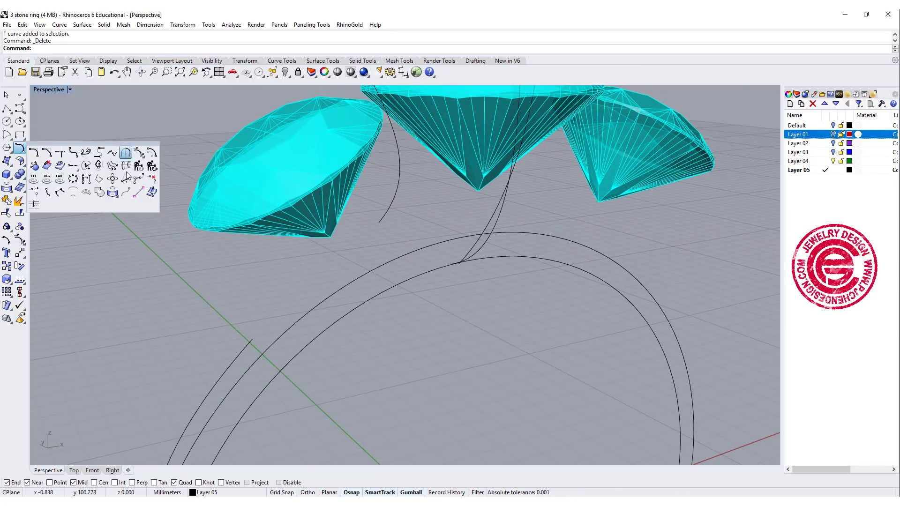
pyautogui.click(89, 153)
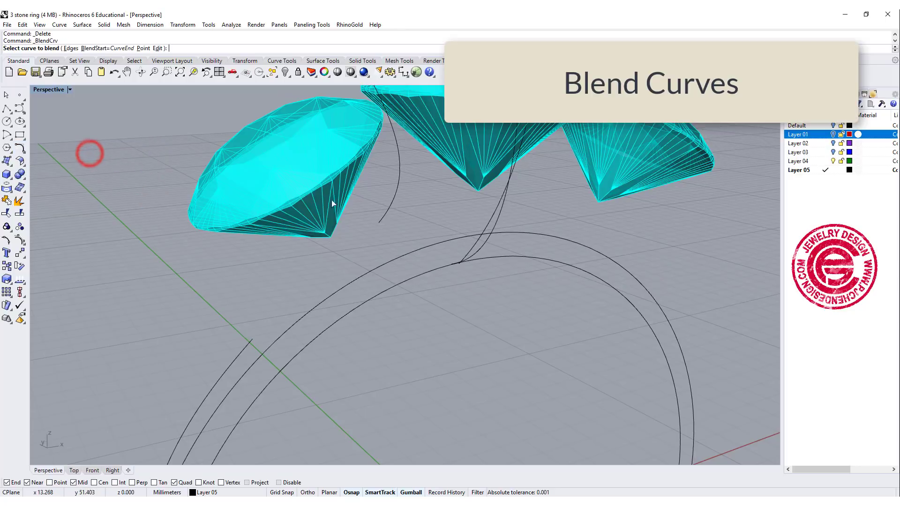
pyautogui.click(381, 222)
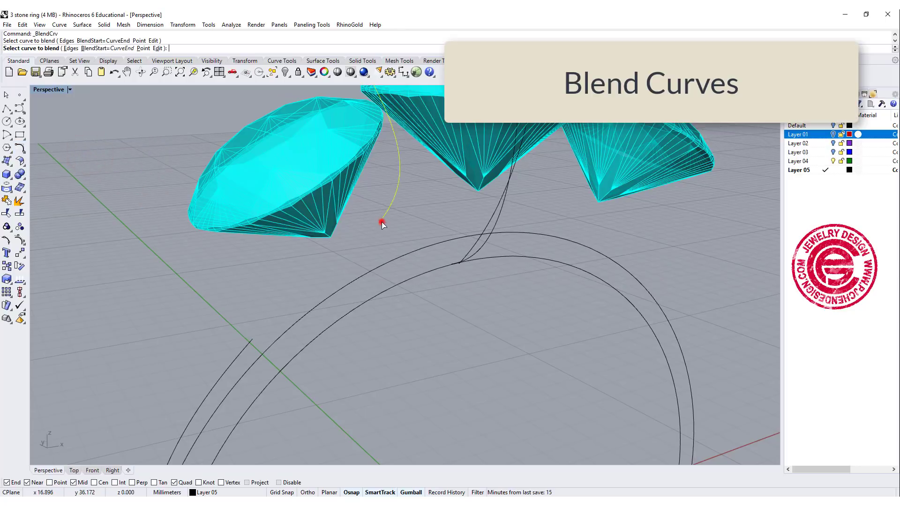
pyautogui.click(252, 338)
pyautogui.click(421, 322)
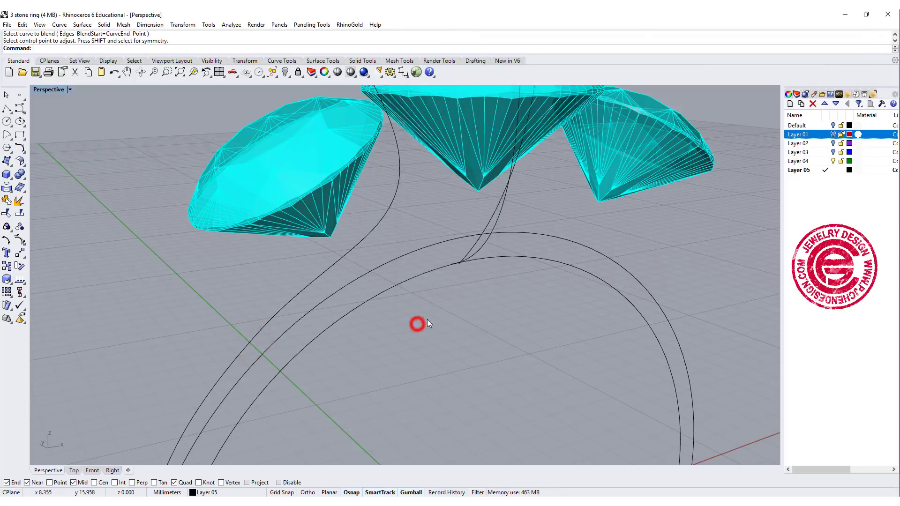
# Join the upper prong curve, the blend curve and the lower curve along the ring into one curve.
pyautogui.moveTo(434, 320); pyautogui.dragTo(478, 314, button='right')
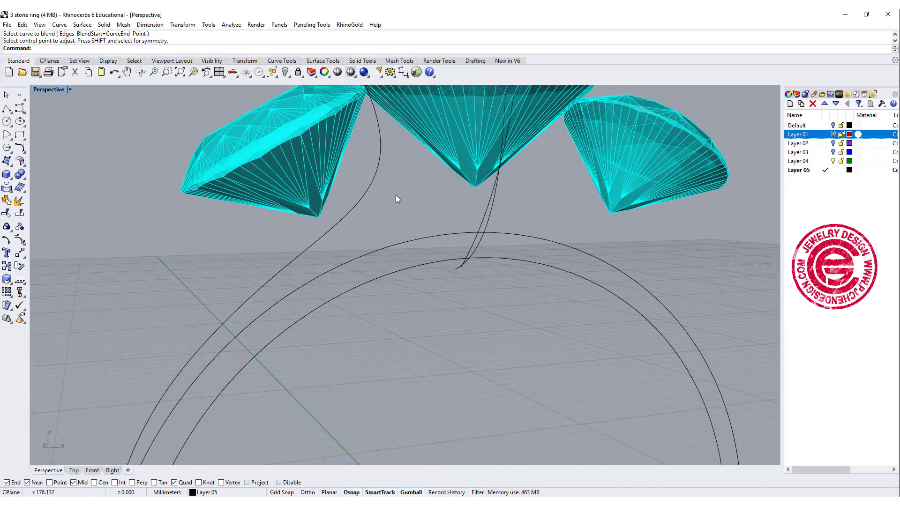
pyautogui.click(375, 167)
pyautogui.click(327, 235)
pyautogui.click(212, 332)
pyautogui.hotkey('ctrl', 'j')
# Rebuild the joined curve with a point count of 10 and degree 3, deleting the input.
pyautogui.moveTo(79, 138); pyautogui.dragTo(252, 242, button='right')
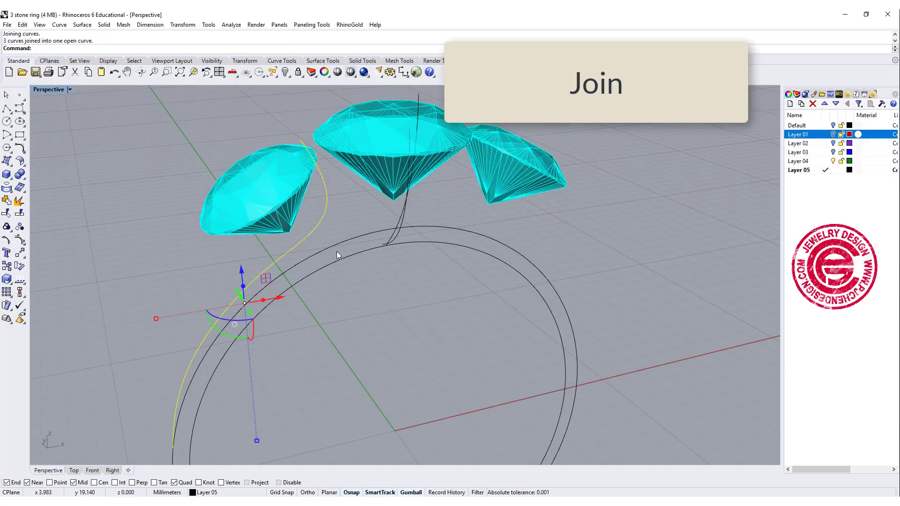
pyautogui.write('Rebuild')
pyautogui.press('Return')
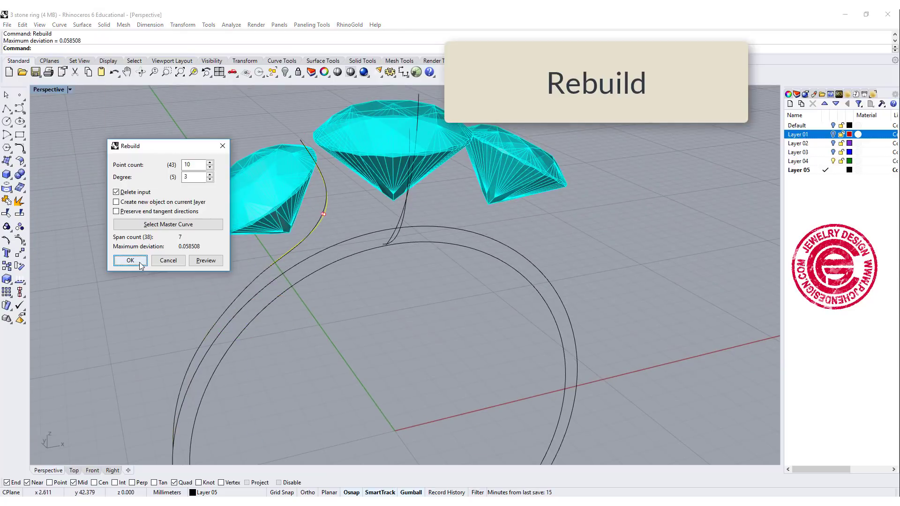
pyautogui.click(130, 259)
# Create a round-capped pipe along the rebuilt curve, accepting the offered radii.
pyautogui.moveTo(139, 262); pyautogui.dragTo(331, 231, button='right')
pyautogui.click(330, 229)
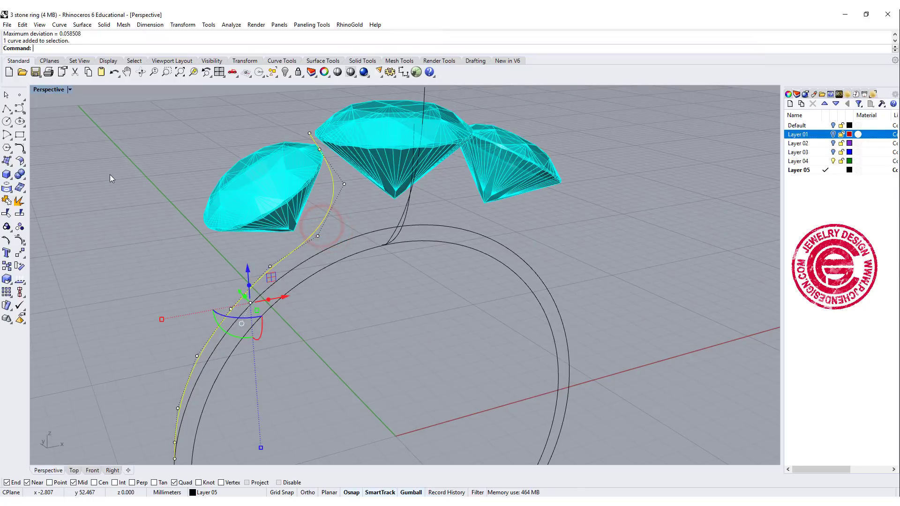
pyautogui.click(10, 177)
pyautogui.click(38, 205)
pyautogui.press('Return')
pyautogui.press('Return')
pyautogui.press('Return')
# Show all hidden objects, bringing back the earlier prong pipes around the stones.
pyautogui.moveTo(251, 178); pyautogui.dragTo(317, 217, button='right')
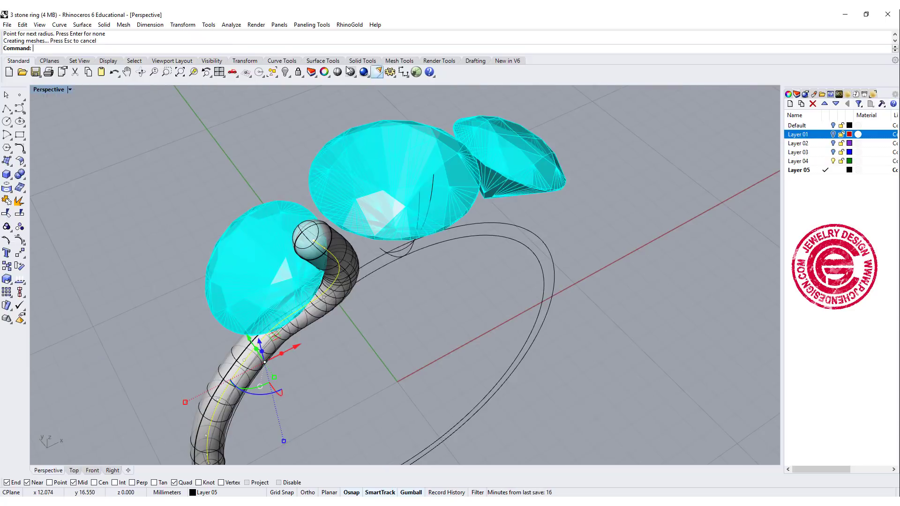
pyautogui.rightClick(285, 75)
pyautogui.moveTo(439, 241); pyautogui.dragTo(375, 186, button='right')
# Mirror a copy of the new prong-and-shank pipe across the vertical axis through origin 0 in the front view.
pyautogui.click(285, 124)
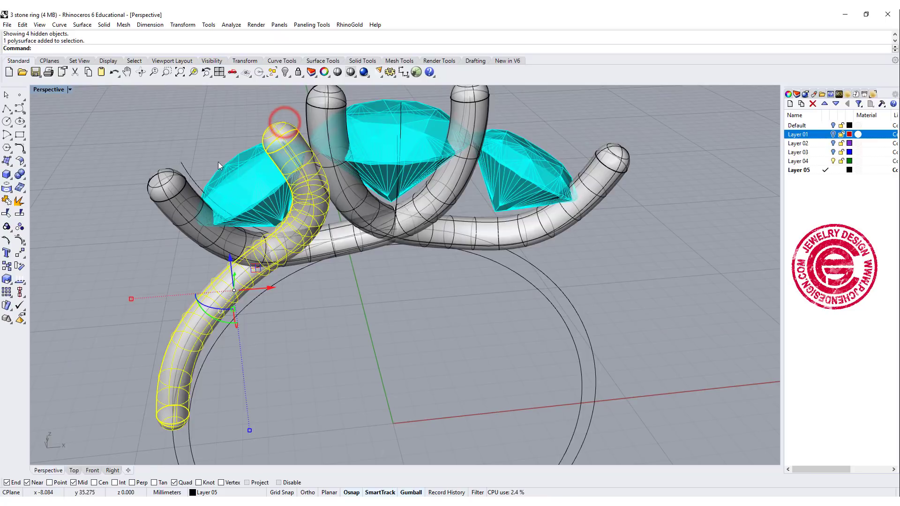
pyautogui.moveTo(218, 164); pyautogui.dragTo(207, 132, button='right')
pyautogui.hotkey('ctrl', 'F2')
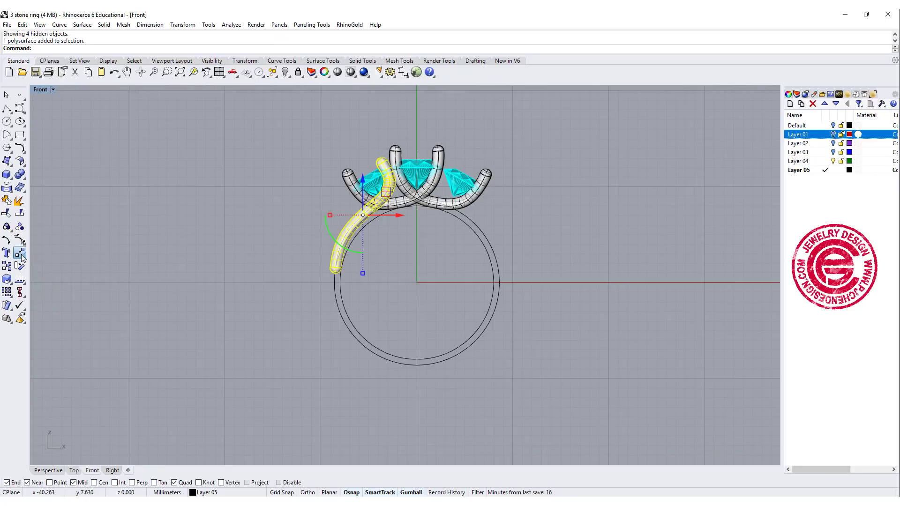
pyautogui.click(22, 255)
pyautogui.click(99, 258)
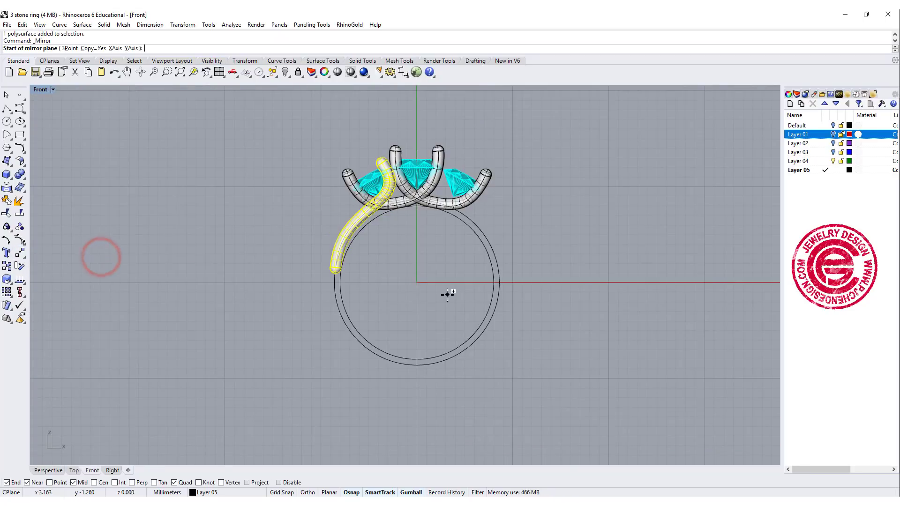
pyautogui.write('0')
pyautogui.press('Return')
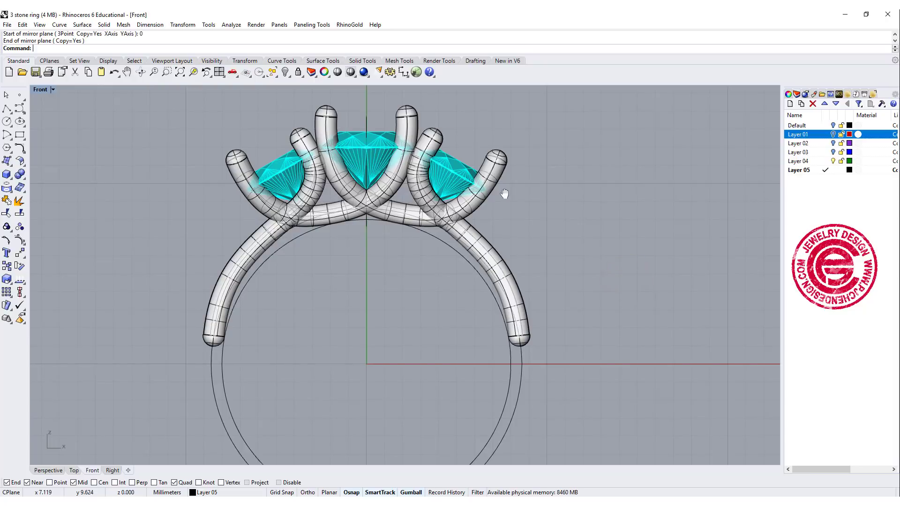
# Mirror copies of the prong pipes and curves across the horizontal axis through origin 0 in the top view.
pyautogui.moveTo(505, 193)
pyautogui.mouseDown(button='right')
pyautogui.moveTo(520, 190)
pyautogui.moveTo(510, 203)
pyautogui.mouseUp(button='right')
pyautogui.scroll(2, 421, 168)
pyautogui.scroll(1, 205, 169)
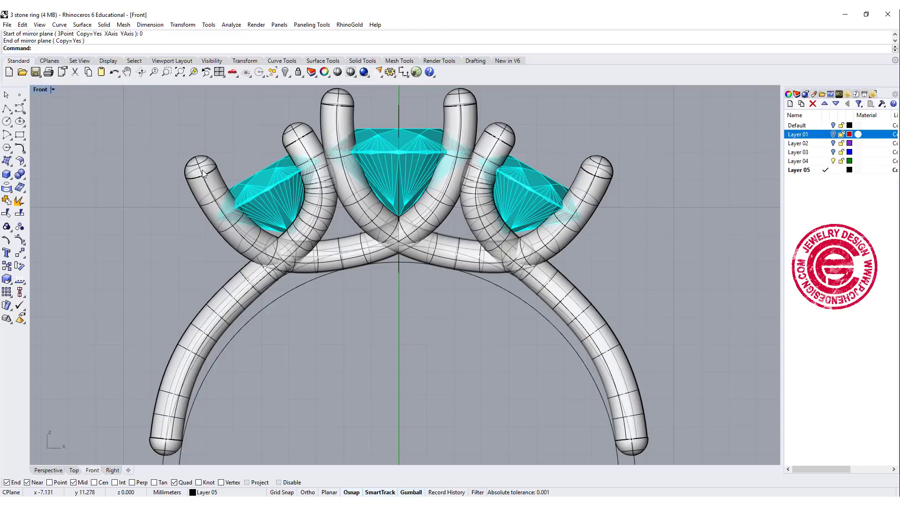
pyautogui.doubleClick(46, 90)
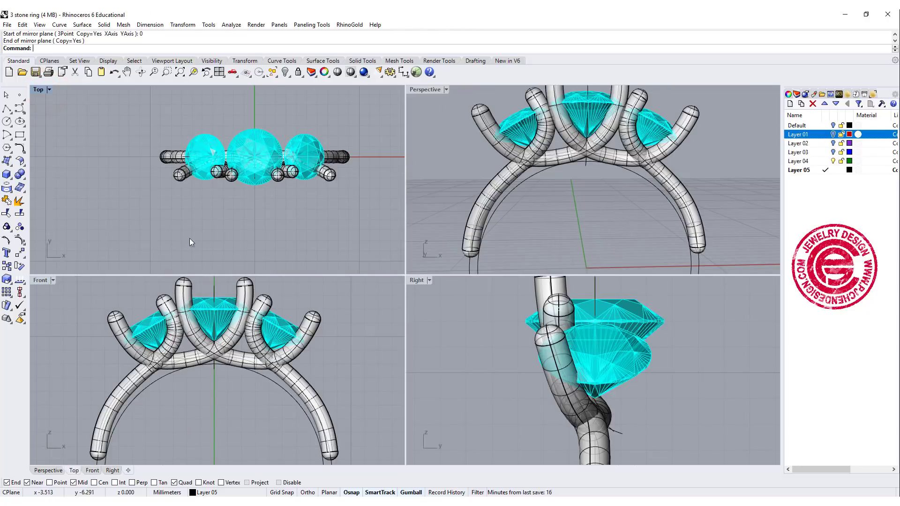
pyautogui.scroll(5, 149, 169)
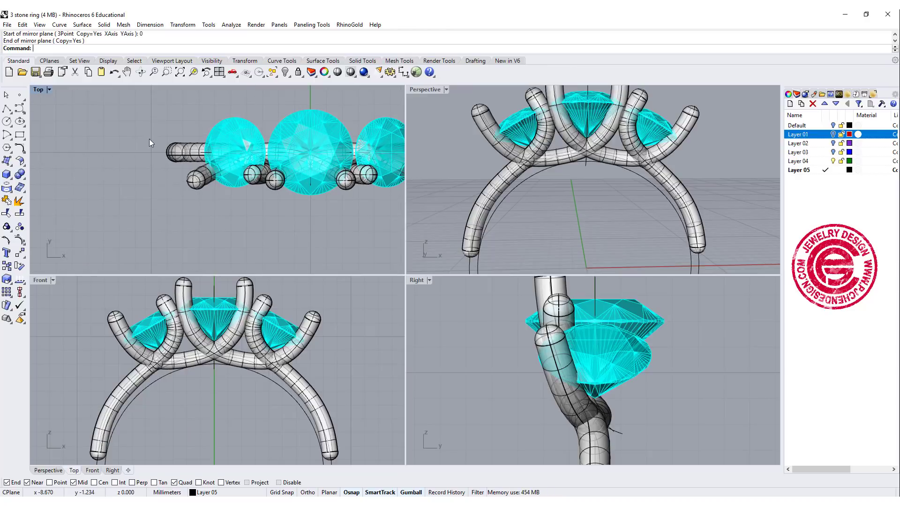
pyautogui.moveTo(70, 136); pyautogui.dragTo(350, 235)
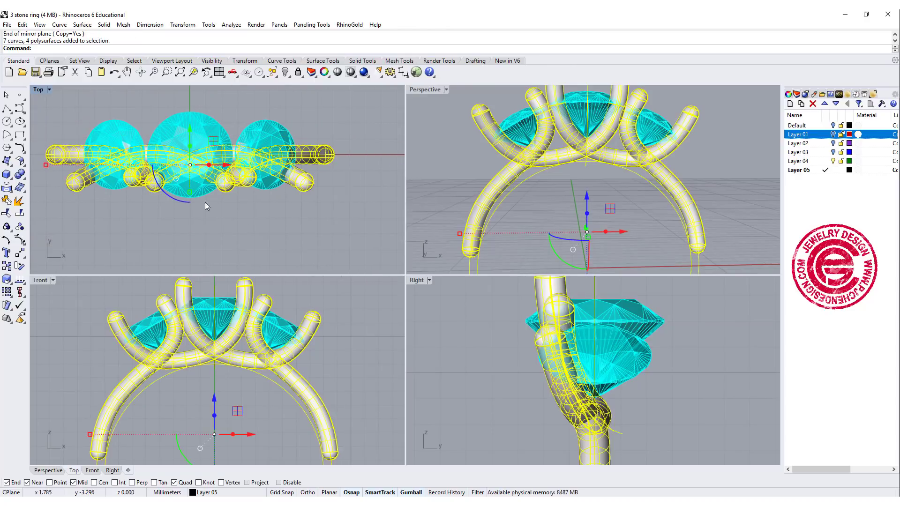
pyautogui.click(20, 254)
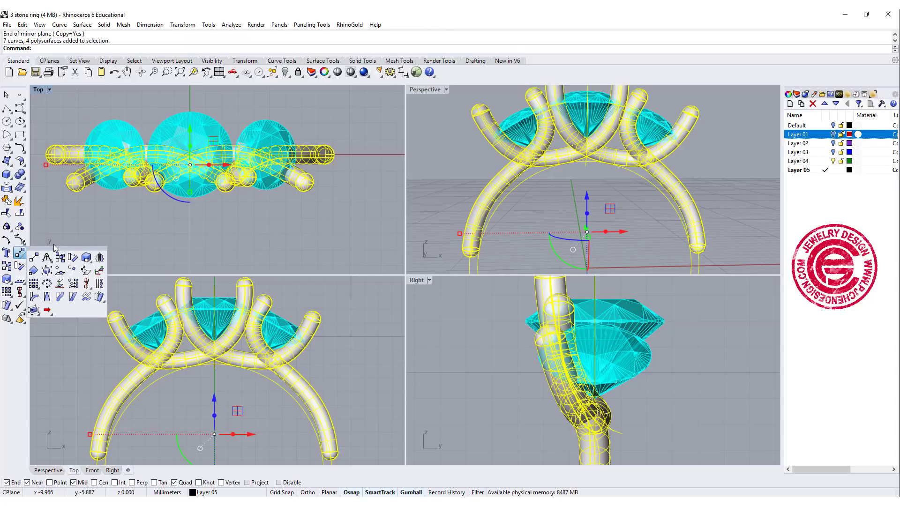
pyautogui.click(100, 257)
pyautogui.click(384, 191)
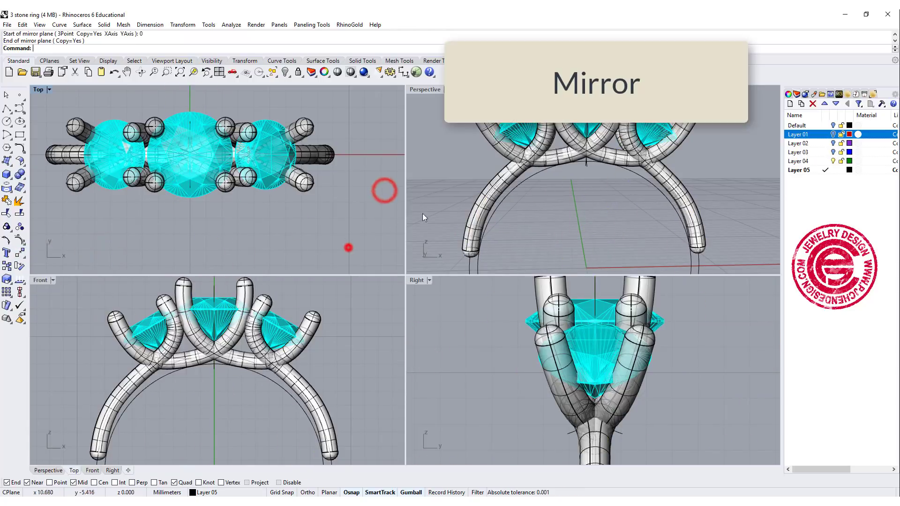
# Examine the mirrored prongs in the perspective view and maximize the front view.
pyautogui.moveTo(423, 212); pyautogui.dragTo(628, 232, button='right')
pyautogui.moveTo(646, 196); pyautogui.dragTo(634, 162, button='right')
pyautogui.scroll(6, 669, 174)
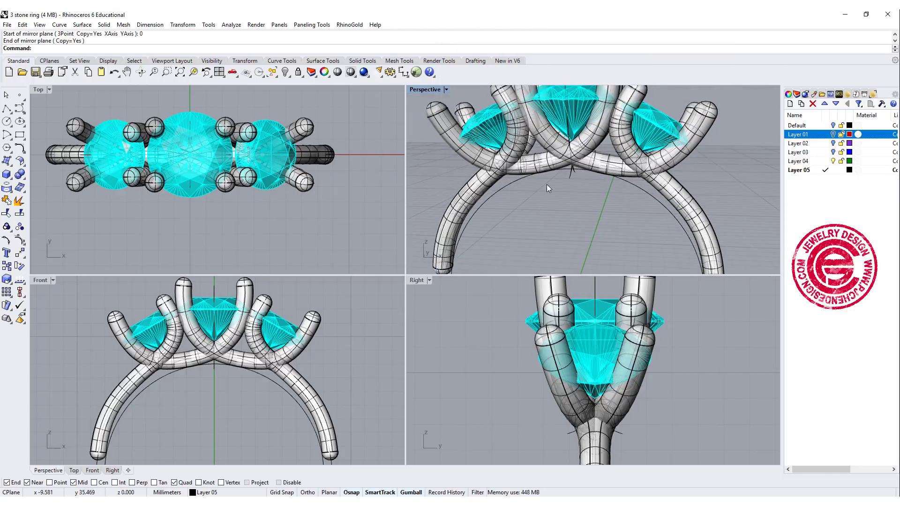
pyautogui.moveTo(542, 186)
pyautogui.mouseDown(button='right')
pyautogui.moveTo(606, 193)
pyautogui.moveTo(539, 185)
pyautogui.moveTo(595, 185)
pyautogui.moveTo(560, 187)
pyautogui.mouseUp(button='right')
pyautogui.scroll(-2, 131, 390)
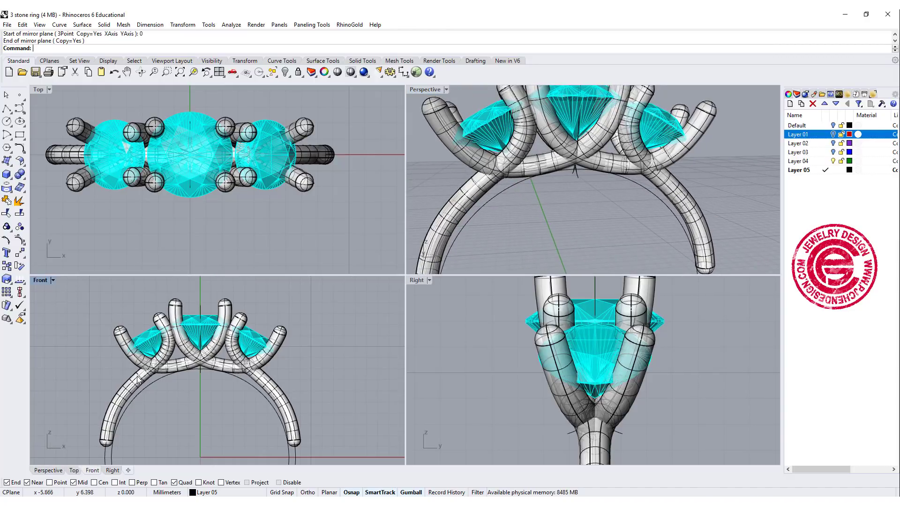
pyautogui.doubleClick(42, 281)
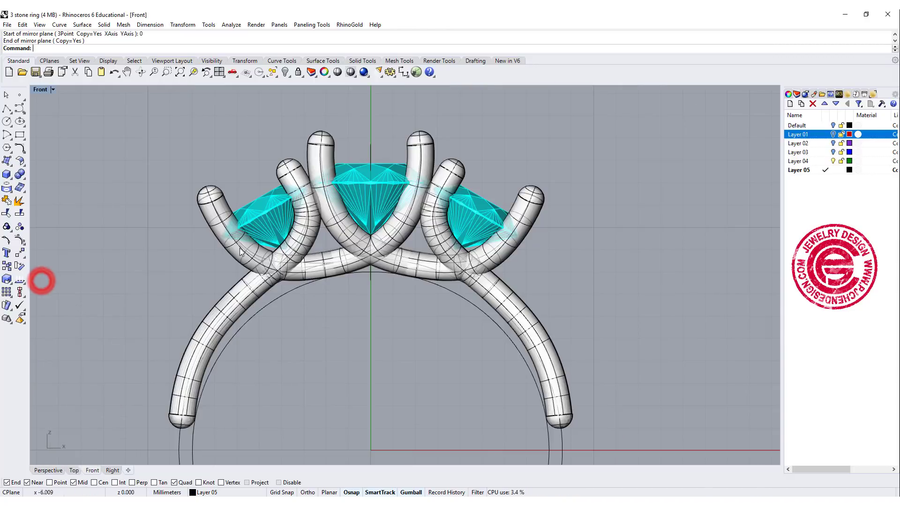
# On Layer 06, draw a degree-3 curve in the front view from the left outer prong down outside the shank to the horizontal axis.
pyautogui.scroll(-4, 241, 229)
pyautogui.scroll(6, 242, 213)
pyautogui.moveTo(242, 213); pyautogui.dragTo(272, 187, button='right')
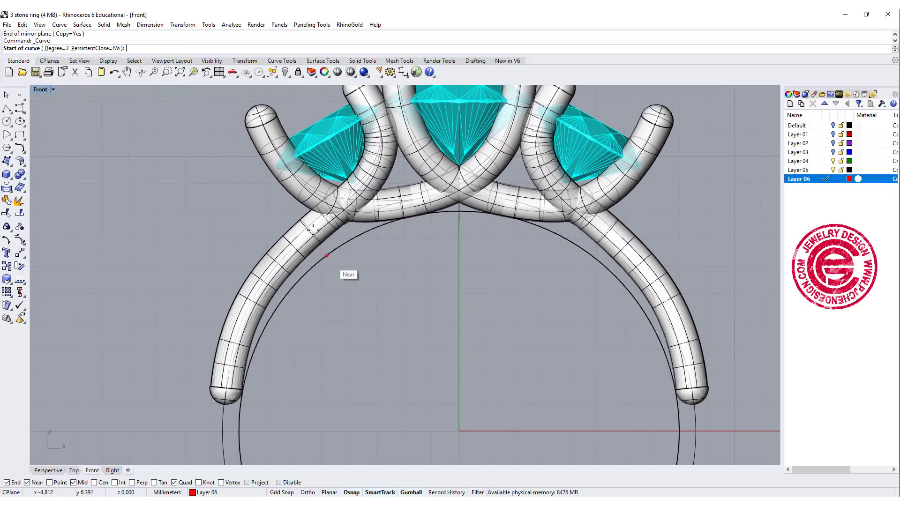
pyautogui.scroll(4, 268, 154)
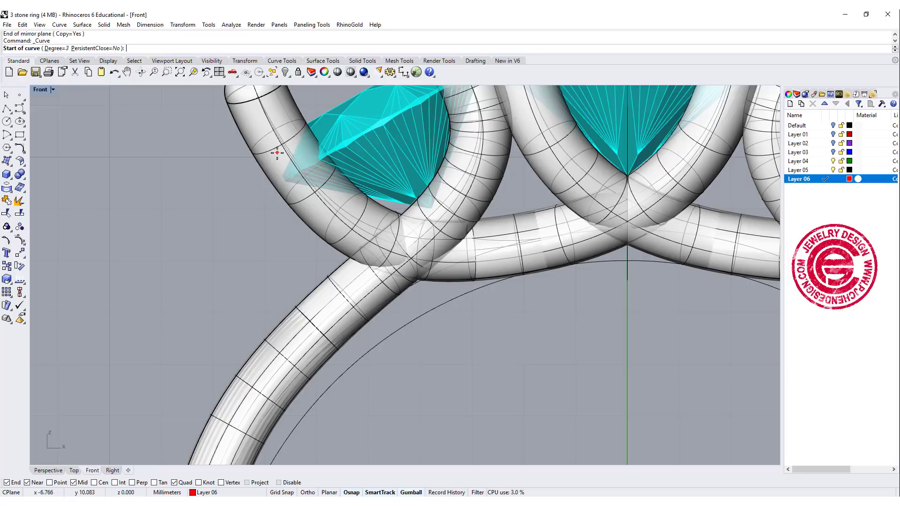
pyautogui.click(277, 153)
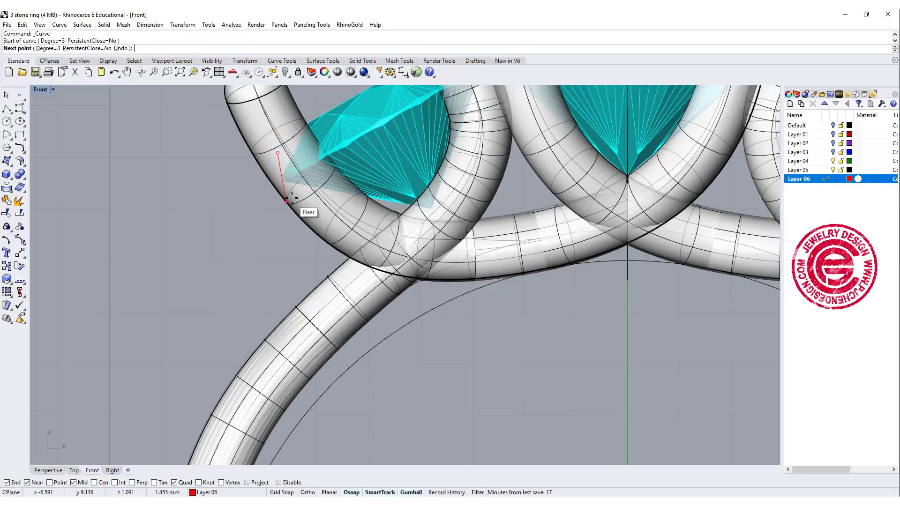
pyautogui.click(290, 200)
pyautogui.click(228, 278)
pyautogui.scroll(-3, 160, 316)
pyautogui.scroll(-1, 159, 316)
pyautogui.moveTo(160, 316); pyautogui.dragTo(206, 208, button='right')
pyautogui.click(188, 243)
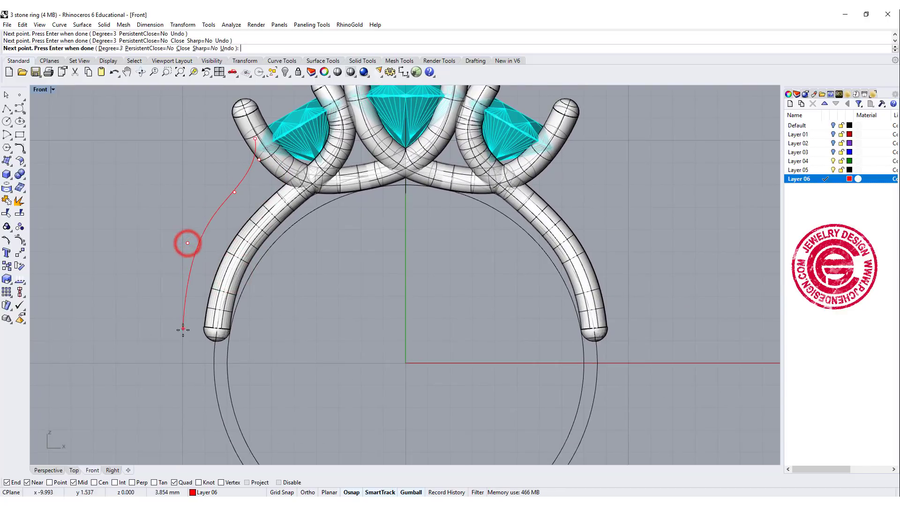
pyautogui.click(192, 361)
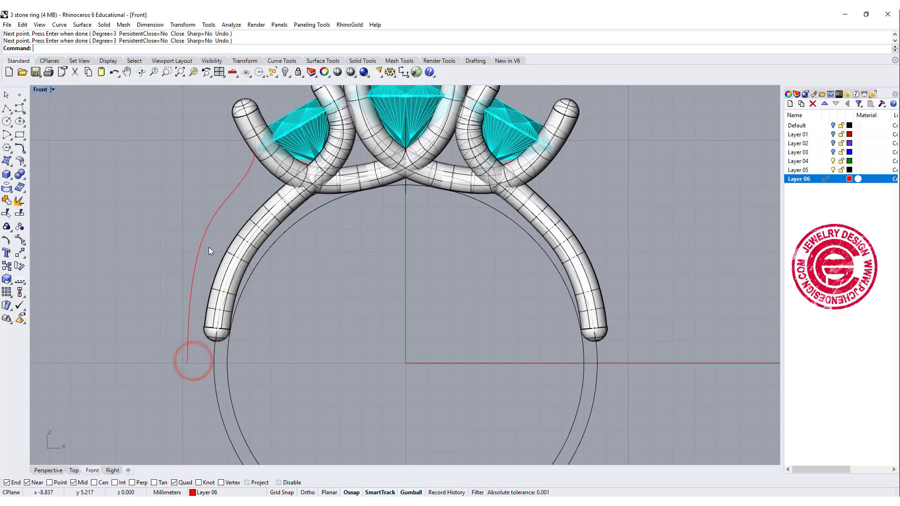
# Reshape the new side curve by moving its upper control points so it flows more smoothly away from the prong.
pyautogui.scroll(4, 209, 247)
pyautogui.click(212, 203)
pyautogui.scroll(-4, 230, 189)
pyautogui.click(240, 174)
pyautogui.moveTo(263, 149); pyautogui.dragTo(276, 159)
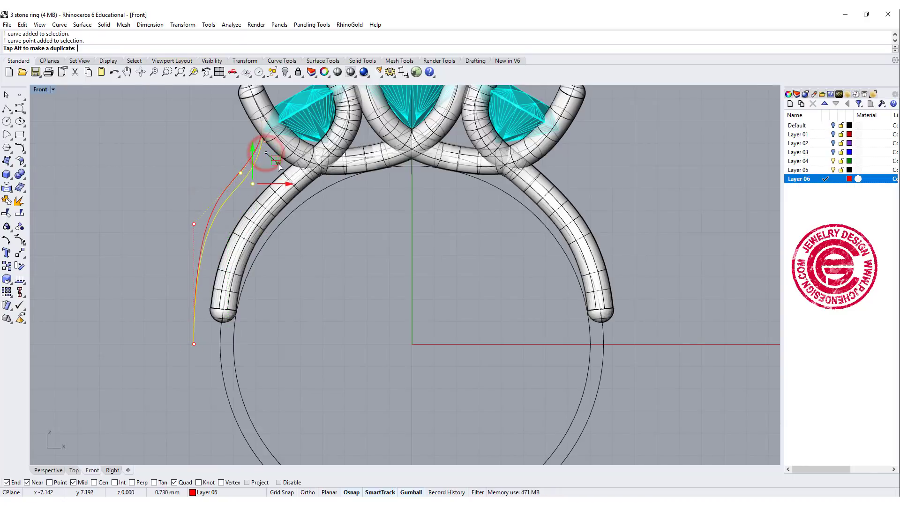
pyautogui.click(193, 223)
pyautogui.moveTo(217, 201); pyautogui.dragTo(222, 209)
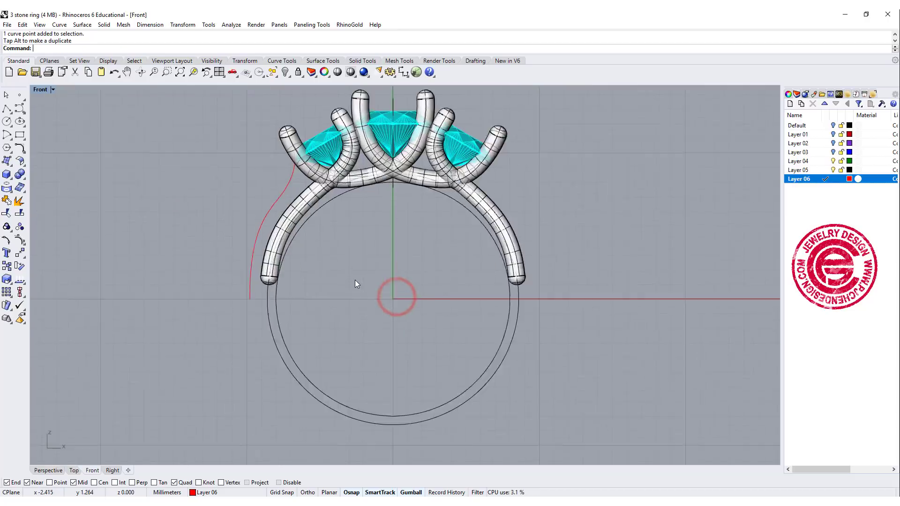
# Project the side curve onto the front construction plane, deleting the input curve.
pyautogui.scroll(2, 357, 274)
pyautogui.moveTo(359, 270); pyautogui.dragTo(346, 274, button='right')
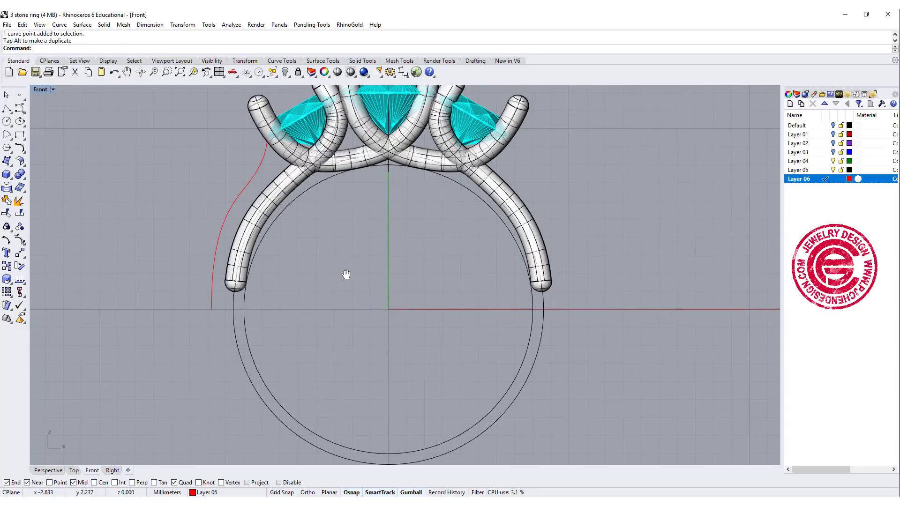
pyautogui.click(234, 198)
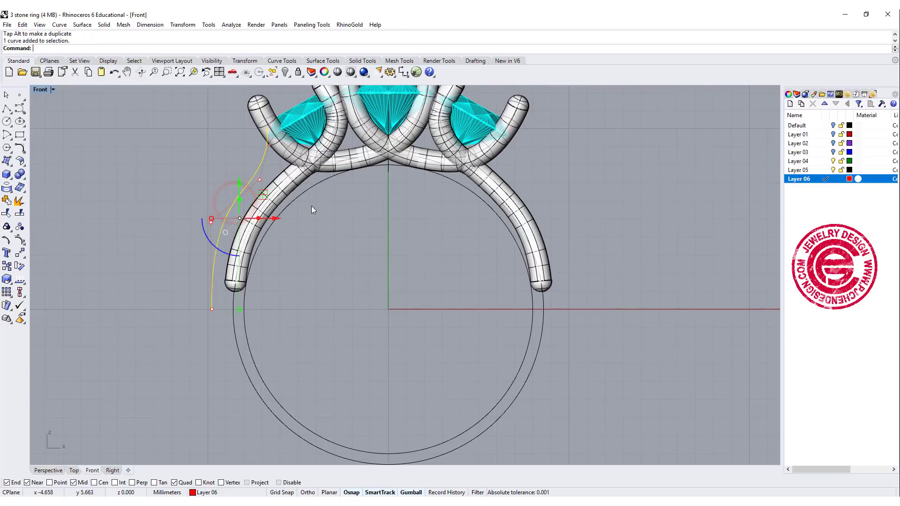
pyautogui.moveTo(326, 210); pyautogui.dragTo(356, 212, button='right')
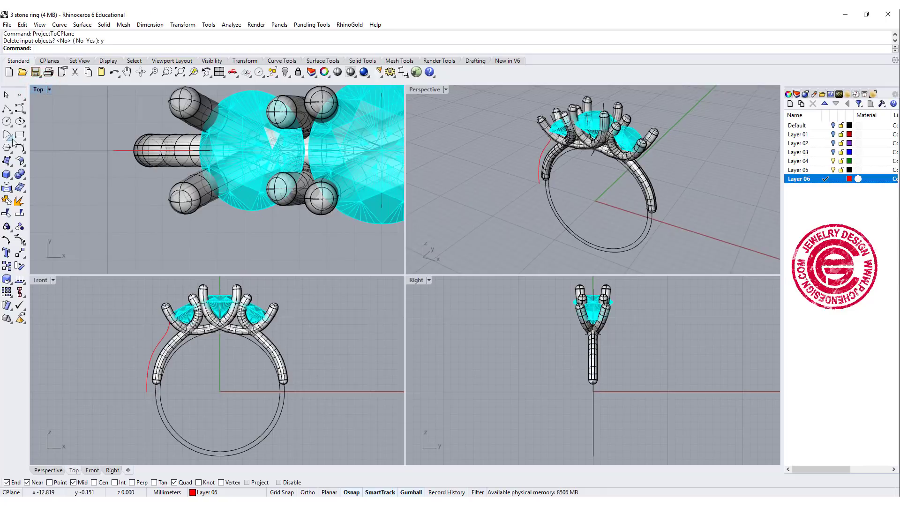
# Draw a rounded rectangle with conic corners about 1.4 mm wide in the top view, starting at the side curve's lower end.
pyautogui.click(20, 137)
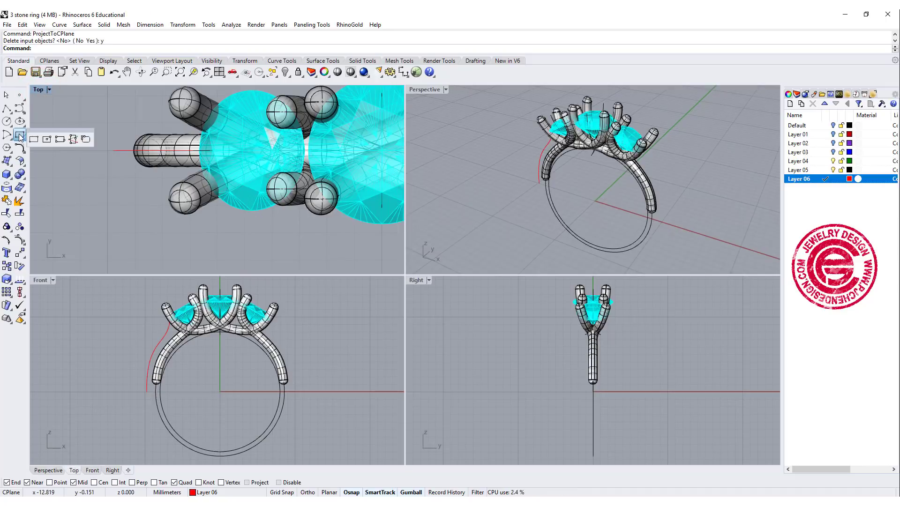
pyautogui.rightClick(86, 140)
pyautogui.click(109, 150)
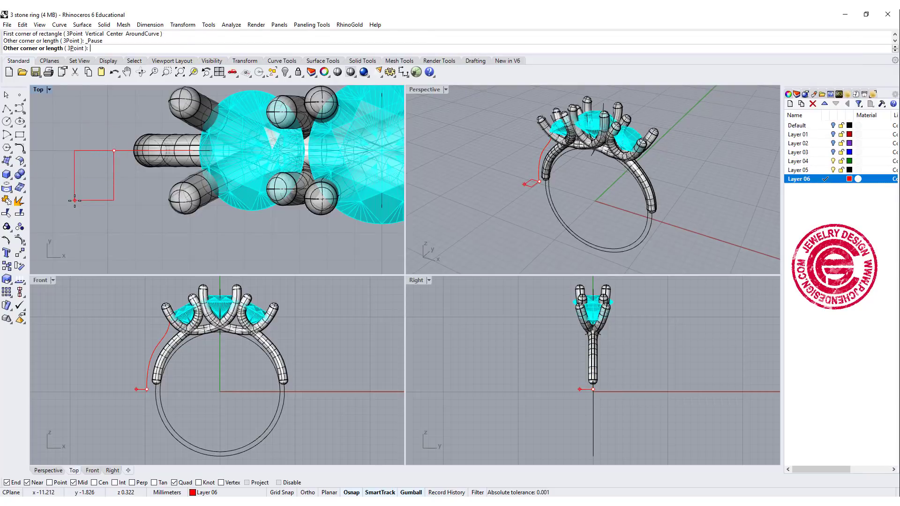
pyautogui.click(74, 200)
pyautogui.write('c')
pyautogui.press('Return')
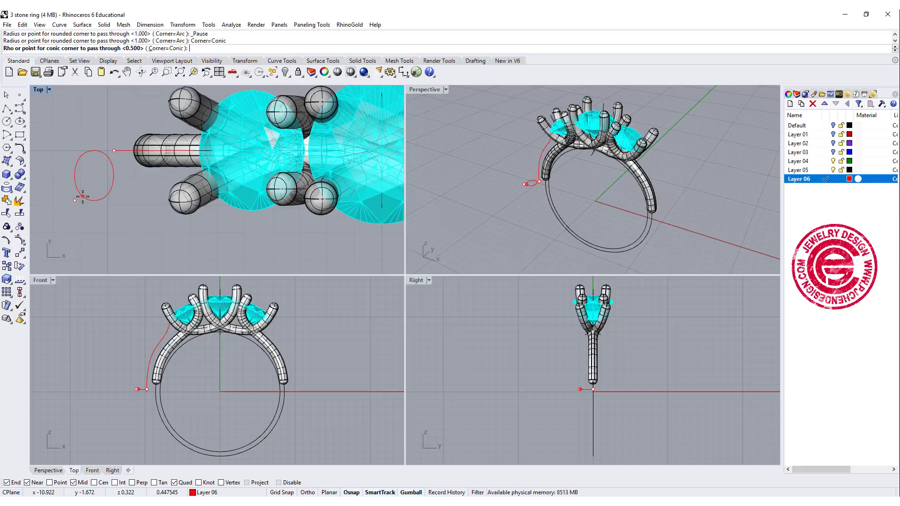
pyautogui.click(81, 197)
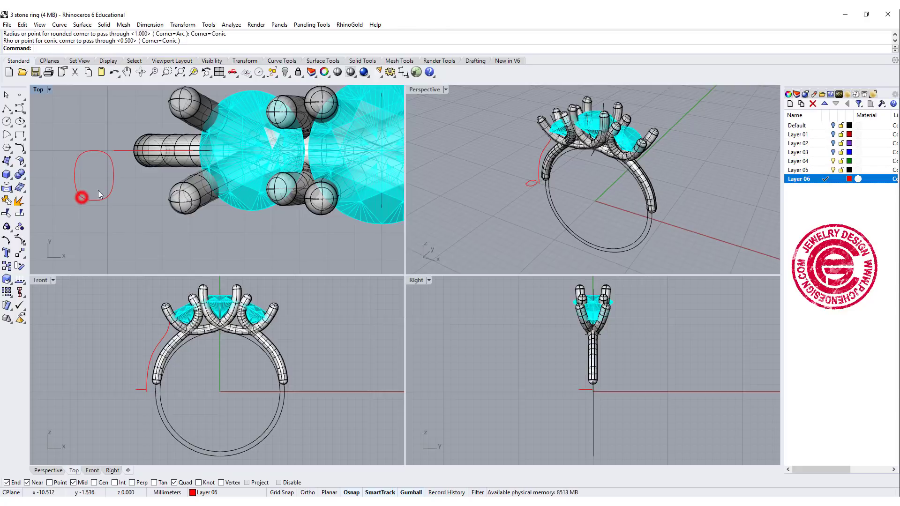
# Move the rounded rectangle from its inner-side midpoint to the left quadrant of the inner ring circle.
pyautogui.click(113, 181)
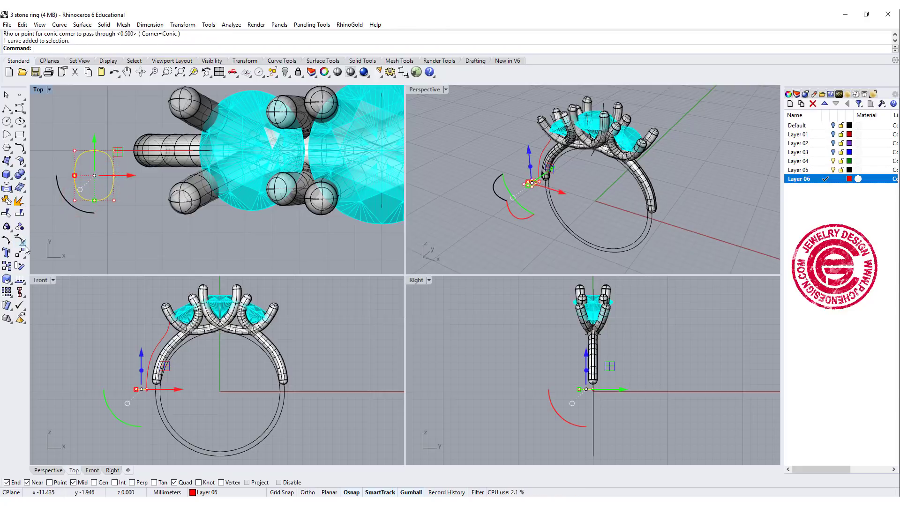
pyautogui.click(19, 252)
pyautogui.click(114, 176)
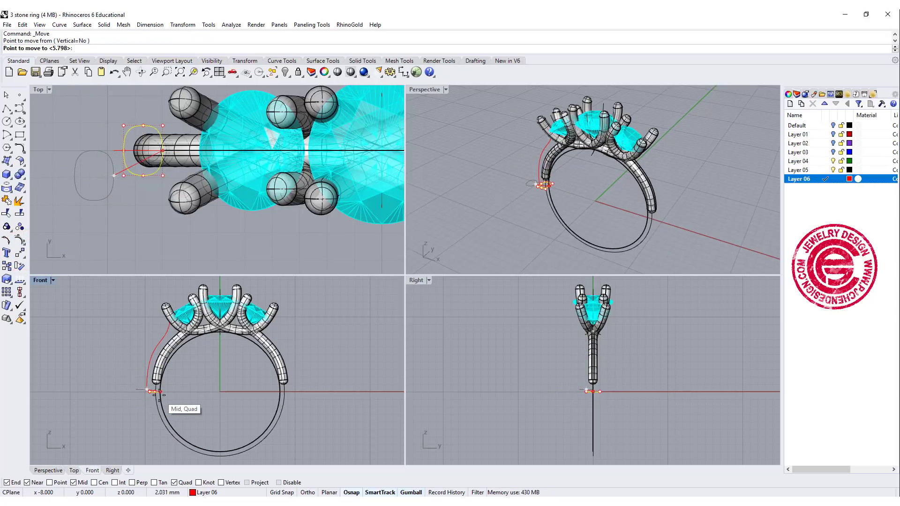
pyautogui.scroll(5, 156, 393)
pyautogui.click(159, 386)
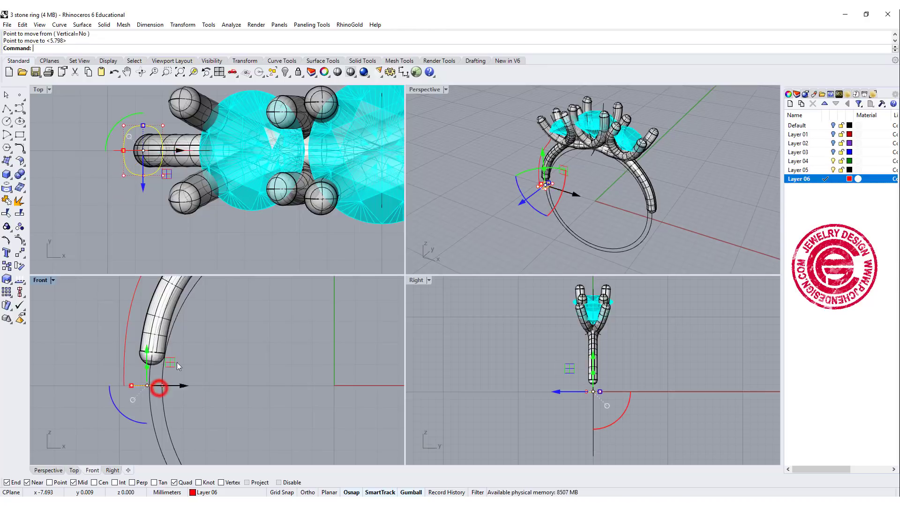
# Stretch the rounded rectangle across the ring's width, and scale it in one direction to about 1.79 mm, reaching the side curve's end.
pyautogui.click(91, 179)
pyautogui.scroll(3, 94, 176)
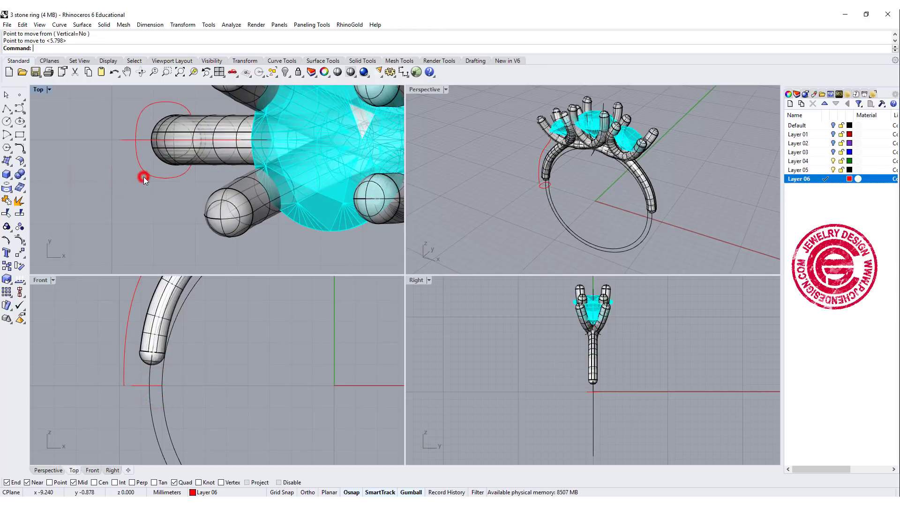
pyautogui.click(145, 177)
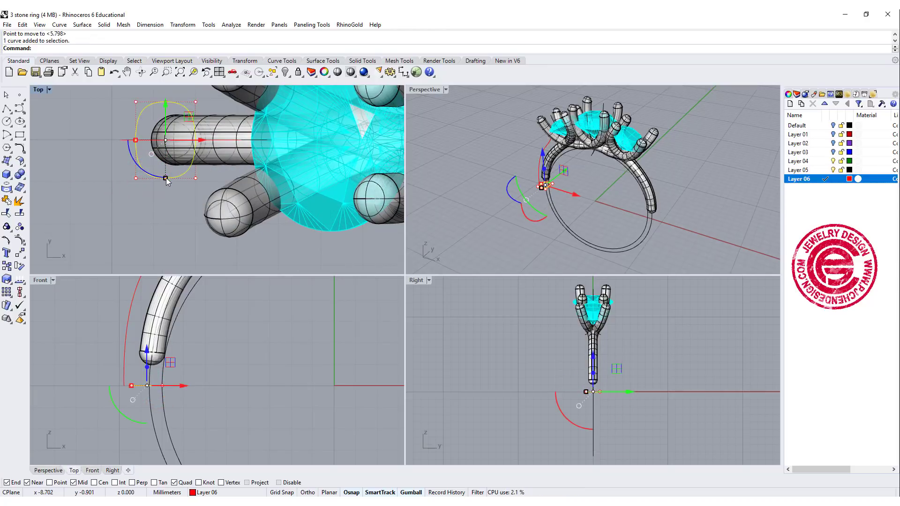
pyautogui.moveTo(165, 178); pyautogui.dragTo(165, 184)
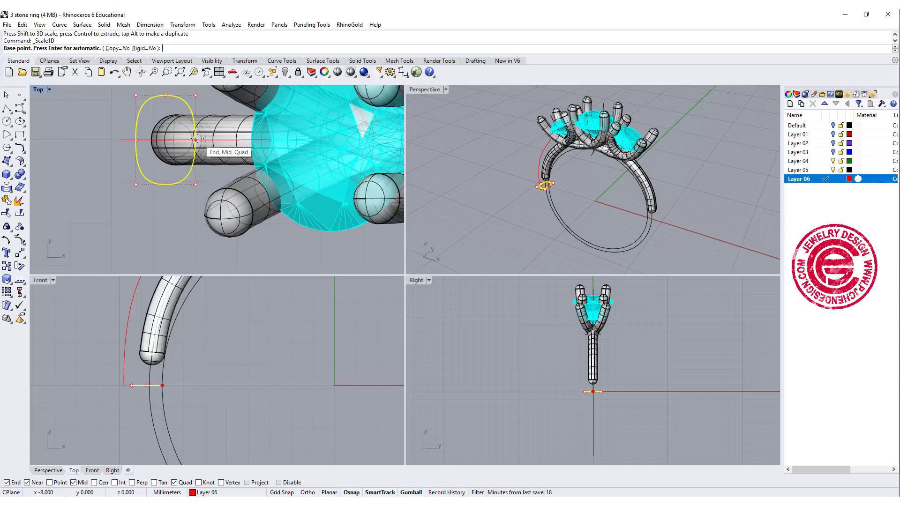
pyautogui.click(196, 140)
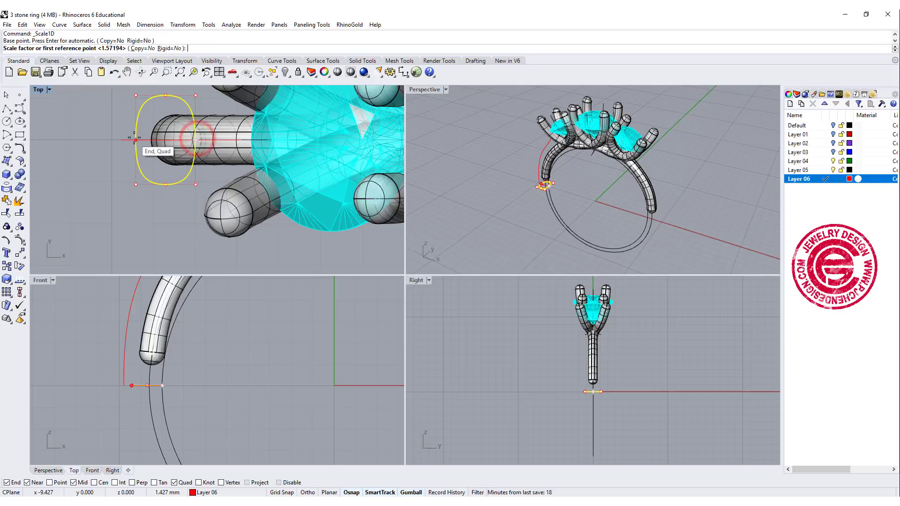
pyautogui.click(136, 140)
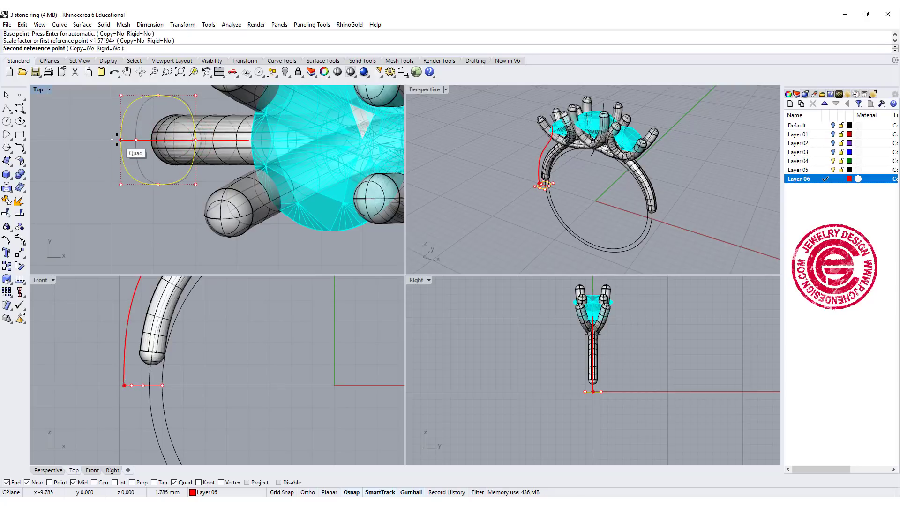
pyautogui.click(101, 176)
# Mirror a copy of the rounded rectangle profile across the vertical axis through origin 0 in the front view.
pyautogui.click(141, 386)
pyautogui.scroll(-5, 162, 371)
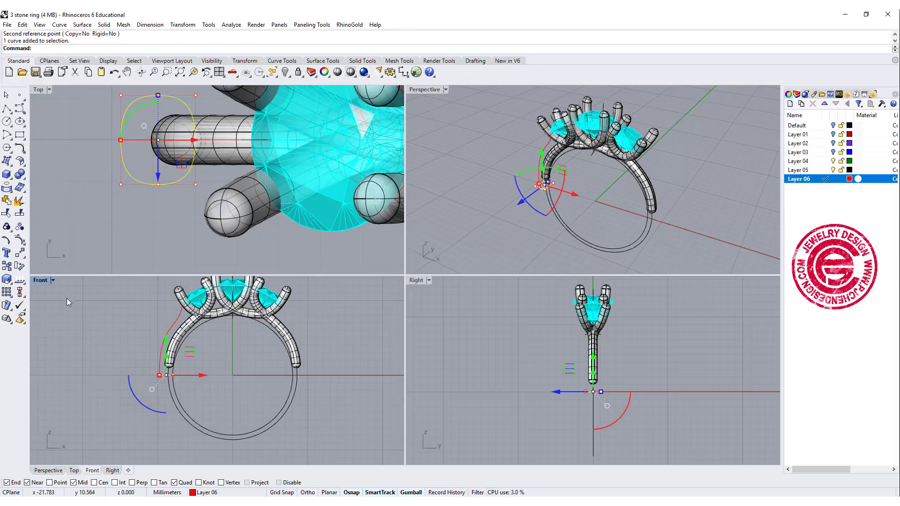
pyautogui.click(21, 255)
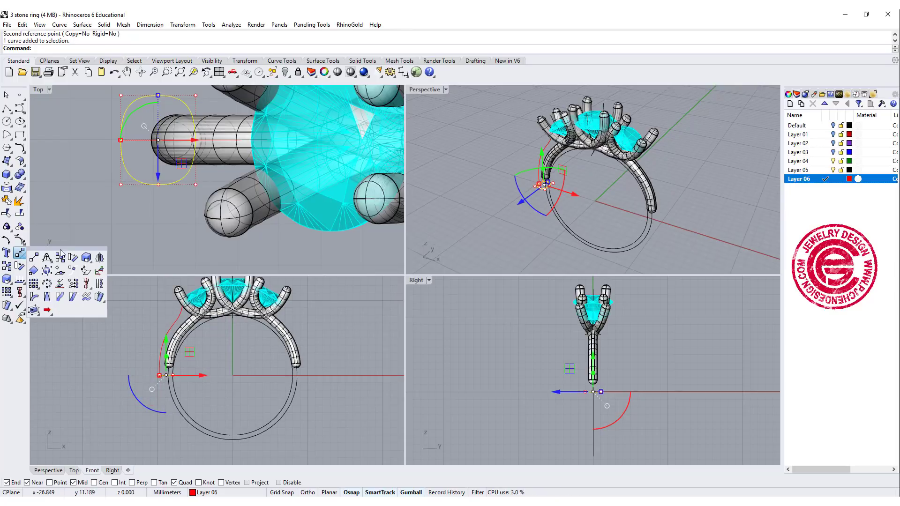
pyautogui.click(99, 257)
pyautogui.write('0')
pyautogui.press('Return')
pyautogui.click(217, 456)
# Start a Sweep 1 Rail with the inner ring circle as rail and the two rounded rectangles as cross sections.
pyautogui.click(112, 396)
pyautogui.click(83, 25)
pyautogui.click(96, 65)
pyautogui.scroll(4, 177, 381)
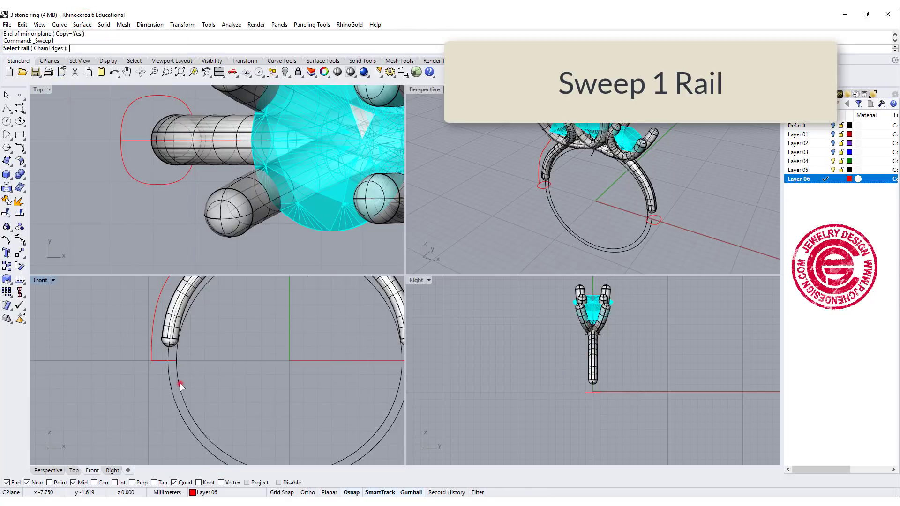
pyautogui.click(180, 383)
pyautogui.click(207, 409)
pyautogui.scroll(-4, 207, 409)
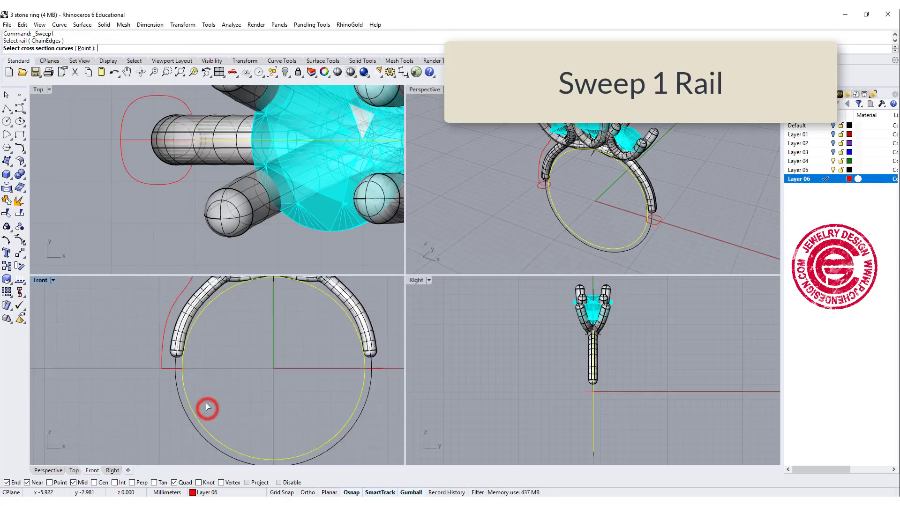
pyautogui.click(140, 361)
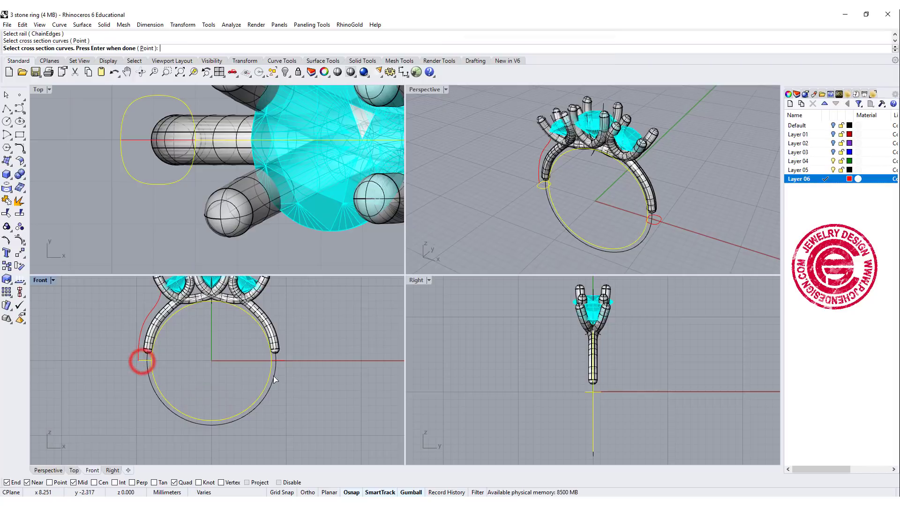
pyautogui.click(282, 362)
pyautogui.press('Return')
# Align the seam points of both profiles to the inner circle's quadrants and create the lower shank sweep with Freeform frame style.
pyautogui.click(539, 188)
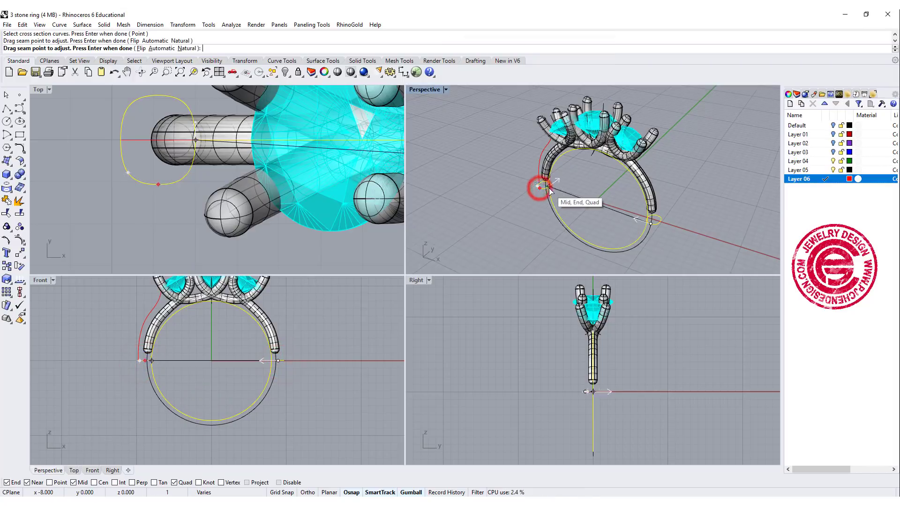
pyautogui.click(549, 187)
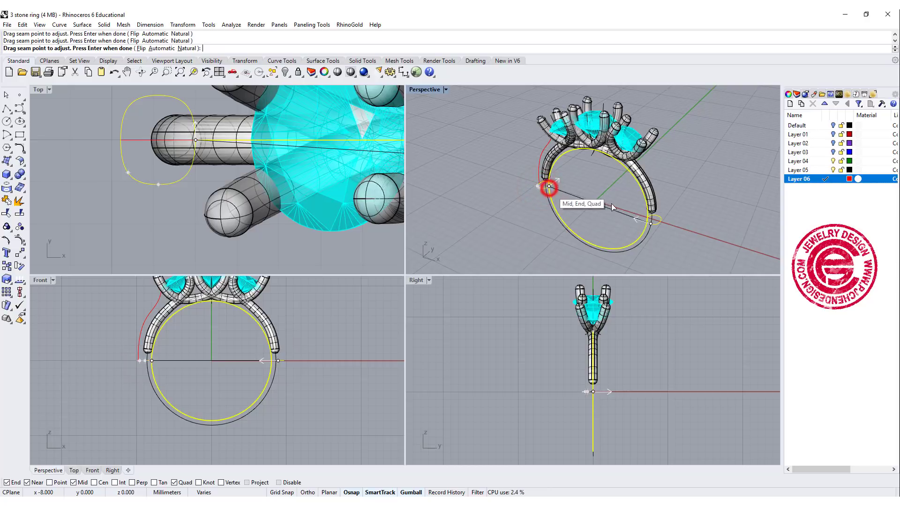
pyautogui.click(648, 224)
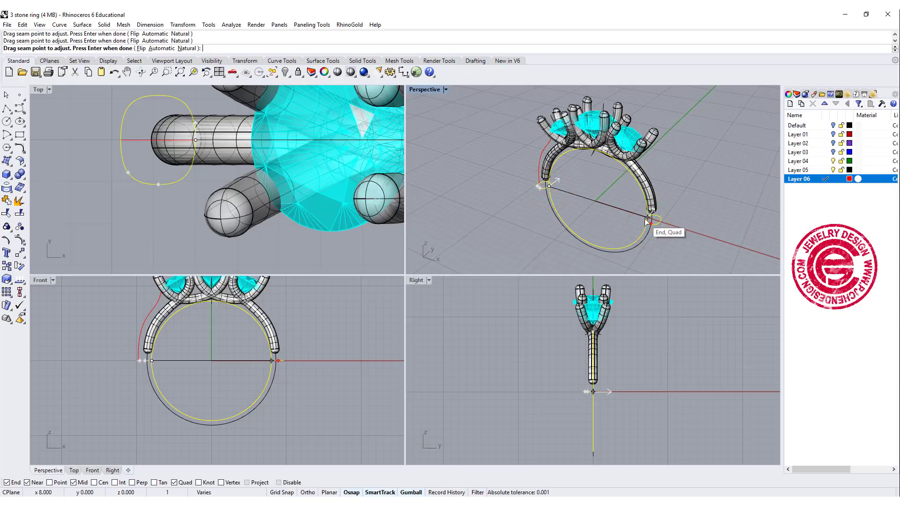
pyautogui.click(648, 217)
pyautogui.press('Return')
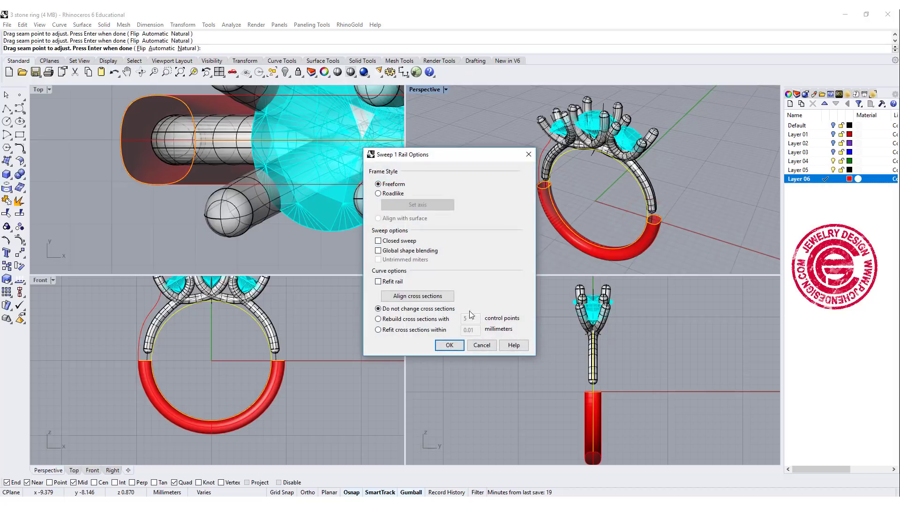
pyautogui.click(449, 345)
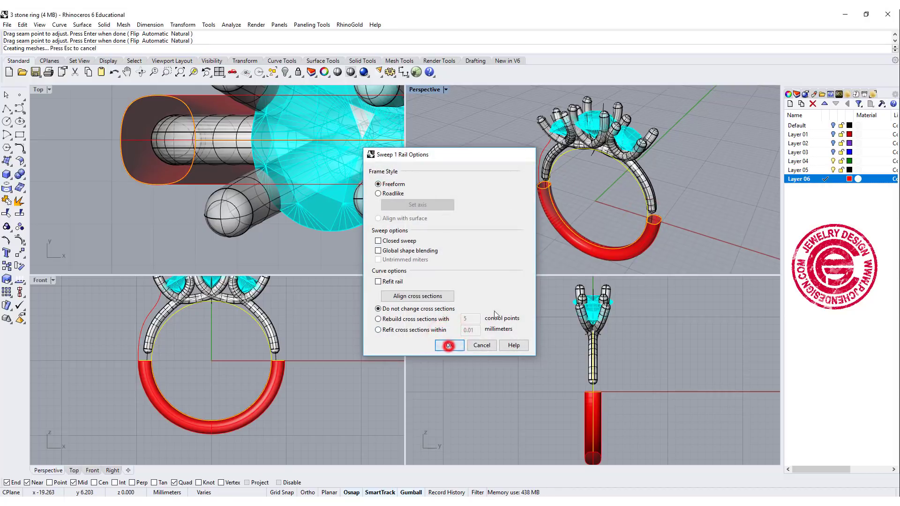
# Copy the left rounded rectangle profile to the side curve's upper end in the front view and tilt it to match the curve.
pyautogui.moveTo(657, 190); pyautogui.dragTo(597, 165, button='right')
pyautogui.scroll(-6, 614, 200)
pyautogui.moveTo(594, 198); pyautogui.dragTo(609, 239, button='right')
pyautogui.doubleClick(39, 280)
pyautogui.click(285, 309)
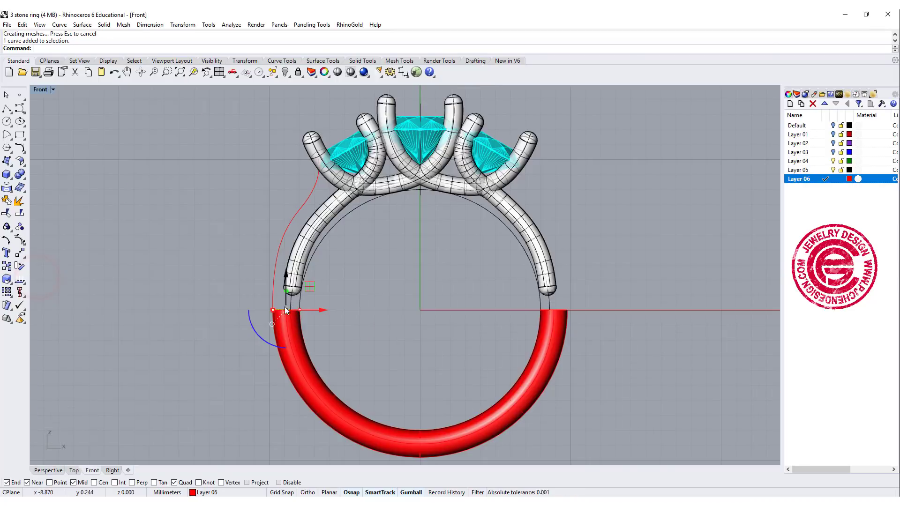
pyautogui.click(210, 266)
pyautogui.moveTo(193, 251); pyautogui.dragTo(341, 325)
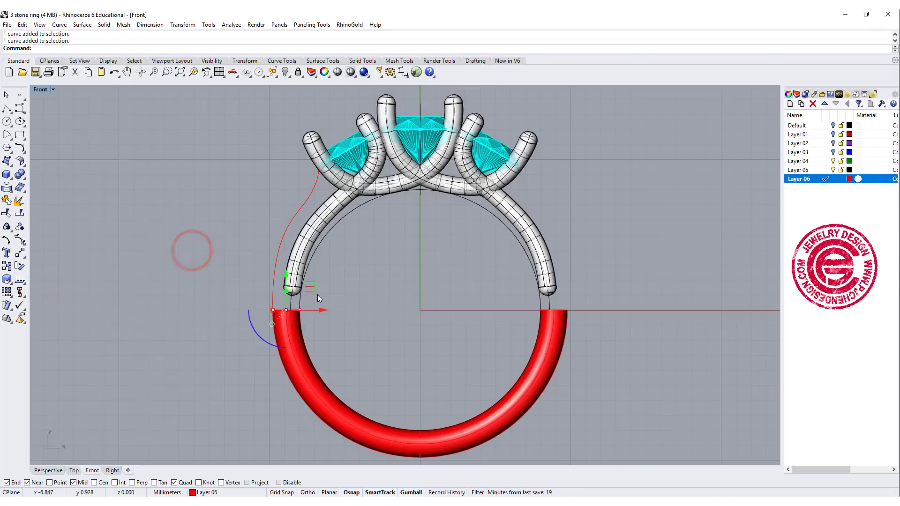
pyautogui.moveTo(360, 284); pyautogui.dragTo(426, 329, button='right')
pyautogui.moveTo(384, 346); pyautogui.dragTo(382, 205)
pyautogui.scroll(4, 368, 222)
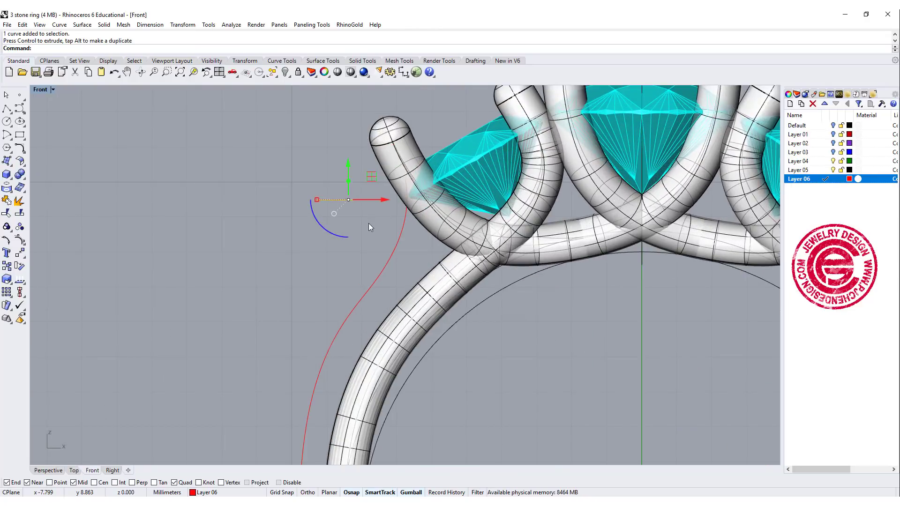
pyautogui.moveTo(337, 236)
pyautogui.mouseDown()
pyautogui.moveTo(348, 259)
pyautogui.moveTo(348, 240)
pyautogui.mouseUp()
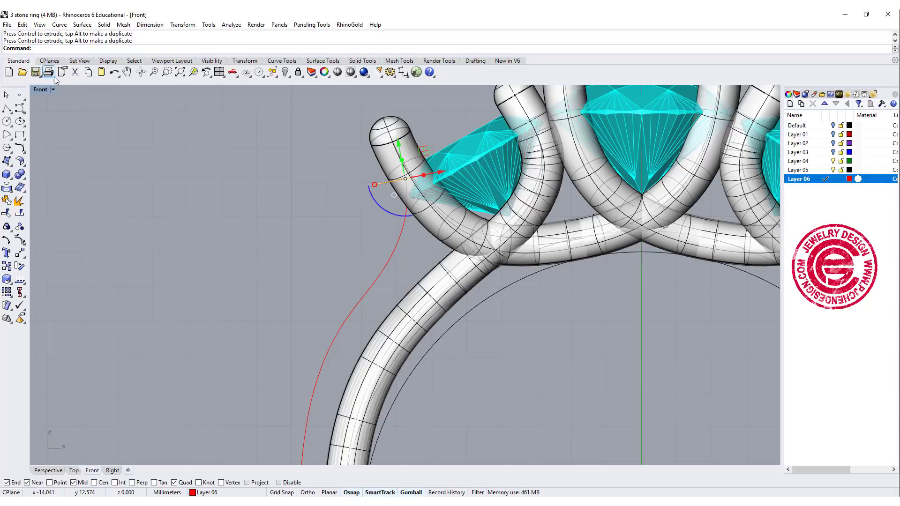
# Adjust the copied profile's proportions in the top view, making it slightly wider across the ring and narrower along its length.
pyautogui.doubleClick(46, 90)
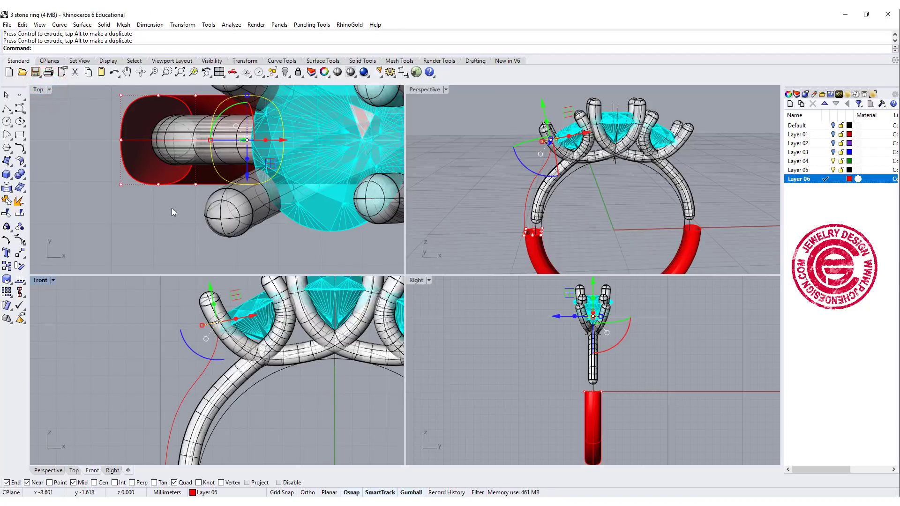
pyautogui.moveTo(254, 137); pyautogui.dragTo(254, 168, button='right')
pyautogui.moveTo(250, 127); pyautogui.dragTo(255, 111)
pyautogui.moveTo(207, 177); pyautogui.dragTo(234, 193)
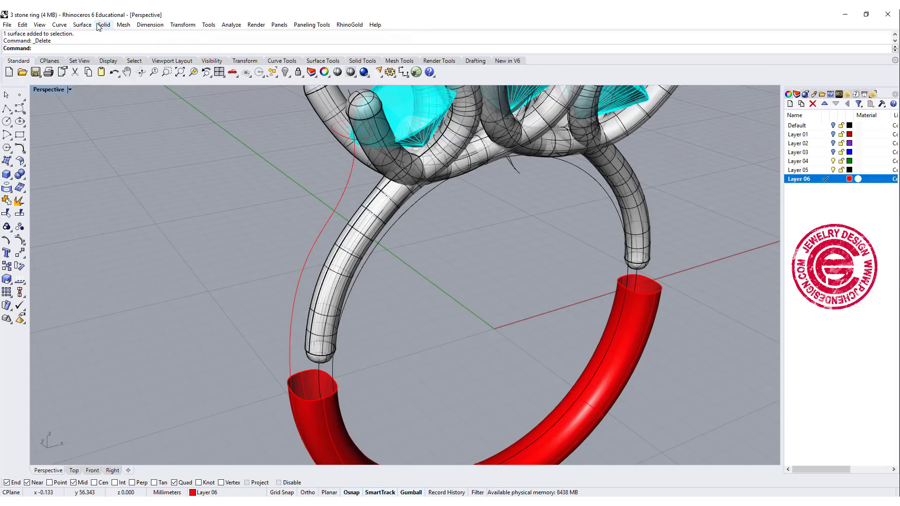
# Start a Sweep 1 Rail with the left side curve as rail and the upper and lower rounded rectangles as cross sections.
pyautogui.click(82, 25)
pyautogui.click(112, 52)
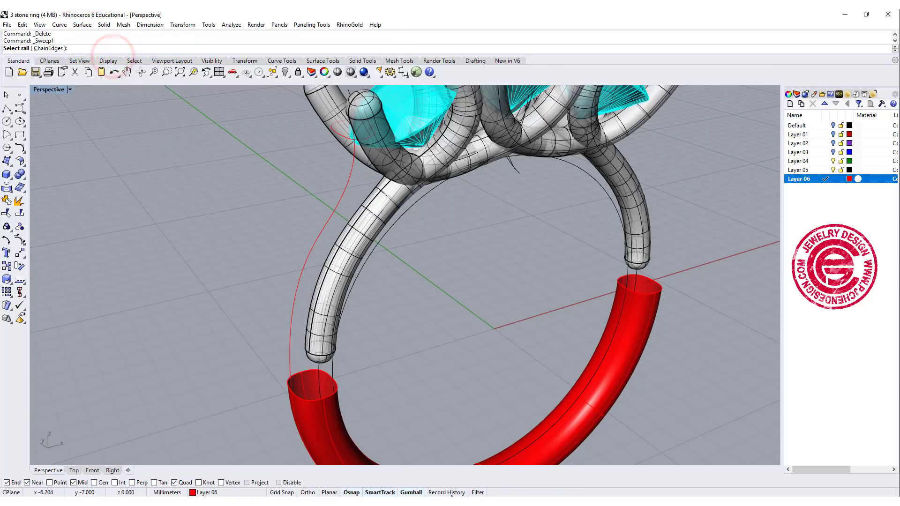
pyautogui.click(342, 191)
pyautogui.click(342, 138)
pyautogui.click(322, 396)
pyautogui.click(357, 423)
pyautogui.press('Return')
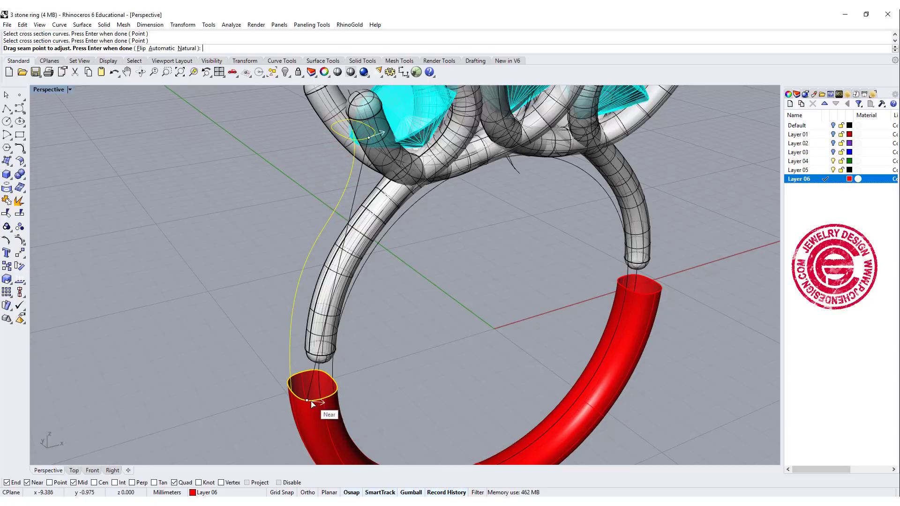
# Align the seam points of both cross sections on their inner sides and create the left shoulder sweep with Freeform frame style.
pyautogui.moveTo(337, 391); pyautogui.dragTo(332, 379)
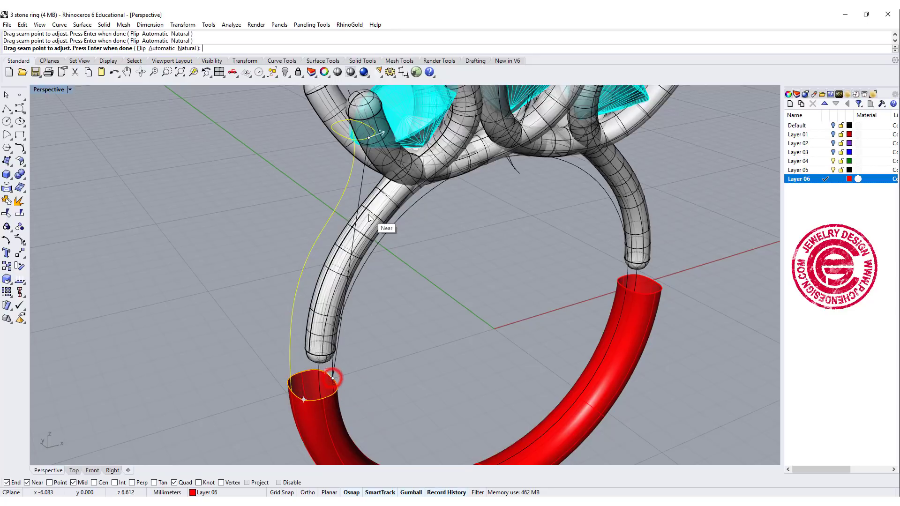
pyautogui.moveTo(369, 137); pyautogui.dragTo(359, 137)
pyautogui.press('Return')
pyautogui.click(448, 344)
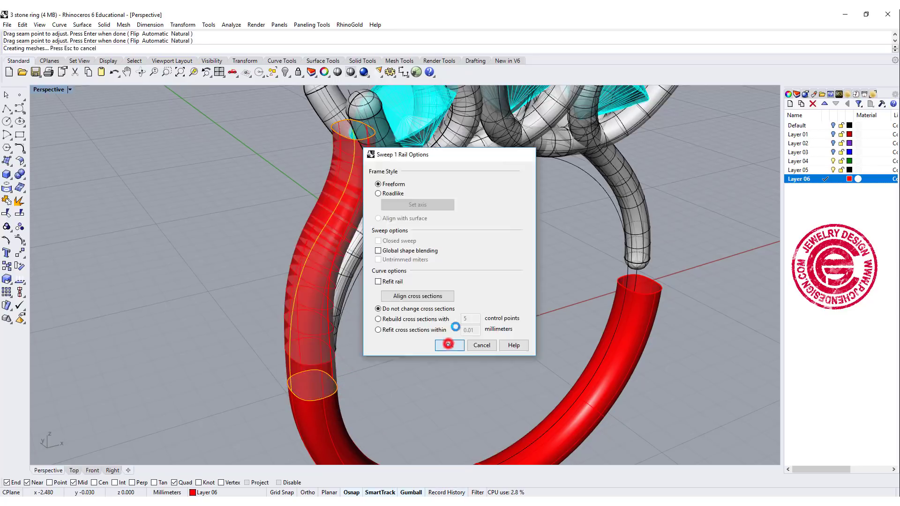
# Reshape the left shoulder by moving the side curve's lower middle control point inward and down and lowering the upper one.
pyautogui.moveTo(475, 307); pyautogui.dragTo(441, 242, button='right')
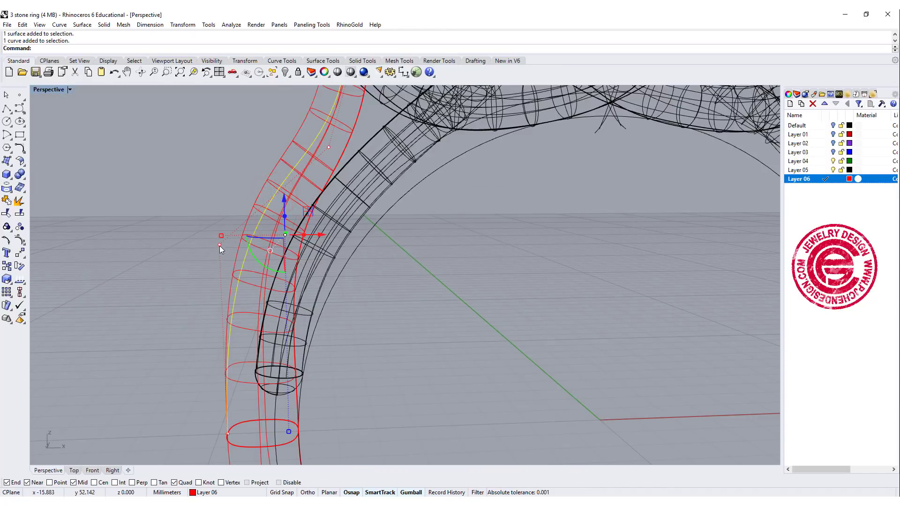
pyautogui.click(219, 242)
pyautogui.moveTo(257, 244); pyautogui.dragTo(266, 246)
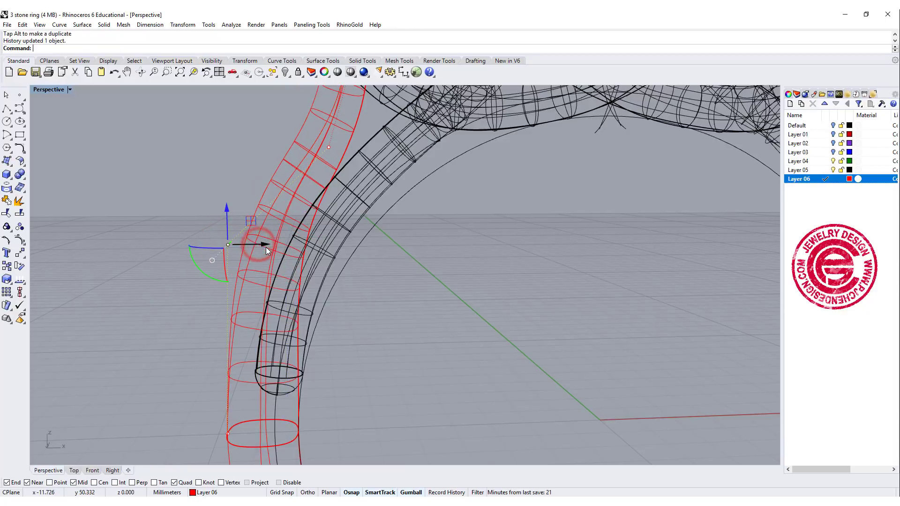
pyautogui.moveTo(233, 209); pyautogui.dragTo(235, 213)
pyautogui.click(328, 148)
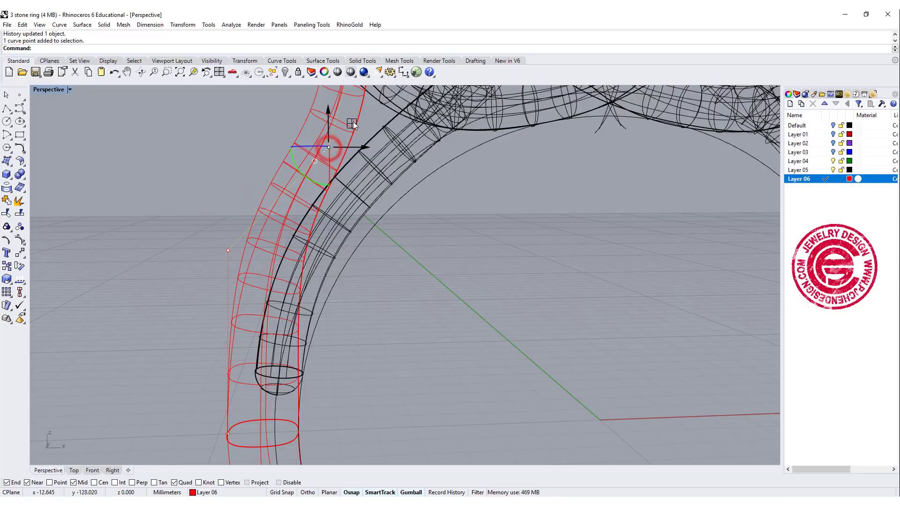
pyautogui.moveTo(328, 110); pyautogui.dragTo(328, 126)
pyautogui.scroll(-6, 352, 168)
pyautogui.moveTo(376, 216); pyautogui.dragTo(461, 187, button='right')
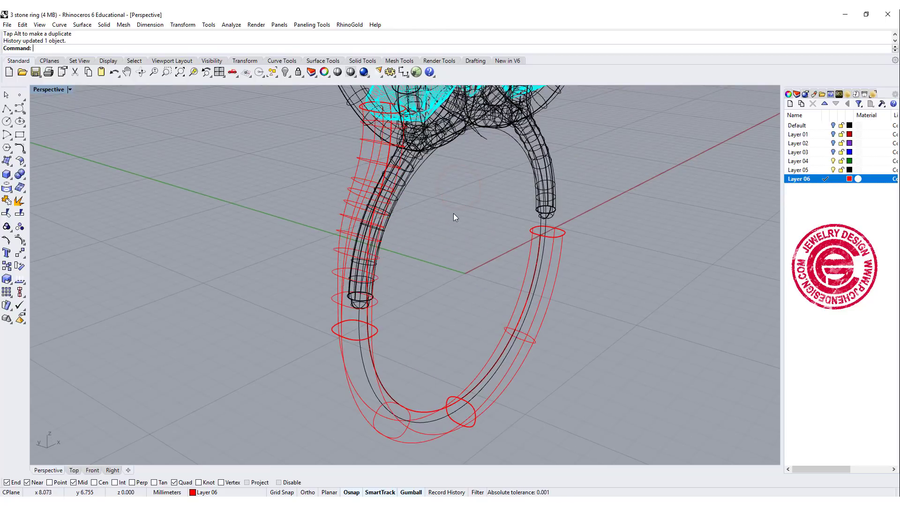
# Cap both open ends of the left shoulder sweep with the Cap command.
pyautogui.scroll(4, 398, 187)
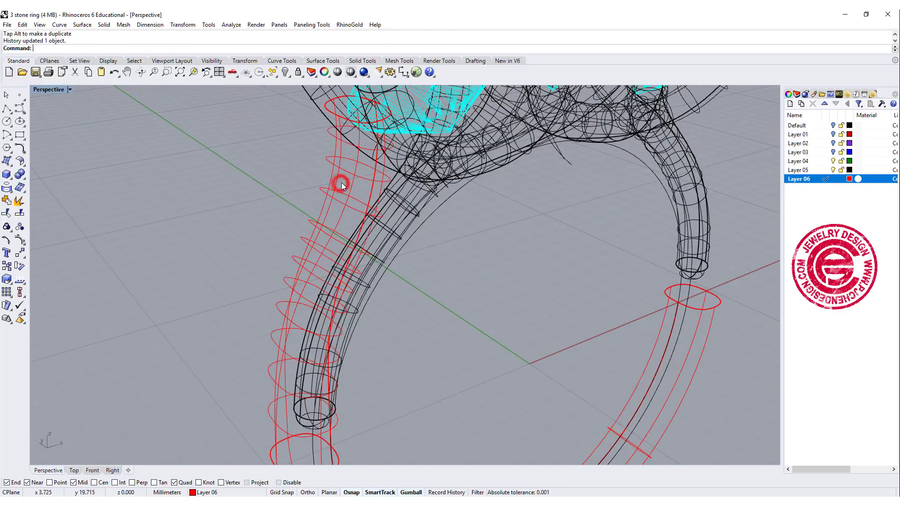
pyautogui.click(343, 184)
pyautogui.write('Cap')
pyautogui.press('Return')
# Fillet the top end edge of the capped left shoulder with Fillet Edge.
pyautogui.scroll(5, 234, 116)
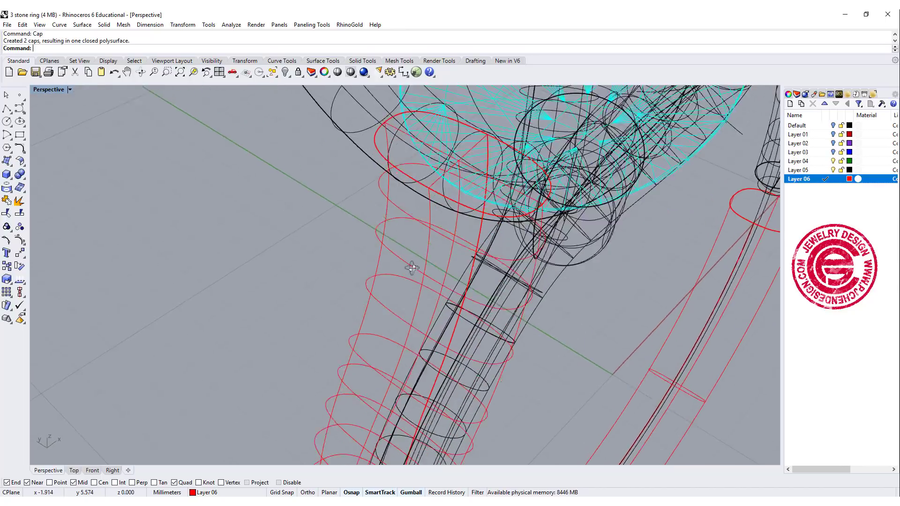
pyautogui.keyDown('shift'); pyautogui.moveTo(409, 268); pyautogui.dragTo(353, 279, button='right'); pyautogui.keyUp('shift')
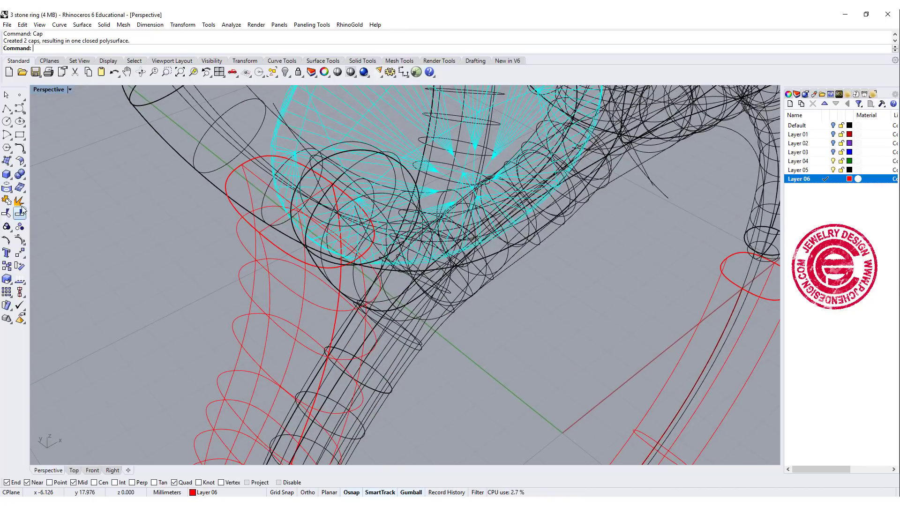
pyautogui.click(22, 178)
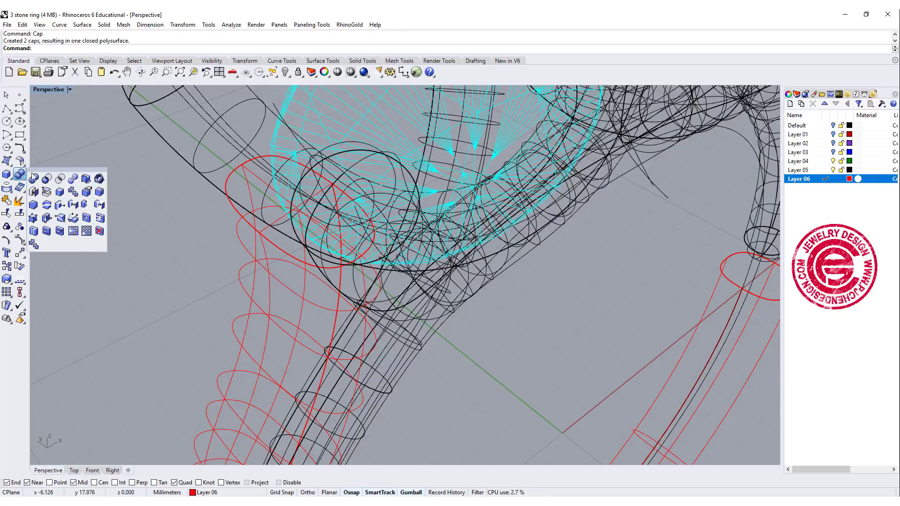
pyautogui.click(100, 193)
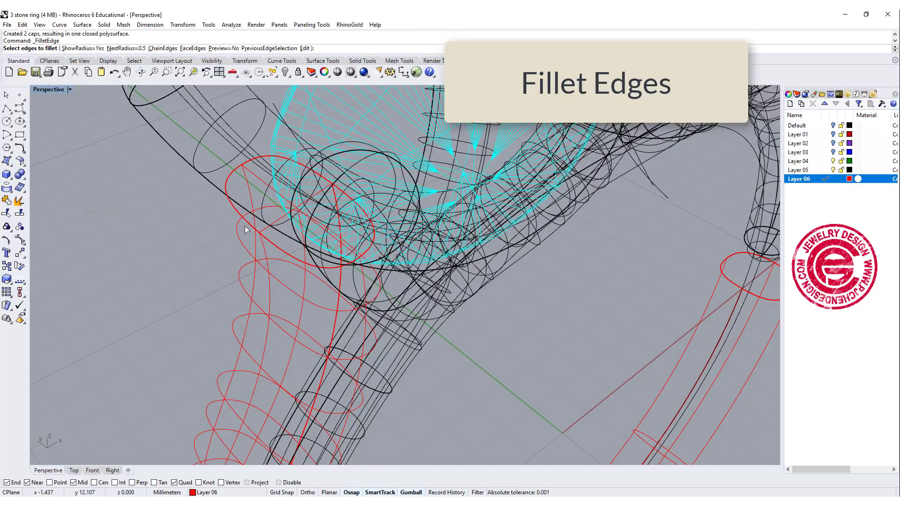
pyautogui.press('Return')
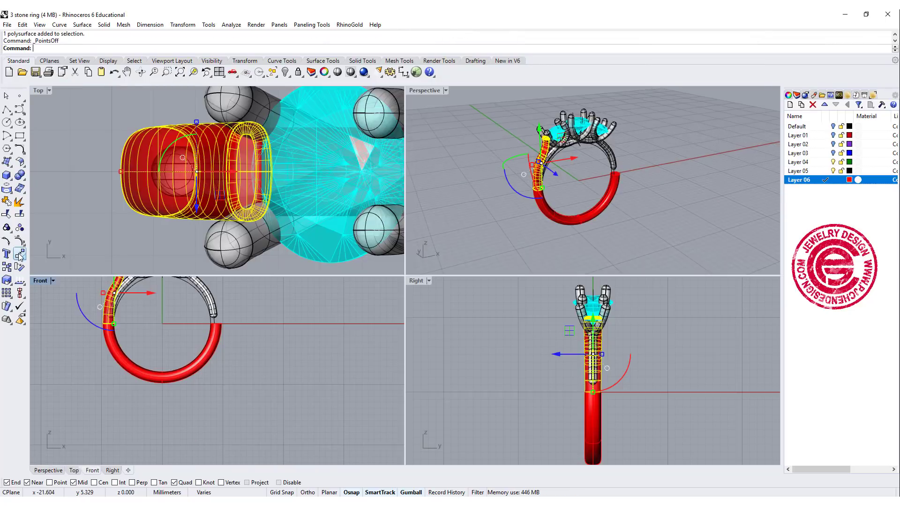
# Mirror a copy of the left shoulder to the other side across the vertical axis through origin 0 in the front view.
pyautogui.click(19, 253)
pyautogui.click(99, 272)
pyautogui.write('0')
pyautogui.press('Return')
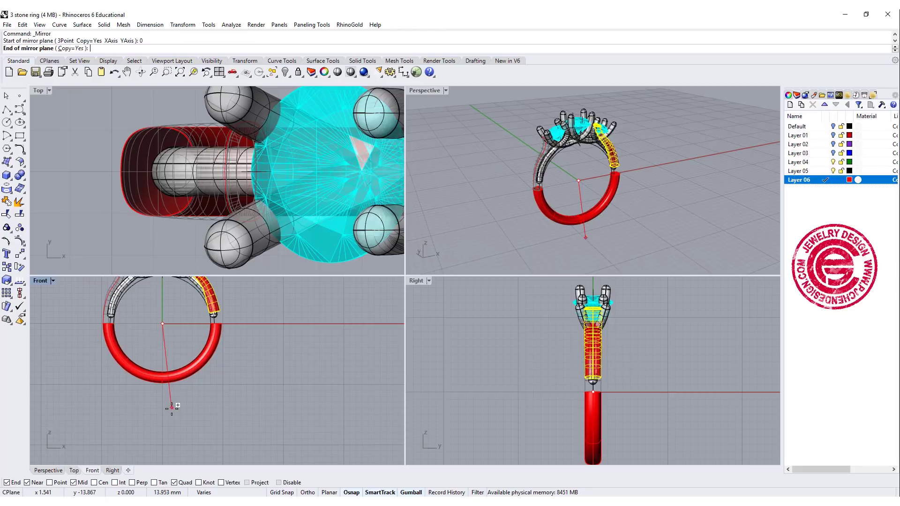
pyautogui.keyDown('shift'); pyautogui.click(167, 413); pyautogui.keyUp('shift')
pyautogui.press('Escape')
pyautogui.scroll(12, 581, 155)
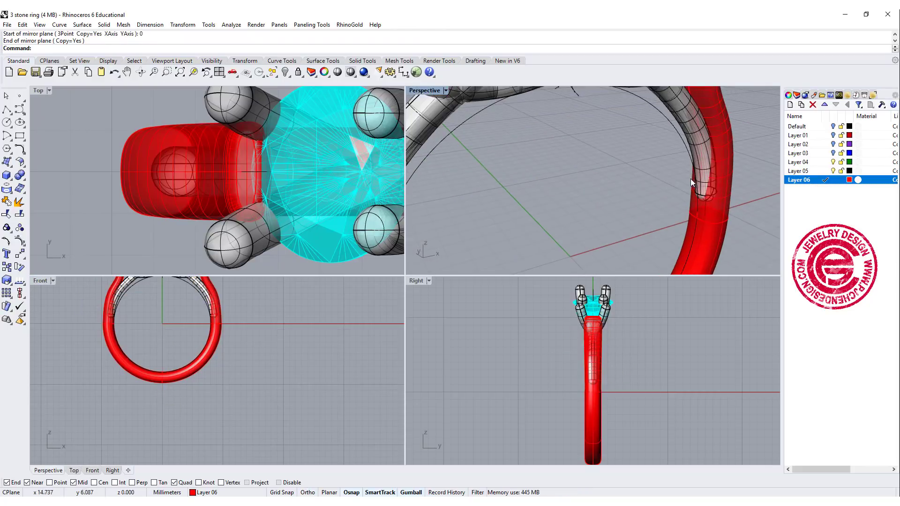
pyautogui.moveTo(684, 200); pyautogui.dragTo(660, 198, button='right')
pyautogui.scroll(-7, 566, 184)
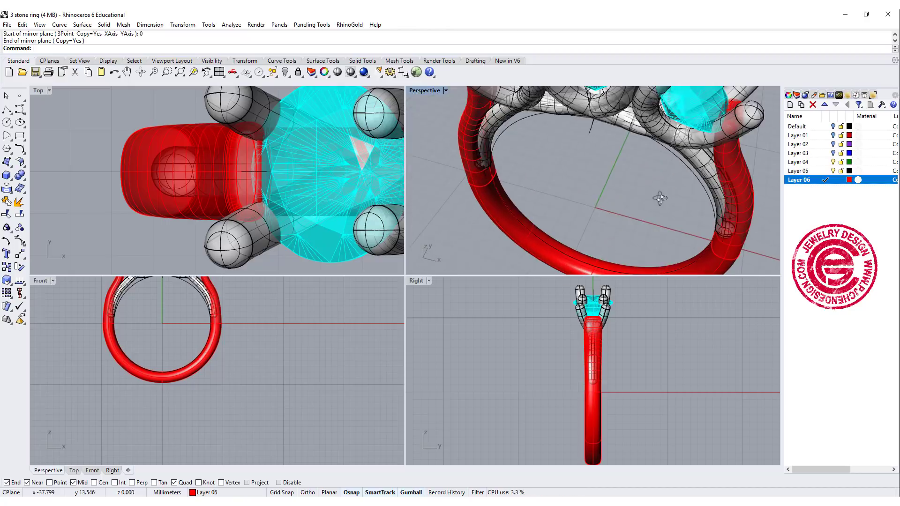
# Hide Layer 04 with the stones so that the bare prong structure can be checked for production.
pyautogui.doubleClick(426, 91)
pyautogui.scroll(-8, 419, 132)
pyautogui.keyDown('shift'); pyautogui.moveTo(416, 142); pyautogui.dragTo(347, 234, button='right'); pyautogui.keyUp('shift')
pyautogui.scroll(6, 347, 235)
pyautogui.moveTo(351, 173); pyautogui.dragTo(387, 192, button='right')
pyautogui.scroll(3, 391, 136)
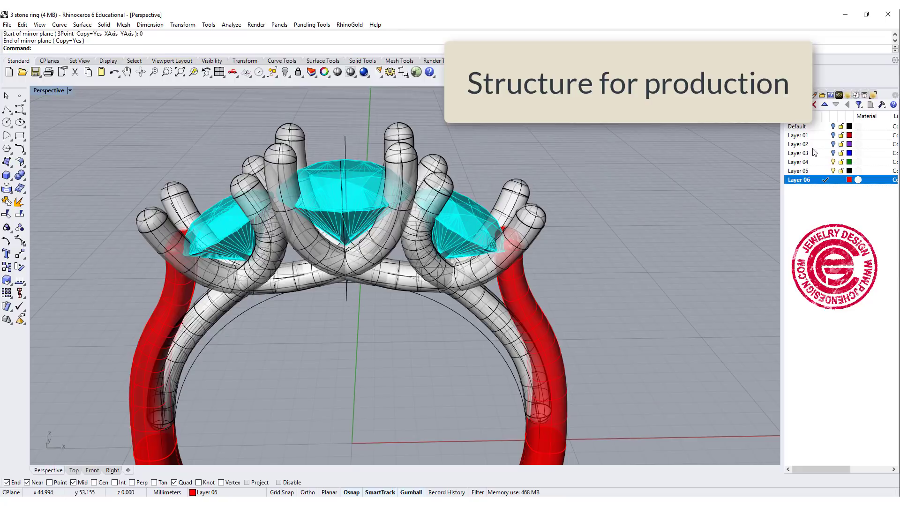
pyautogui.click(832, 163)
pyautogui.moveTo(482, 151); pyautogui.dragTo(488, 218, button='right')
pyautogui.scroll(5, 429, 230)
pyautogui.moveTo(396, 251)
pyautogui.mouseDown(button='right')
pyautogui.moveTo(387, 200)
pyautogui.moveTo(376, 247)
pyautogui.mouseUp(button='right')
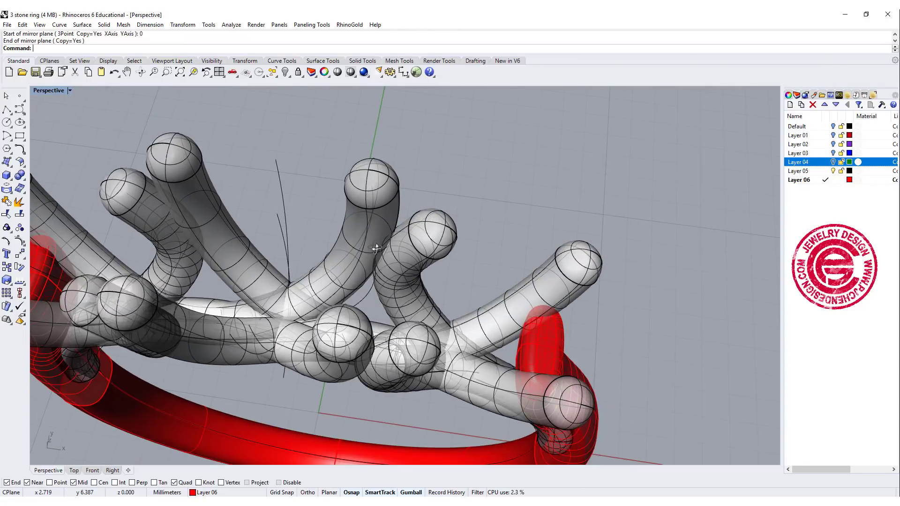
# Examine the neighbouring prongs between the center and side stone settings for missing structural connections.
pyautogui.click(379, 193)
pyautogui.click(434, 238)
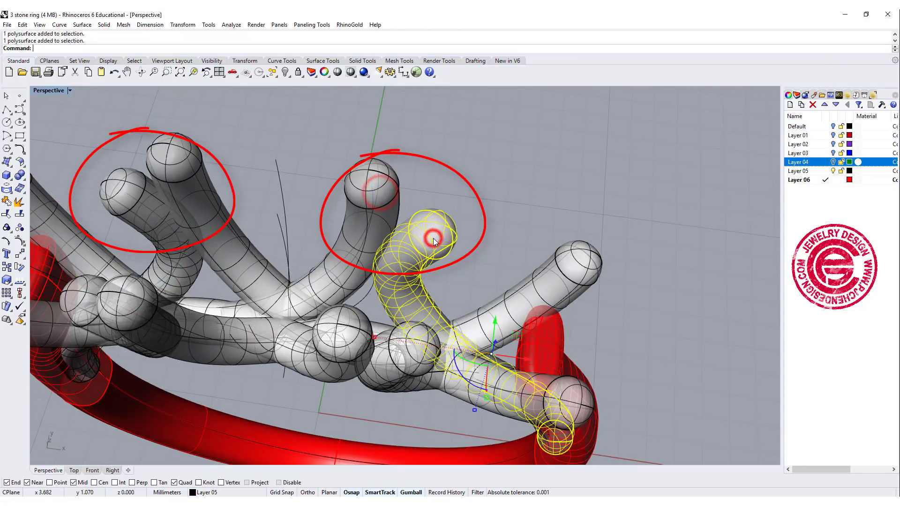
pyautogui.click(547, 252)
pyautogui.click(181, 177)
pyautogui.click(122, 176)
pyautogui.scroll(-5, 235, 224)
pyautogui.moveTo(236, 223); pyautogui.dragTo(256, 226, button='right')
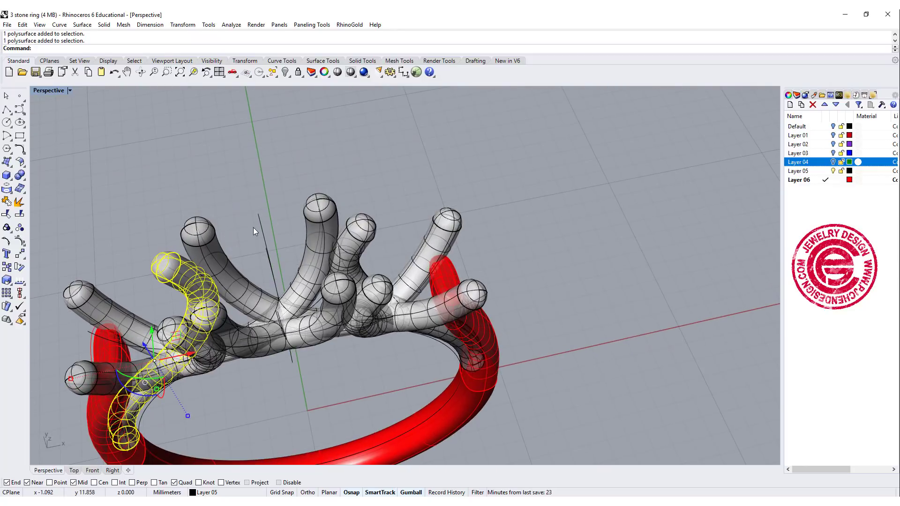
# Examine how the outer prongs meet the shoulder and inspect the whole prong structure from above.
pyautogui.scroll(3, 258, 230)
pyautogui.moveTo(576, 296); pyautogui.dragTo(460, 267, button='right')
pyautogui.click(443, 257)
pyautogui.click(401, 314)
pyautogui.click(436, 343)
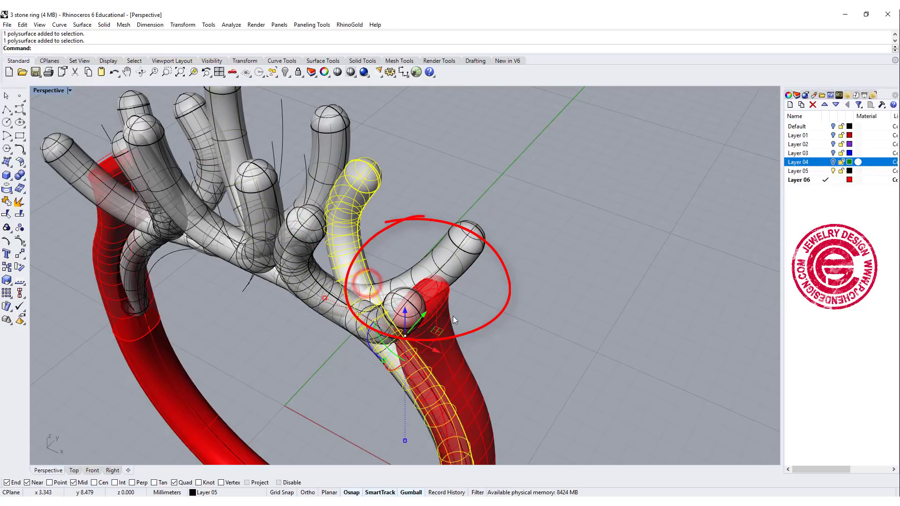
pyautogui.click(514, 317)
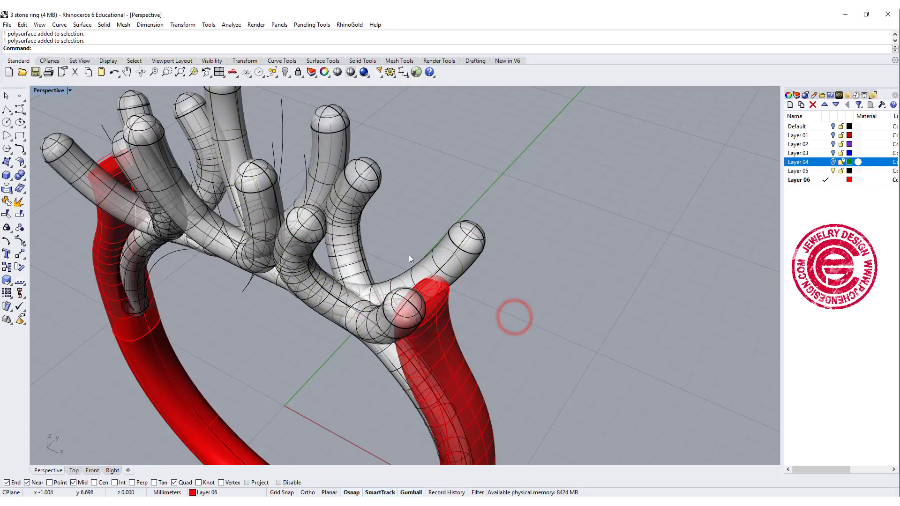
pyautogui.moveTo(461, 204); pyautogui.dragTo(439, 234, button='right')
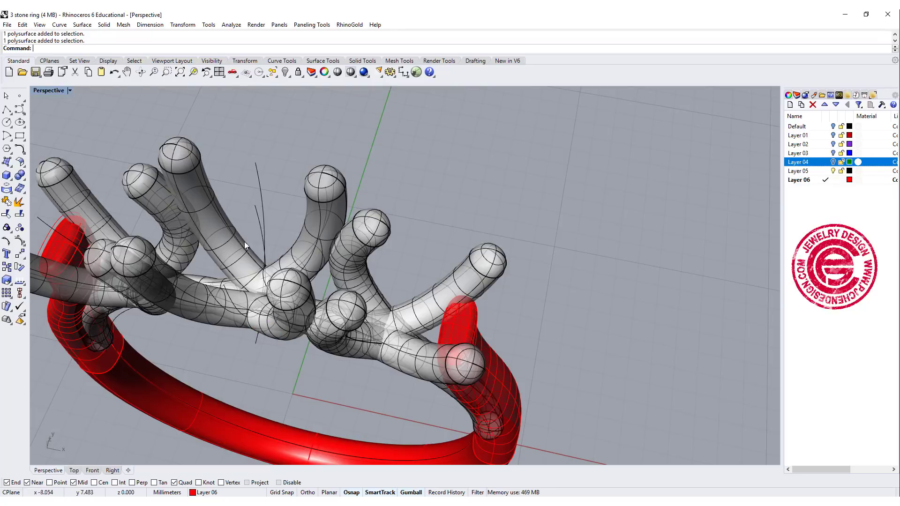
pyautogui.moveTo(298, 244); pyautogui.dragTo(322, 251, button='right')
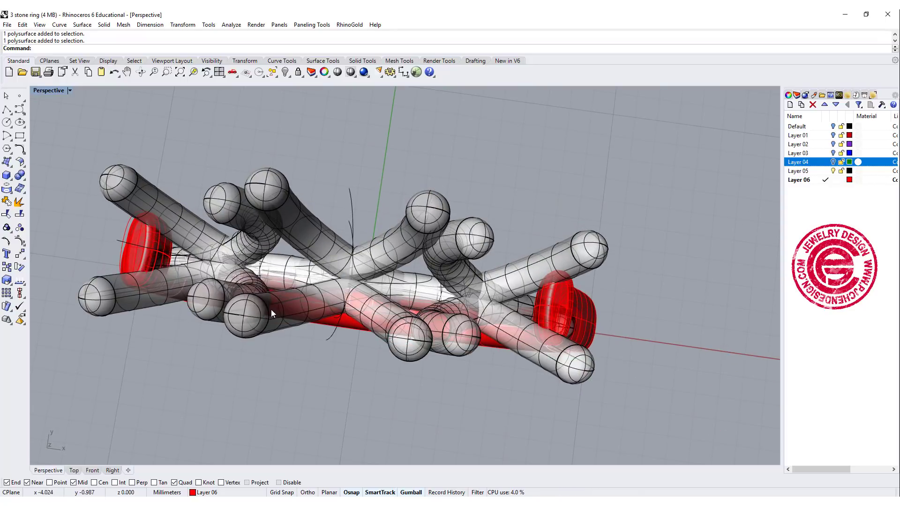
pyautogui.moveTo(262, 291); pyautogui.dragTo(344, 247, button='right')
# In the top view, draw a three-point arc joining the center stone's two right-hand prongs, bowed toward the right side stone.
pyautogui.doubleClick(43, 90)
pyautogui.doubleClick(42, 90)
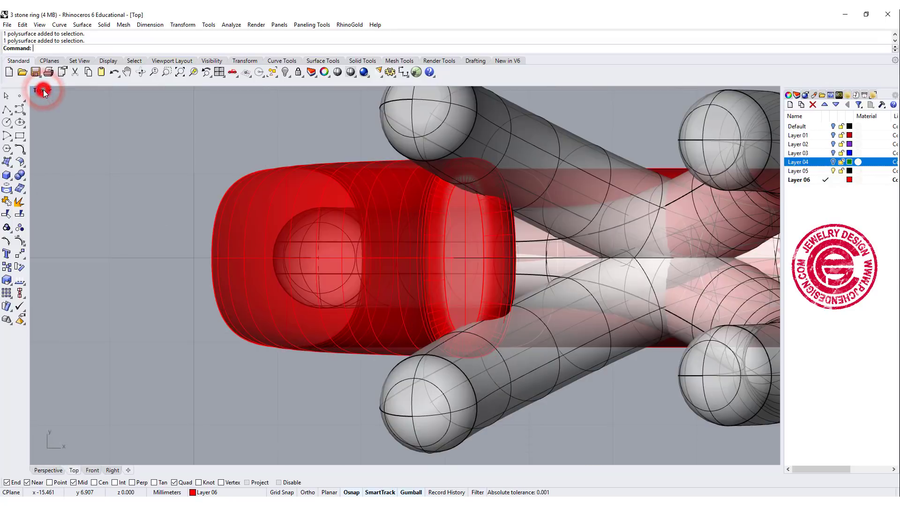
pyautogui.scroll(-8, 515, 223)
pyautogui.moveTo(560, 231); pyautogui.dragTo(223, 207, button='right')
pyautogui.scroll(6, 579, 183)
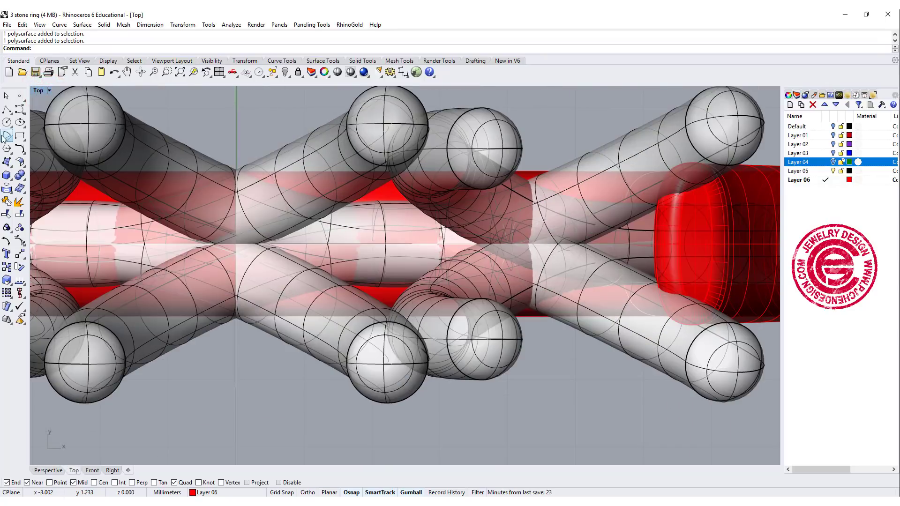
pyautogui.click(5, 139)
pyautogui.click(34, 141)
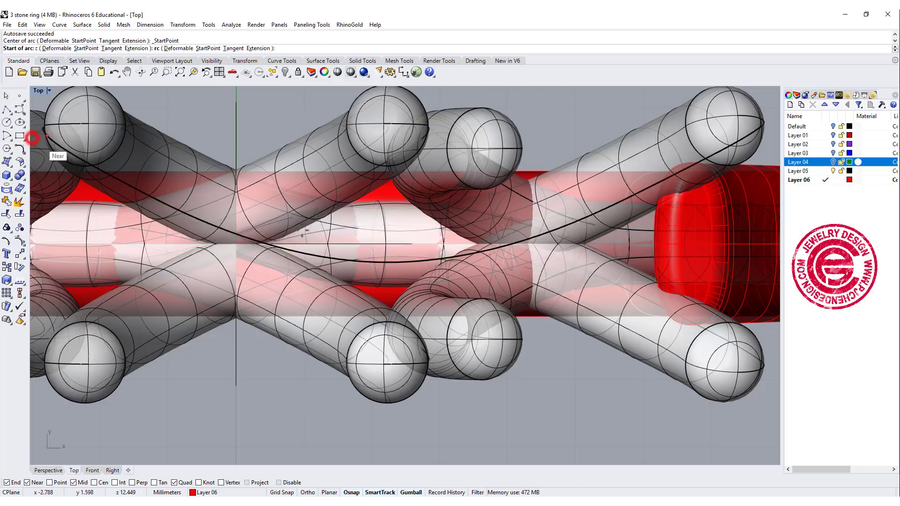
pyautogui.click(361, 175)
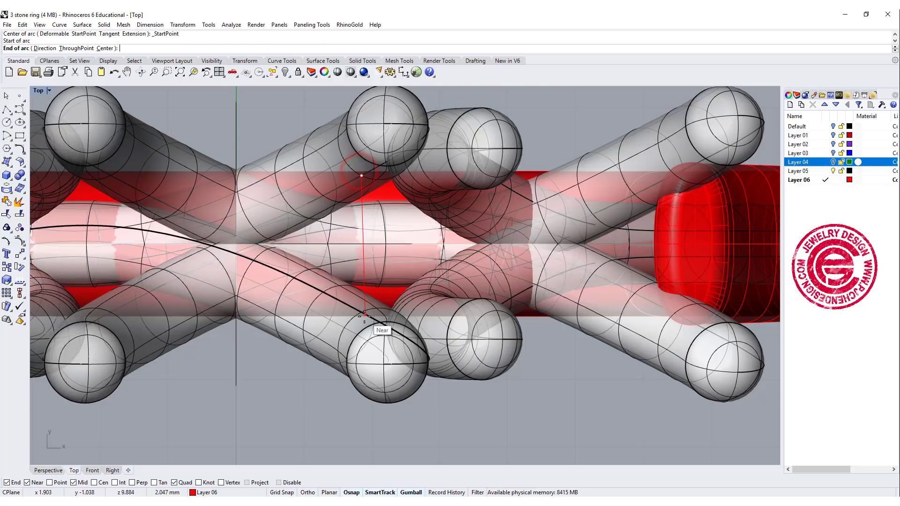
pyautogui.click(364, 317)
pyautogui.press('alt')
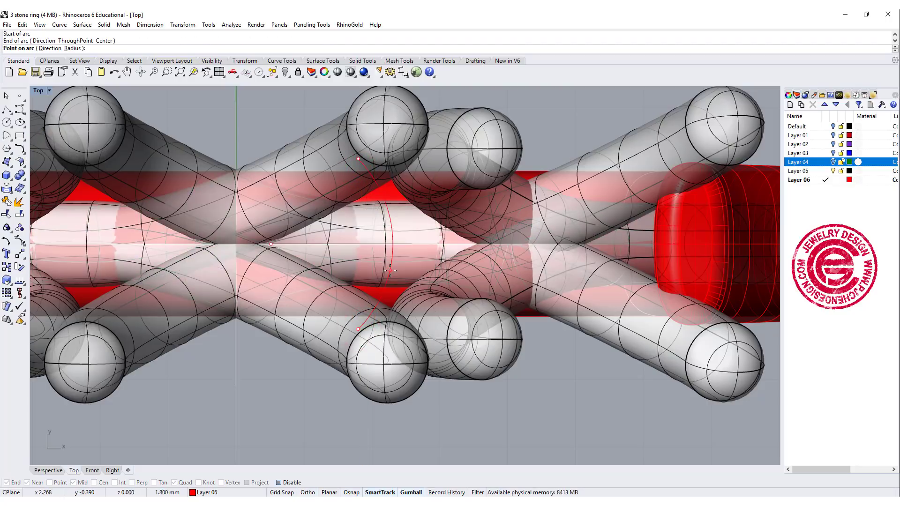
pyautogui.click(390, 270)
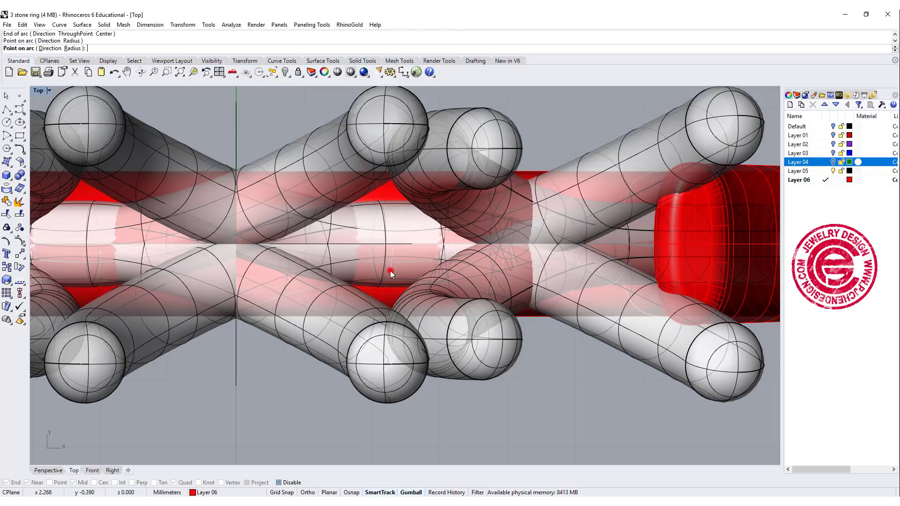
# In the front view, raise the arc to the middle of the center stone's right prong and nudge it inward to sit within the prong.
pyautogui.click(383, 294)
pyautogui.scroll(-3, 392, 291)
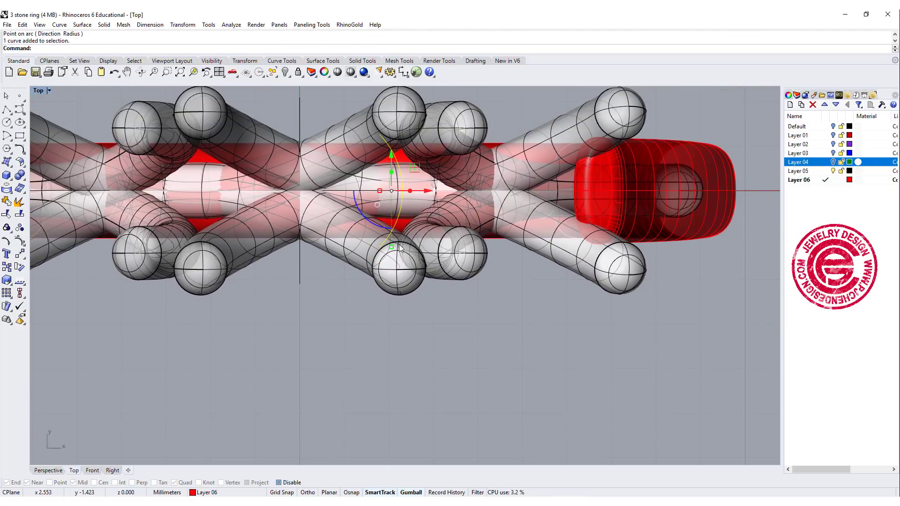
pyautogui.doubleClick(37, 91)
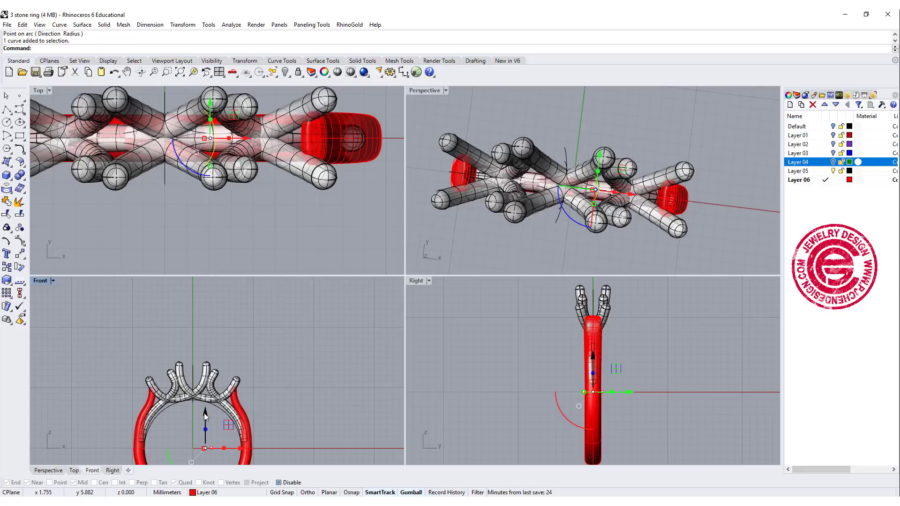
pyautogui.moveTo(204, 412); pyautogui.dragTo(216, 345)
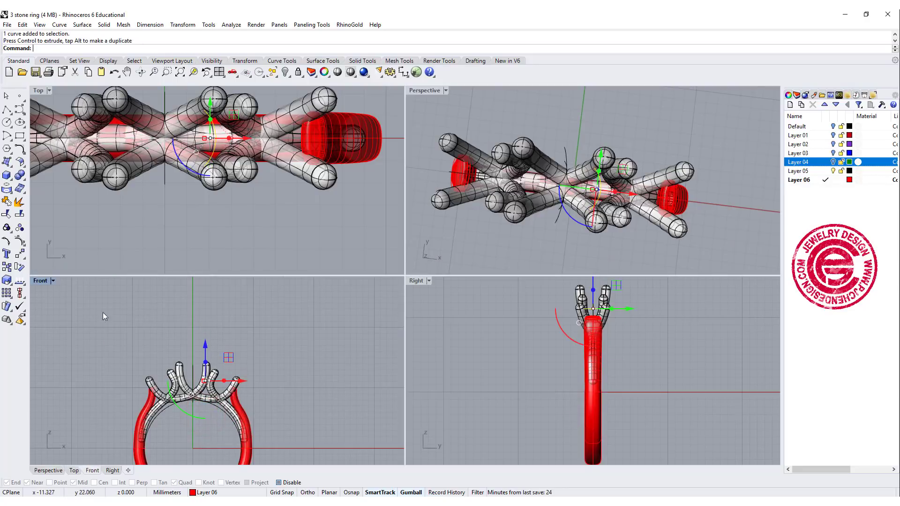
pyautogui.doubleClick(40, 280)
pyautogui.scroll(5, 375, 232)
pyautogui.scroll(2, 378, 226)
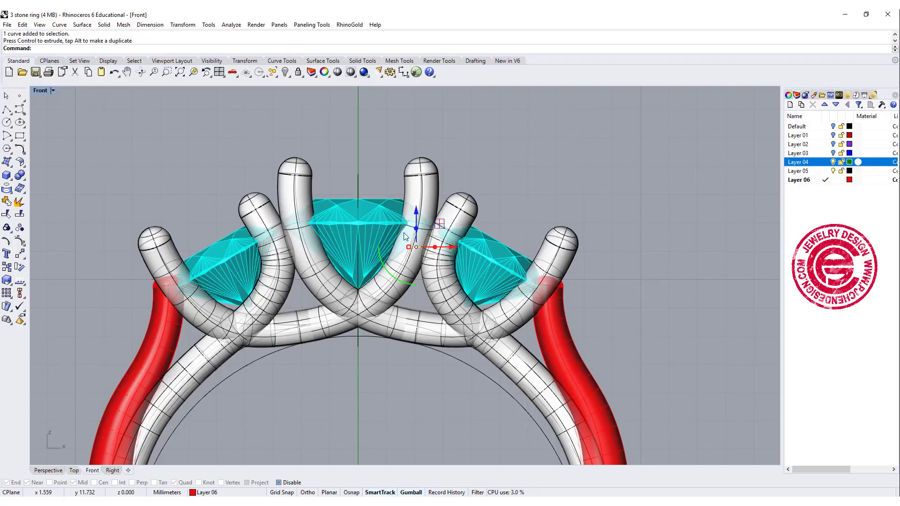
pyautogui.moveTo(430, 220); pyautogui.dragTo(437, 224)
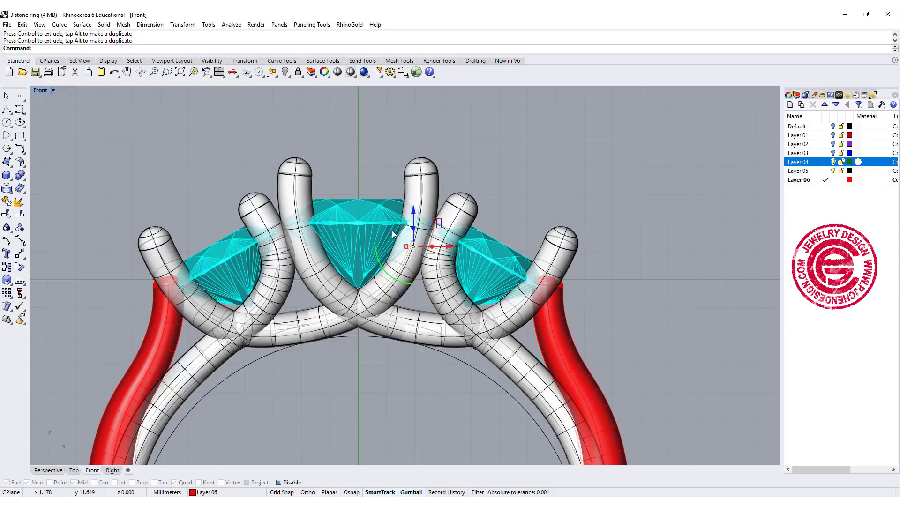
# Hide the stones on Layer 04 and pipe the arc with round caps at a 0.4 mm start and end radius.
pyautogui.click(834, 162)
pyautogui.doubleClick(41, 90)
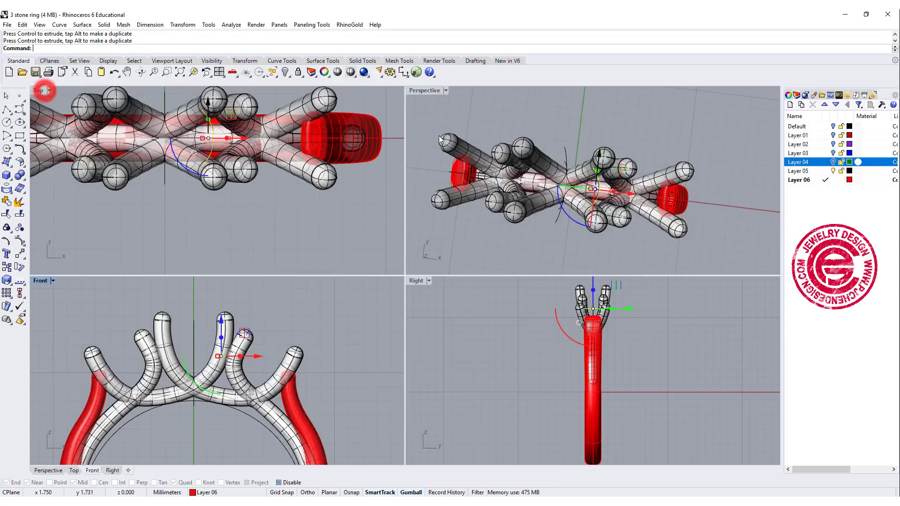
pyautogui.click(7, 177)
pyautogui.click(33, 206)
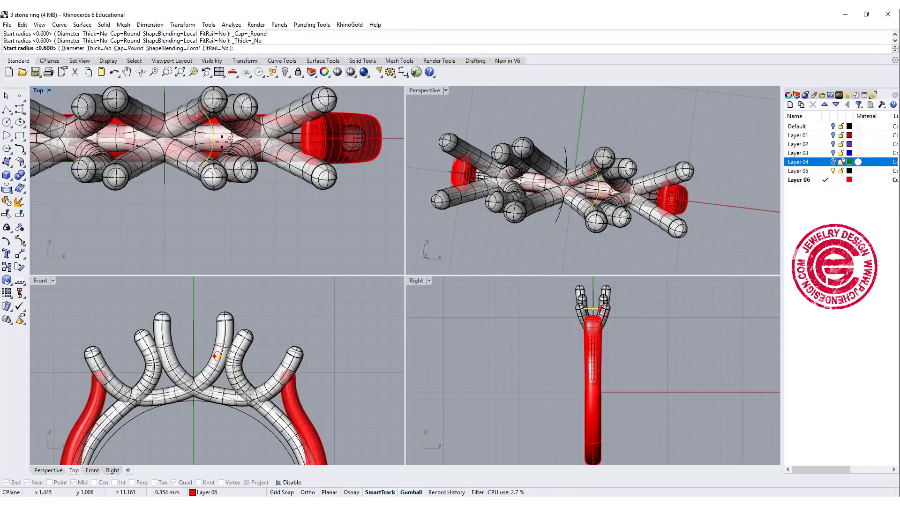
pyautogui.write('0.4')
pyautogui.press('Return')
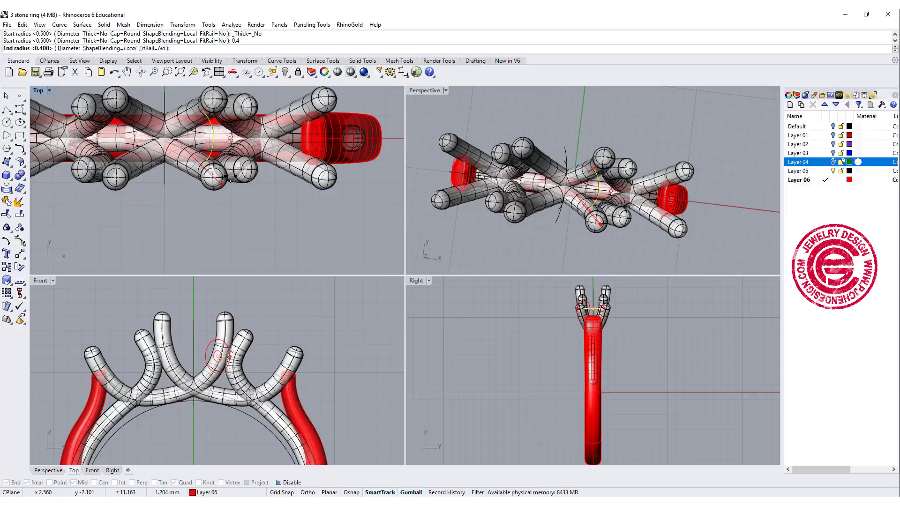
pyautogui.press('Return')
pyautogui.press('Return')
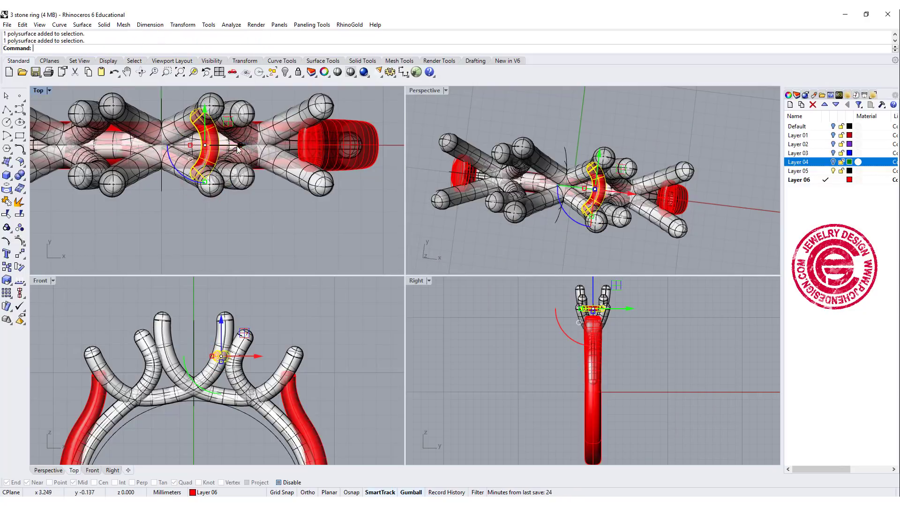
# In the top view, shift the piped connector slightly along the x axis toward the right side stone.
pyautogui.moveTo(239, 145); pyautogui.dragTo(245, 146)
pyautogui.click(256, 276)
pyautogui.click(259, 231)
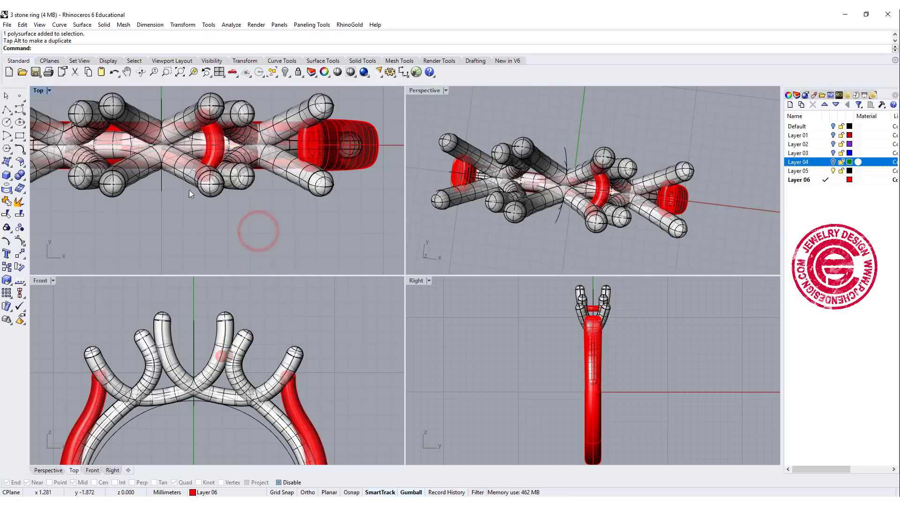
# Mirror a copy of the piped connector to the left prongs across the vertical axis through origin 0 in the top view.
pyautogui.moveTo(227, 135); pyautogui.dragTo(287, 153, button='right')
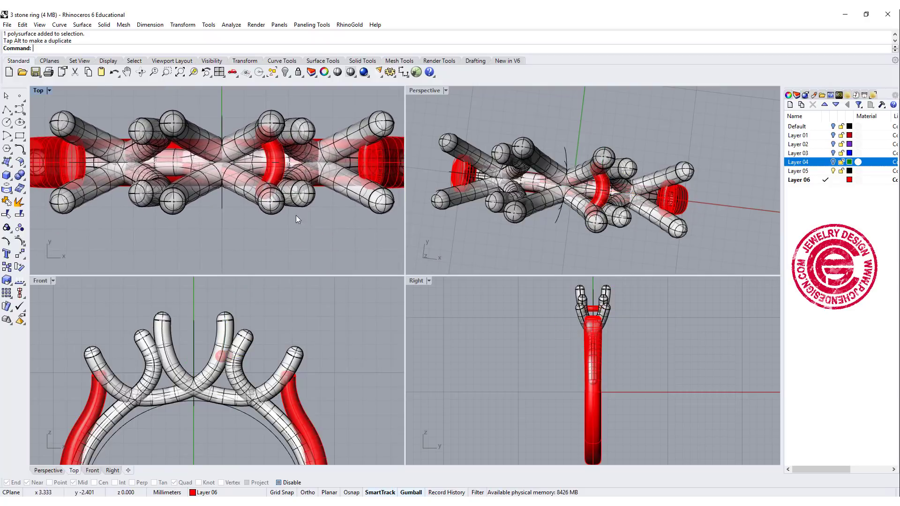
pyautogui.click(280, 152)
pyautogui.click(295, 110)
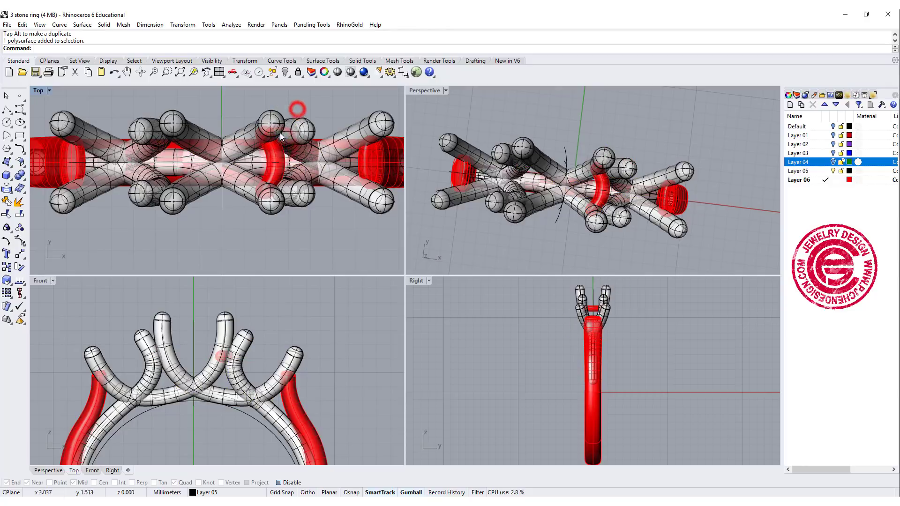
pyautogui.scroll(4, 279, 134)
pyautogui.click(101, 254)
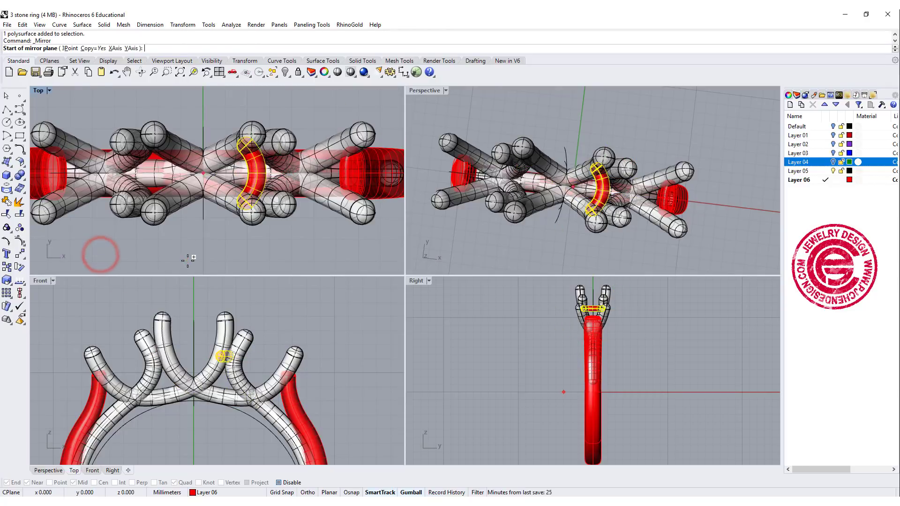
pyautogui.write('0')
pyautogui.press('Return')
pyautogui.click(186, 270)
pyautogui.click(212, 265)
pyautogui.scroll(2, 189, 177)
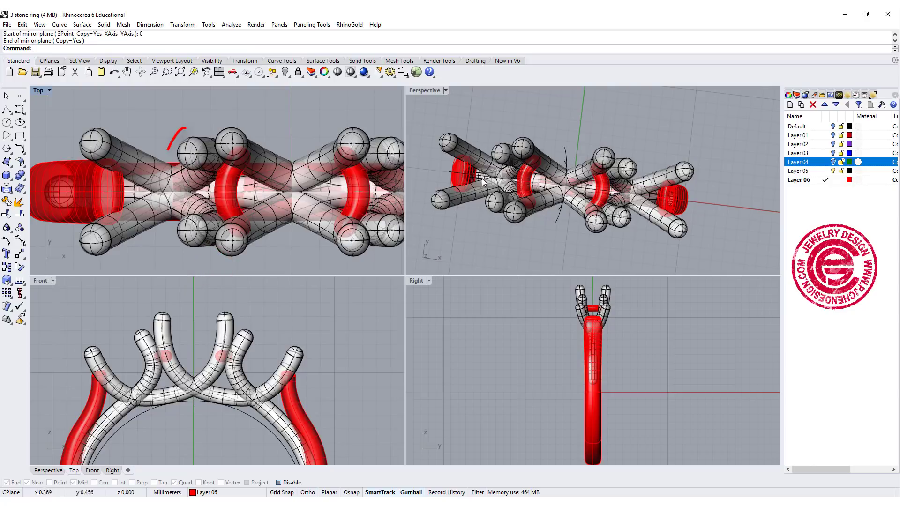
# Inspect the prong connectors and the complete three-stone ring from several angles in the perspective view.
pyautogui.scroll(-3, 603, 228)
pyautogui.moveTo(602, 228); pyautogui.dragTo(515, 109, button='right')
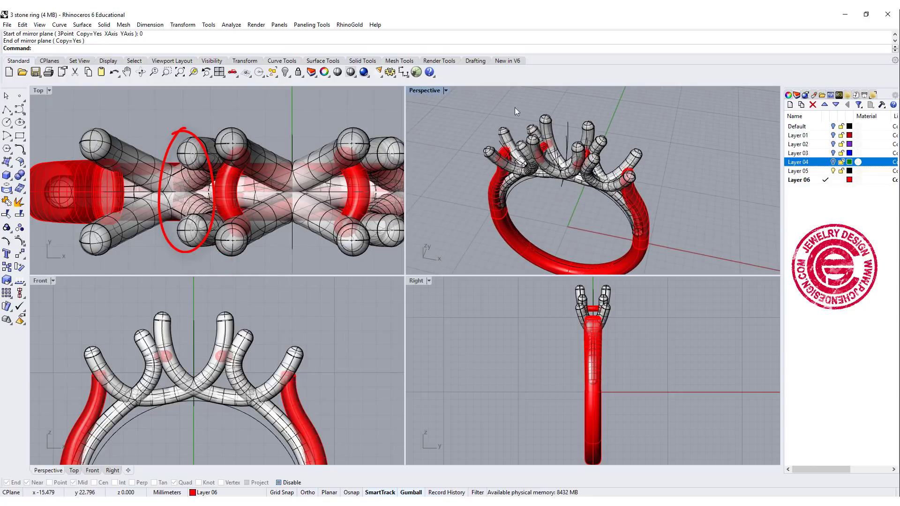
pyautogui.doubleClick(429, 92)
pyautogui.scroll(-5, 438, 186)
pyautogui.moveTo(438, 263); pyautogui.dragTo(440, 197, button='right')
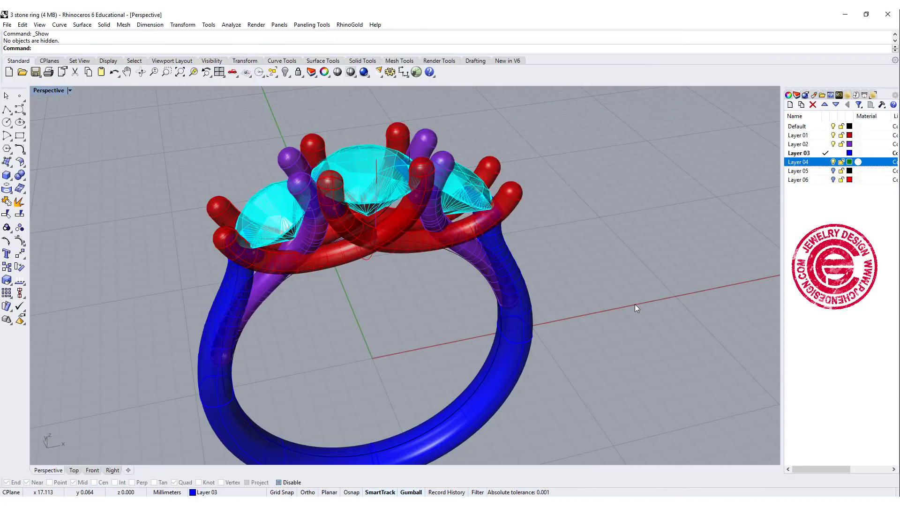
pyautogui.moveTo(636, 307); pyautogui.dragTo(548, 286, button='right')
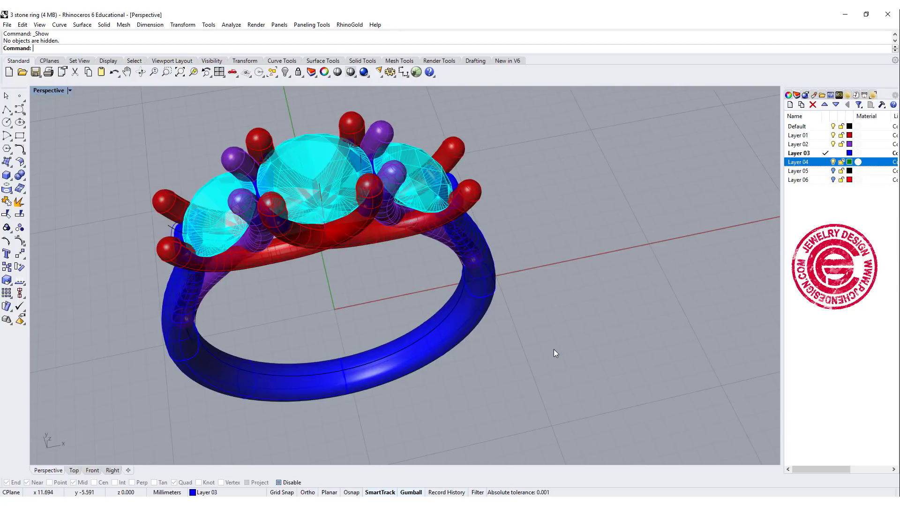
pyautogui.moveTo(555, 347); pyautogui.dragTo(595, 403, button='right')
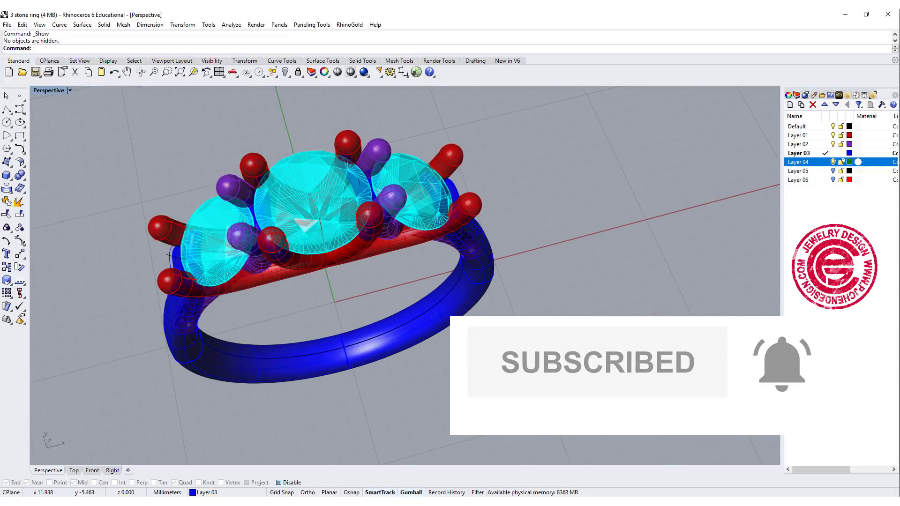